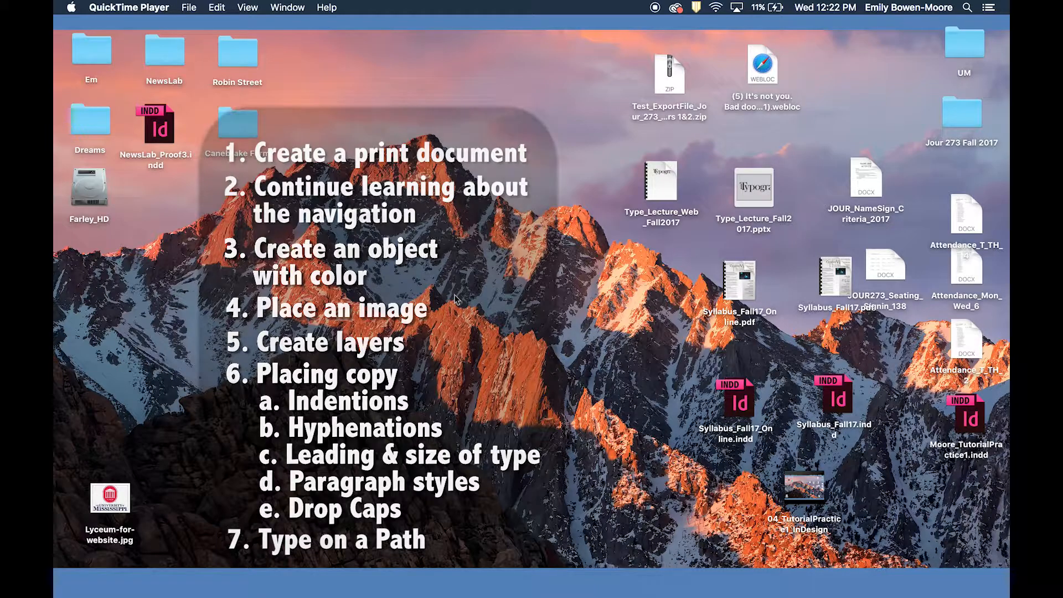
Step: Switch to InDesign and start a new print document using the Letter preset
mouse_move(380, 585)
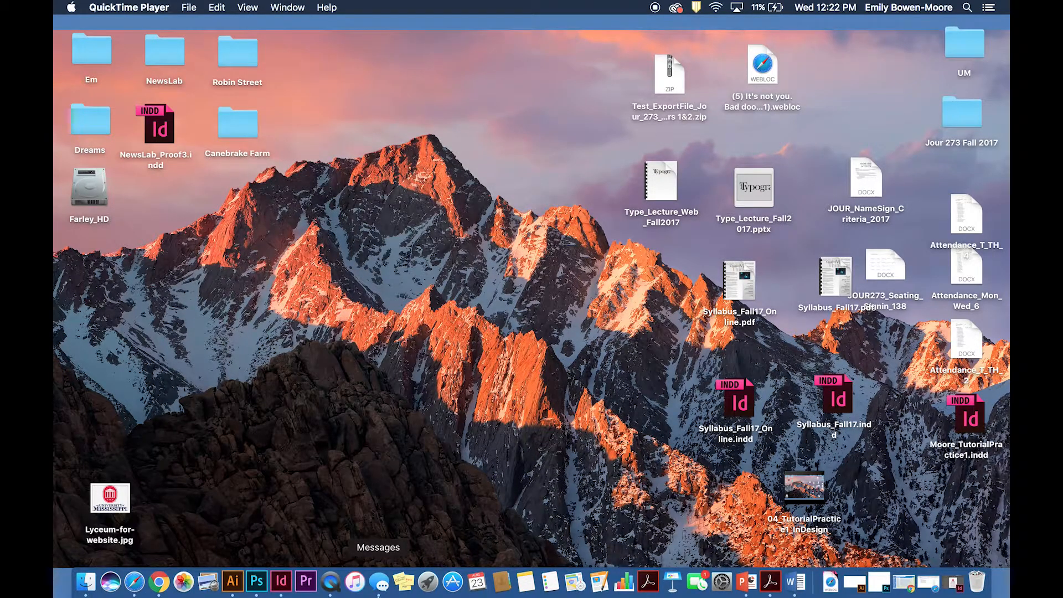
click(281, 581)
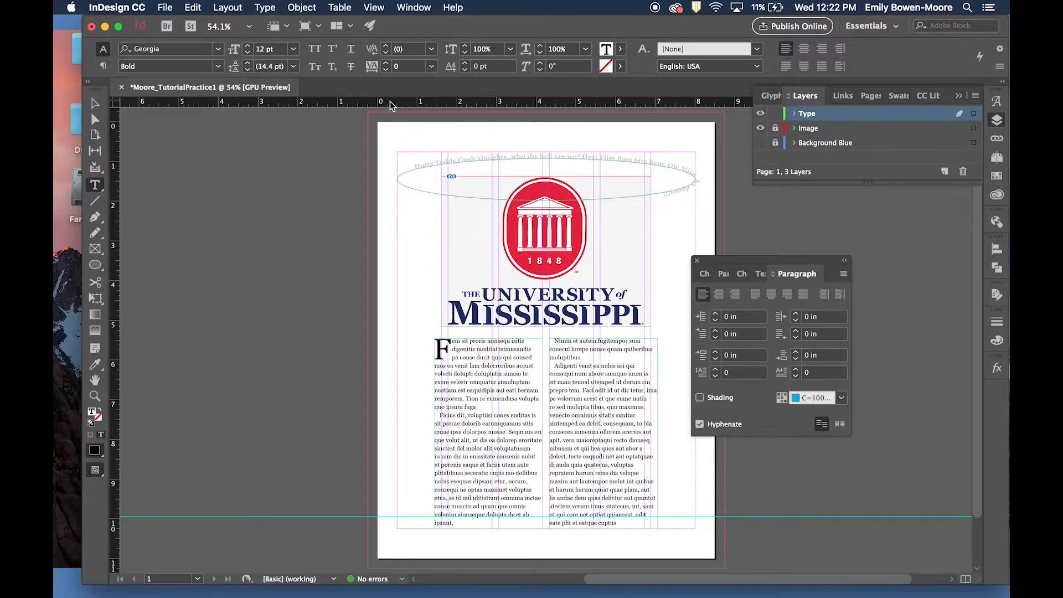
click(166, 8)
mouse_move(169, 25)
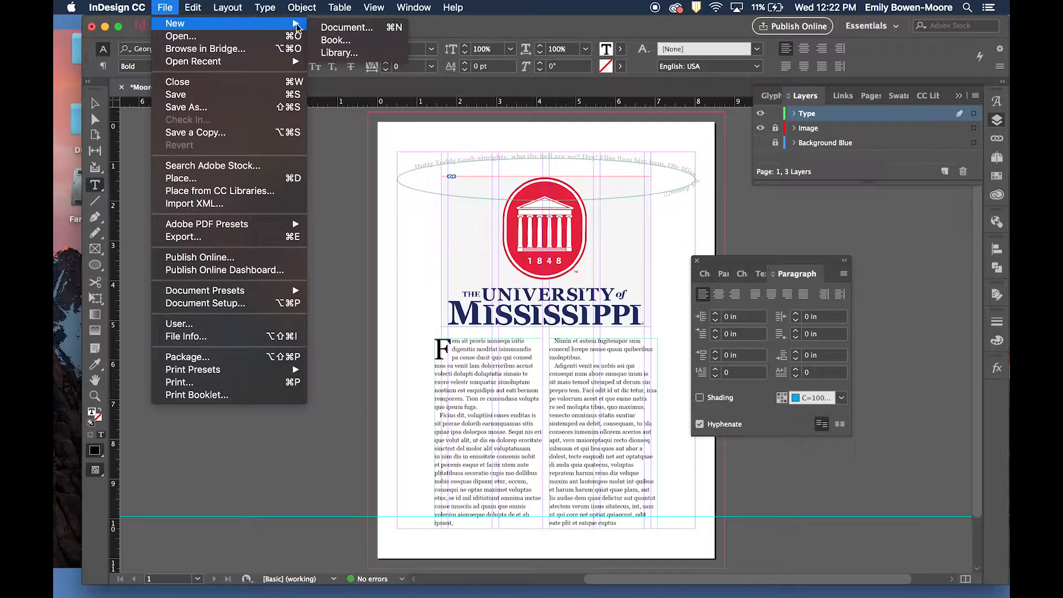
click(334, 27)
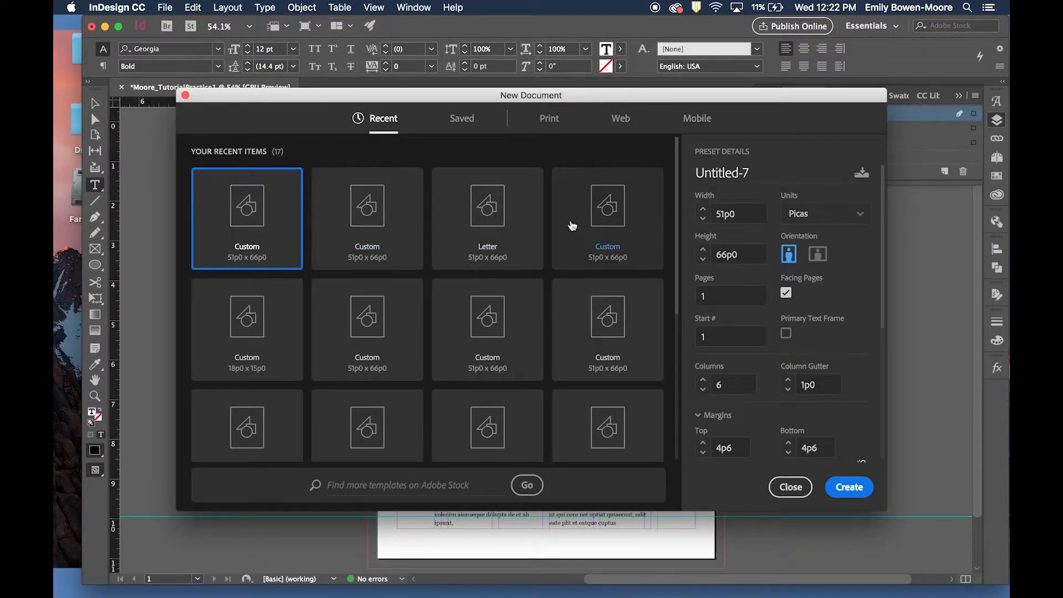
click(553, 126)
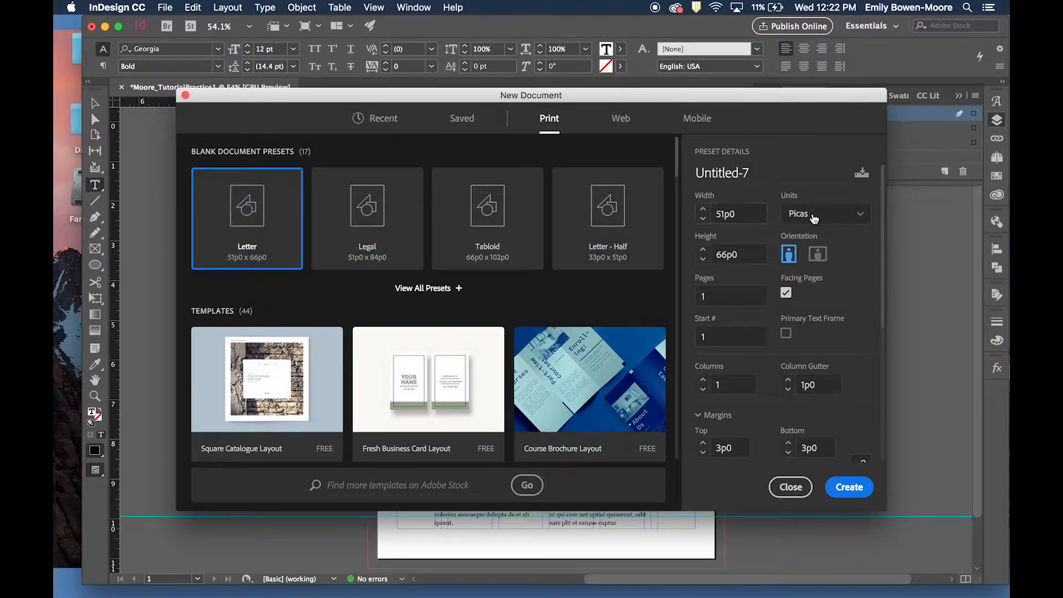
Step: Try inches as the new document's units and return them to picas
click(804, 217)
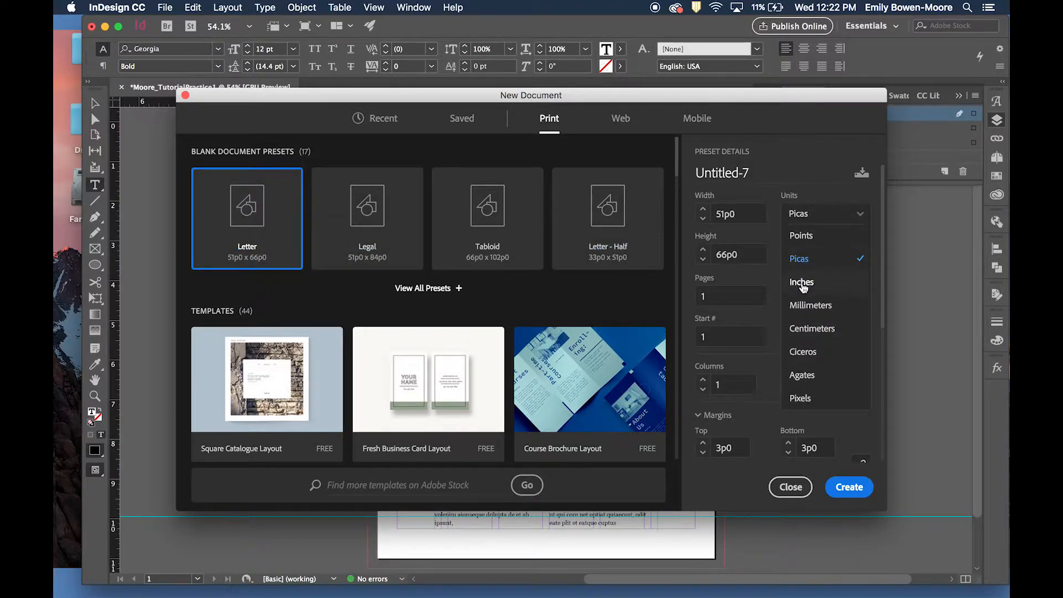
click(803, 283)
click(811, 220)
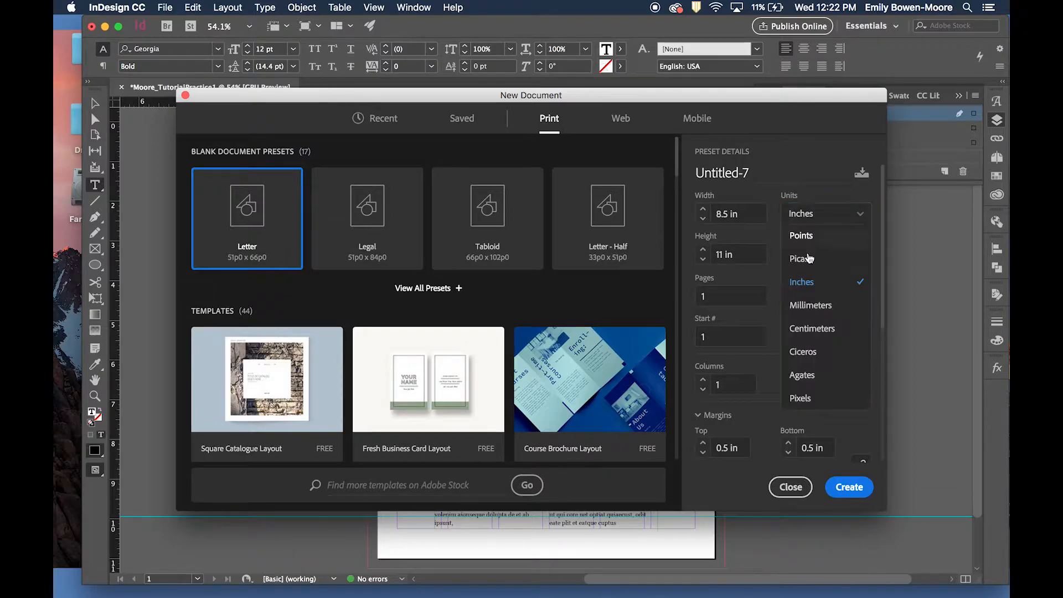
click(802, 255)
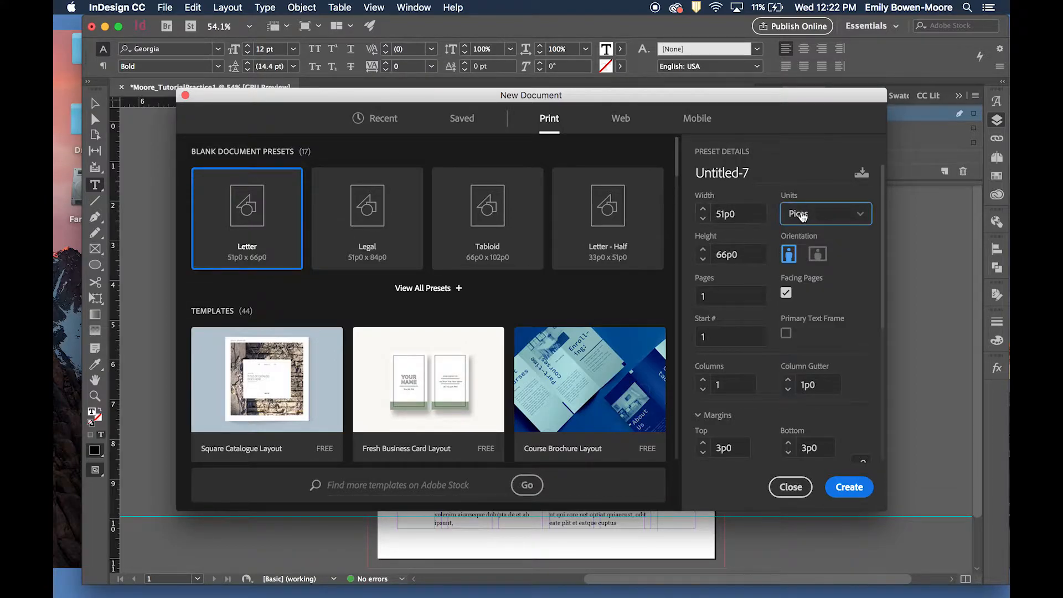
Step: Enter a page width of 8.5" and set the document units to inches
click(723, 215)
text(8.5)
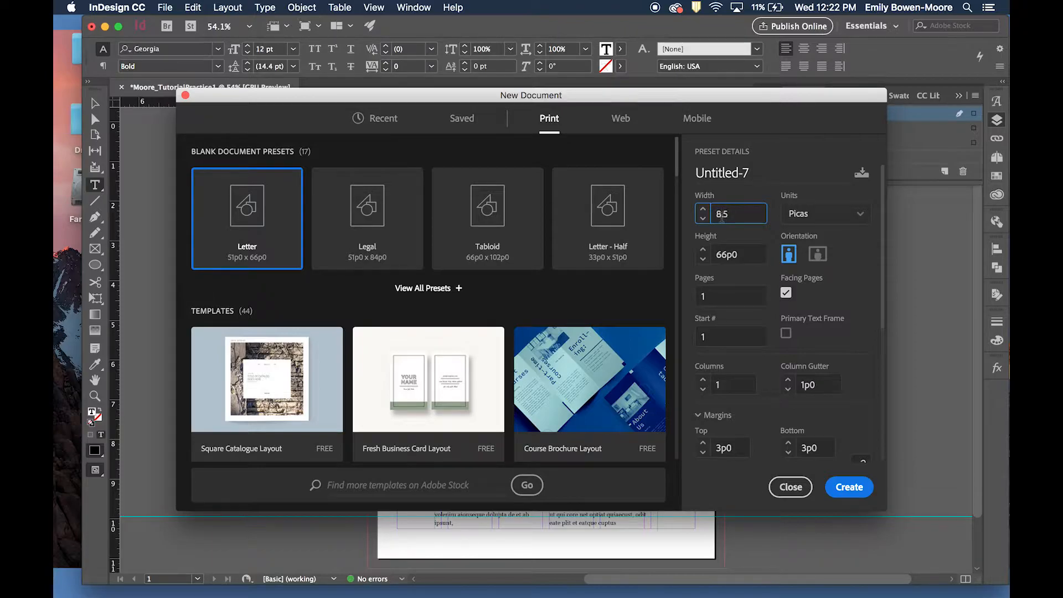
text(")
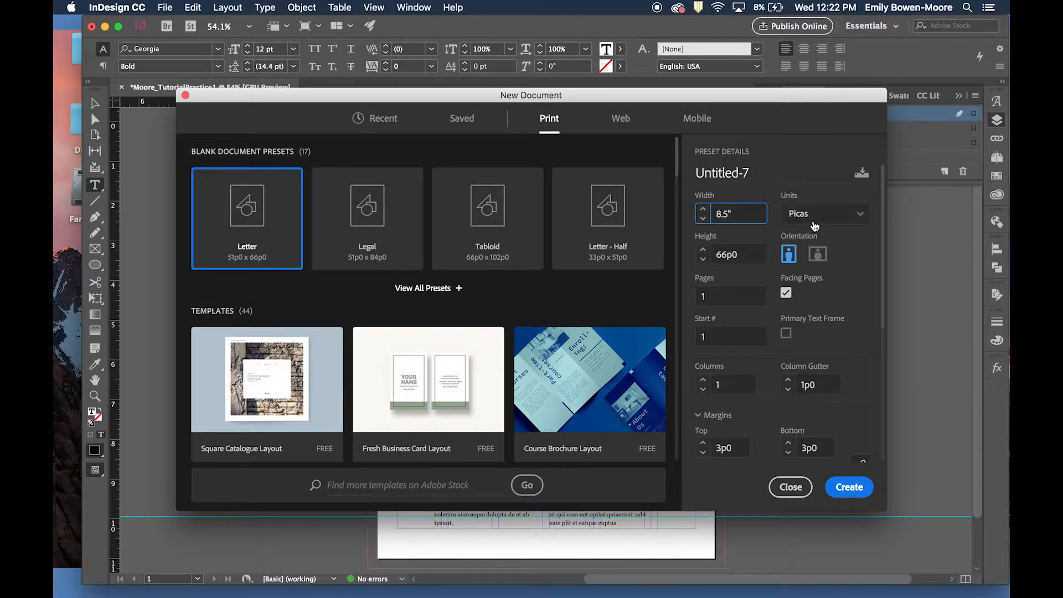
key(Tab)
click(829, 217)
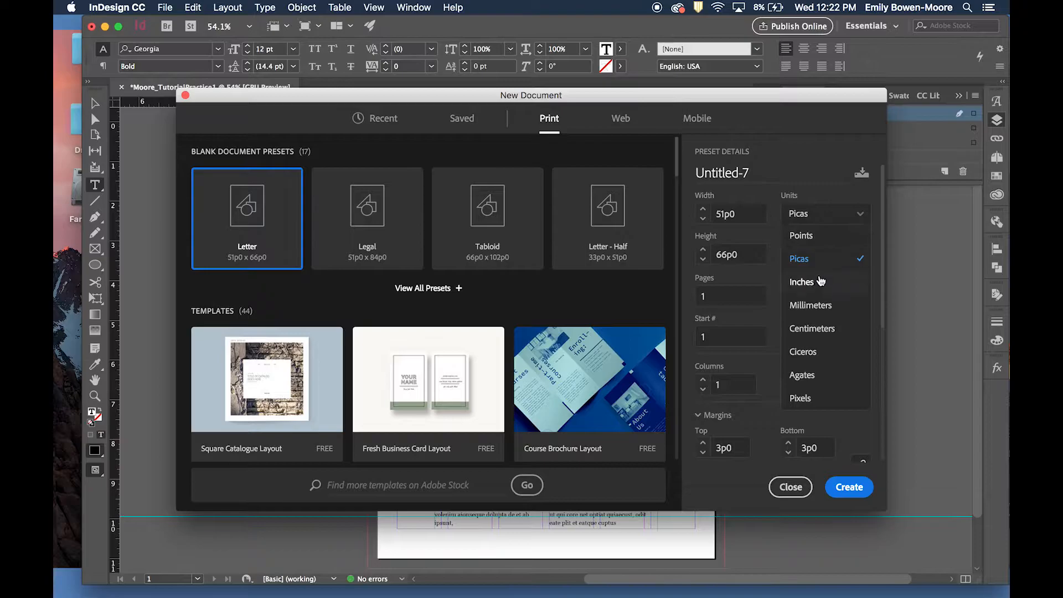
click(808, 282)
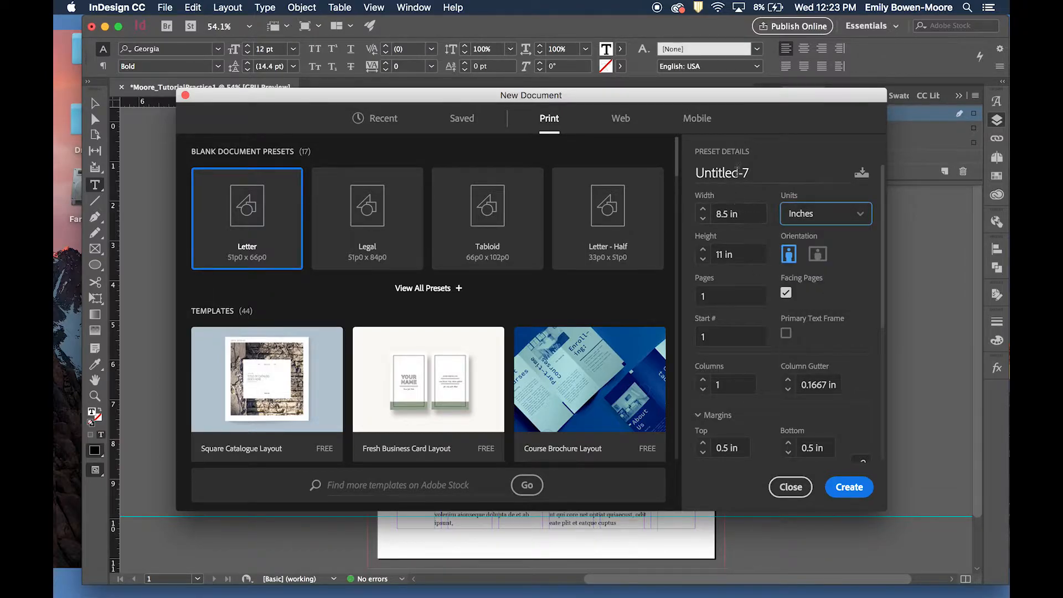
Step: Name the document with the author's last name followed by "_TutorialPractice1"
click(738, 172)
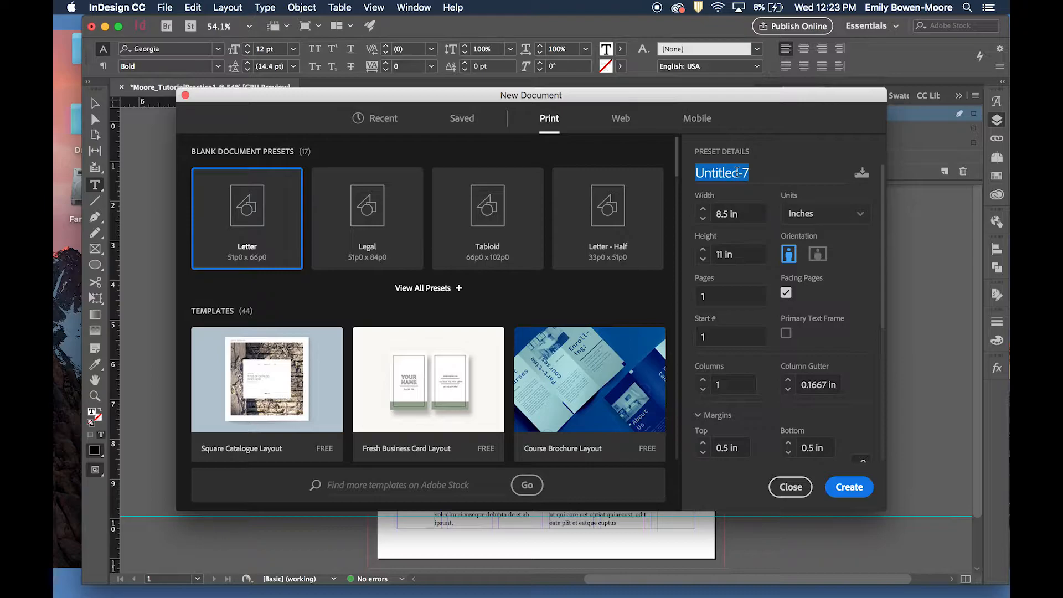
text(Moore_)
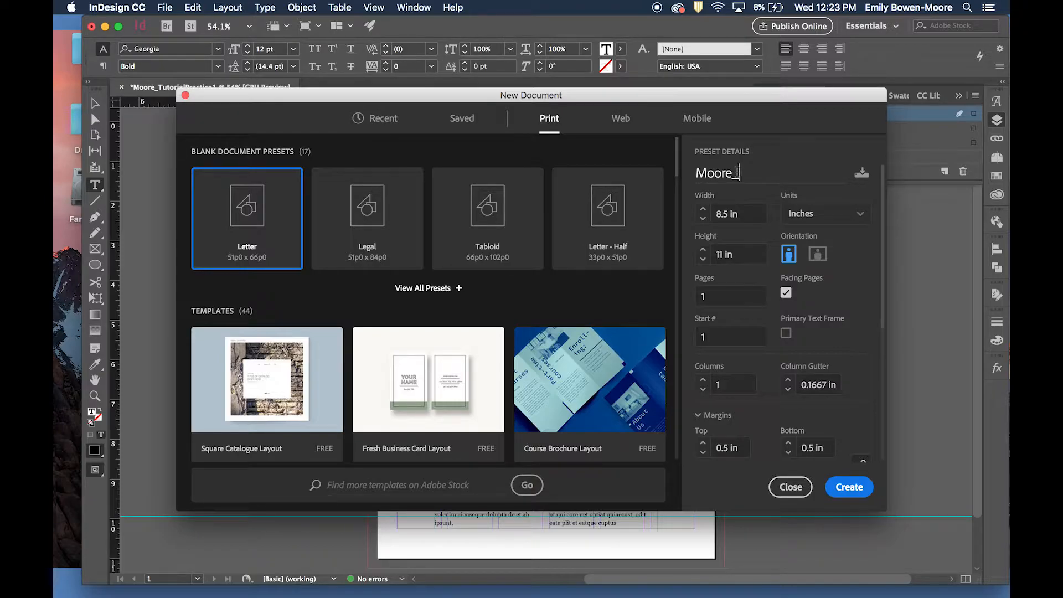
text(TutorialPractice1)
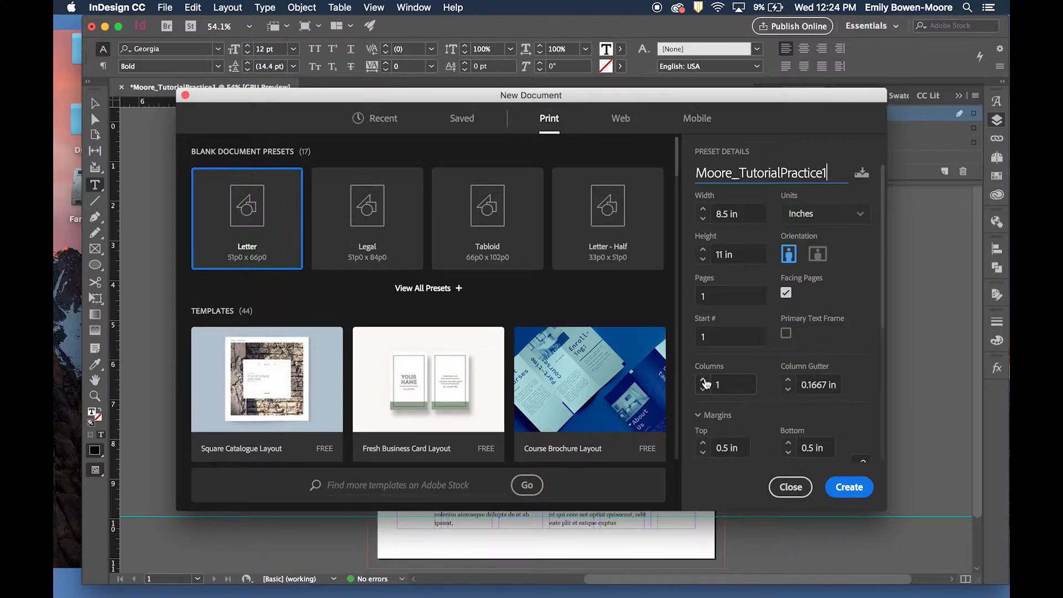
Step: Set the number of columns for the new document to 6
click(703, 379)
click(703, 380)
click(703, 379)
click(703, 379)
Step: Unlink the margins and set the inside and outside margins to 0.625 in
scroll(752, 443, down, 3)
scroll(752, 443, down, 2)
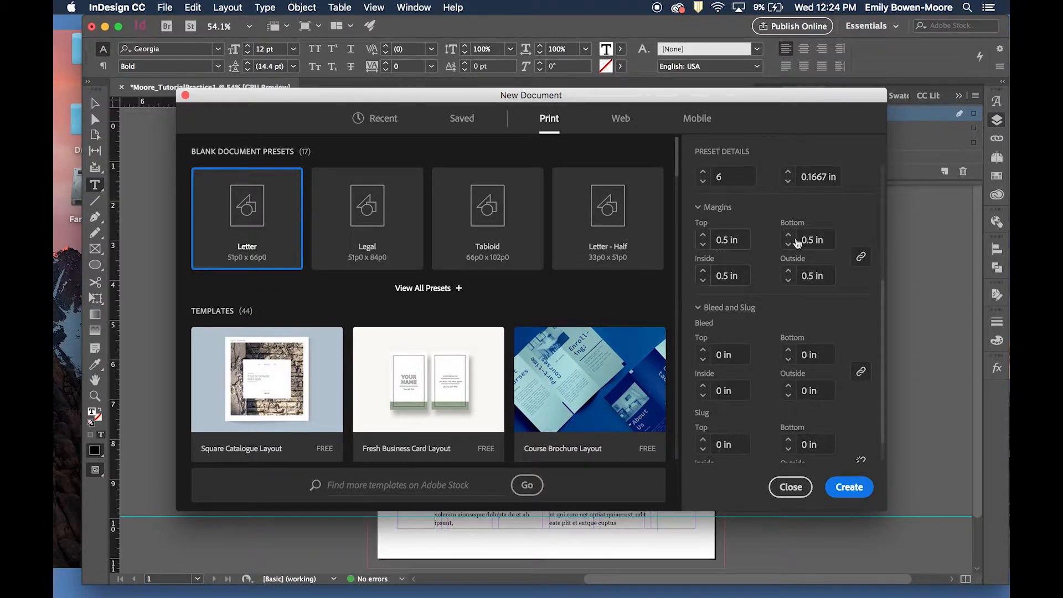
click(861, 257)
click(704, 271)
click(704, 271)
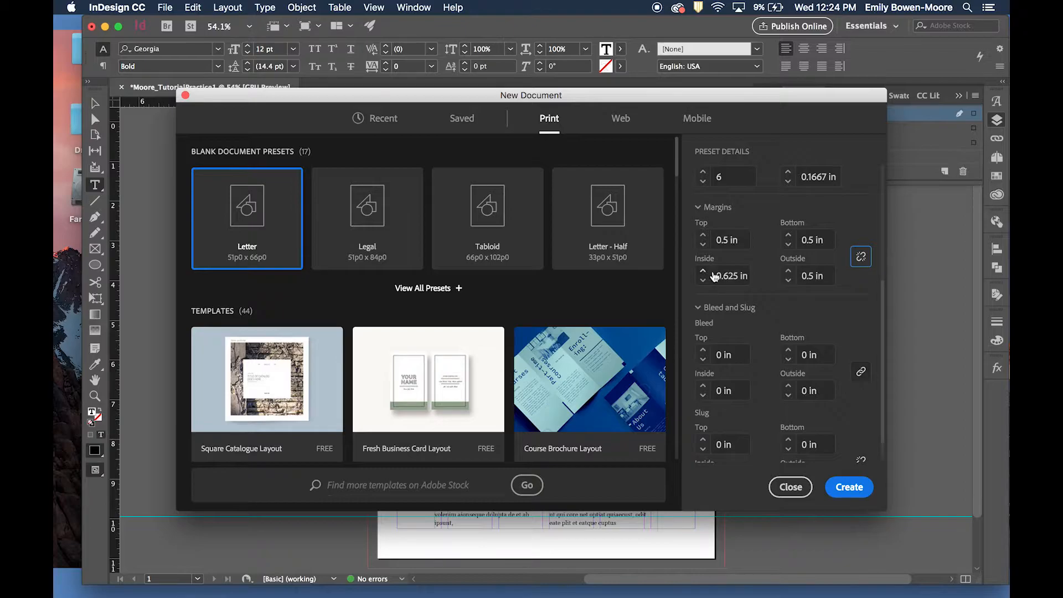
click(789, 272)
click(789, 271)
Step: Set the bleed to 0.25 in on all sides and create the document
scroll(726, 420, down, 2)
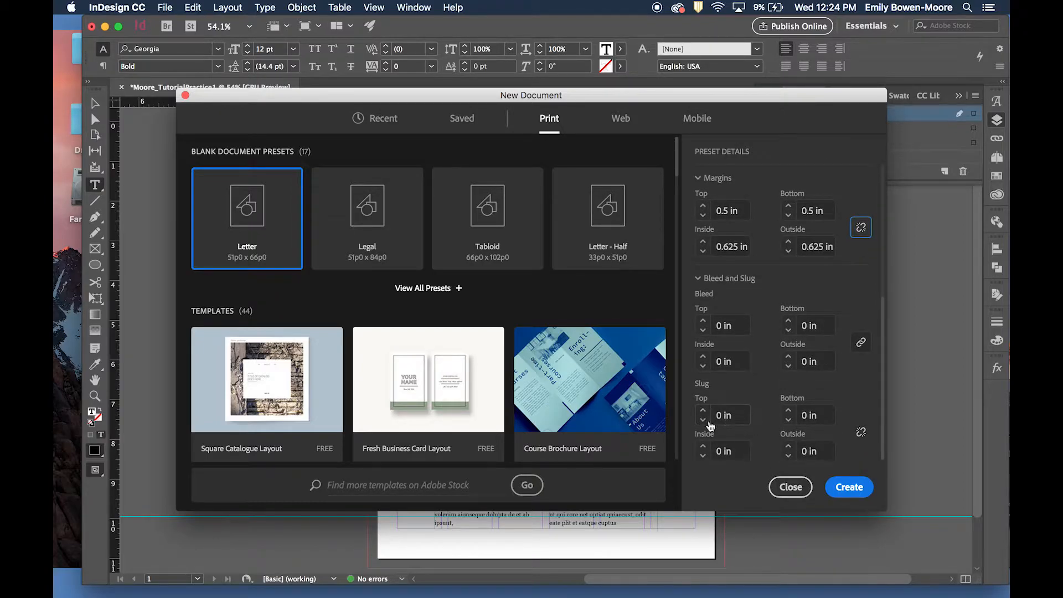
click(705, 322)
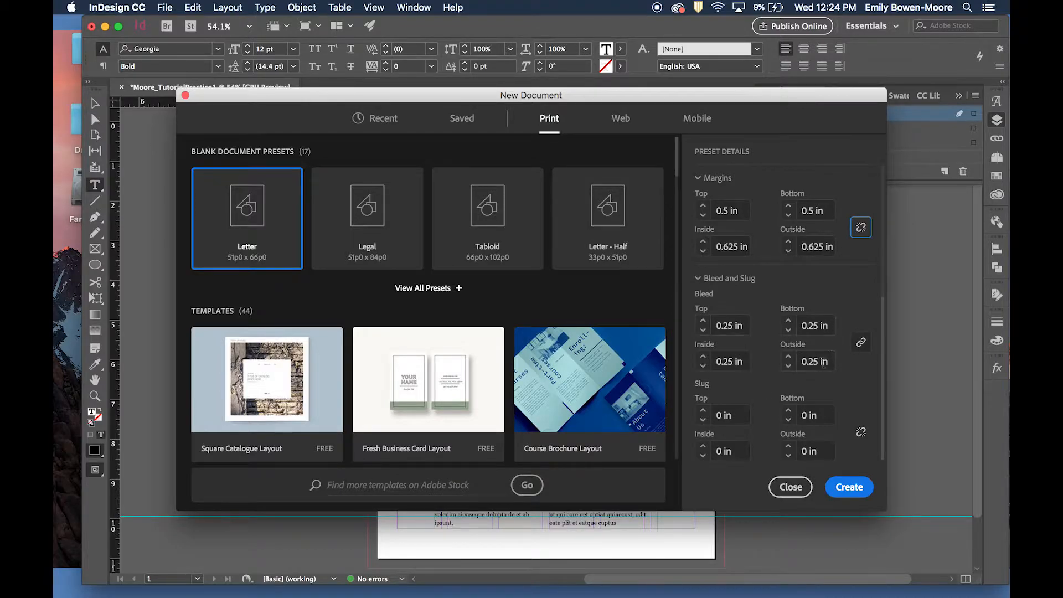
click(866, 498)
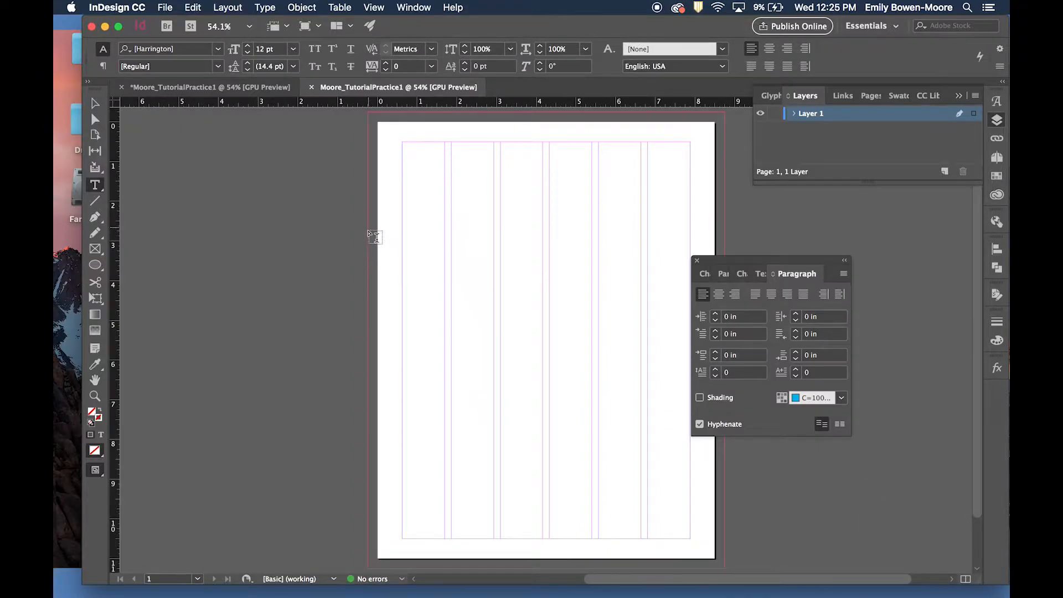
Step: Activate the Selection tool and move the floating Paragraph panel clear of the page
key(v)
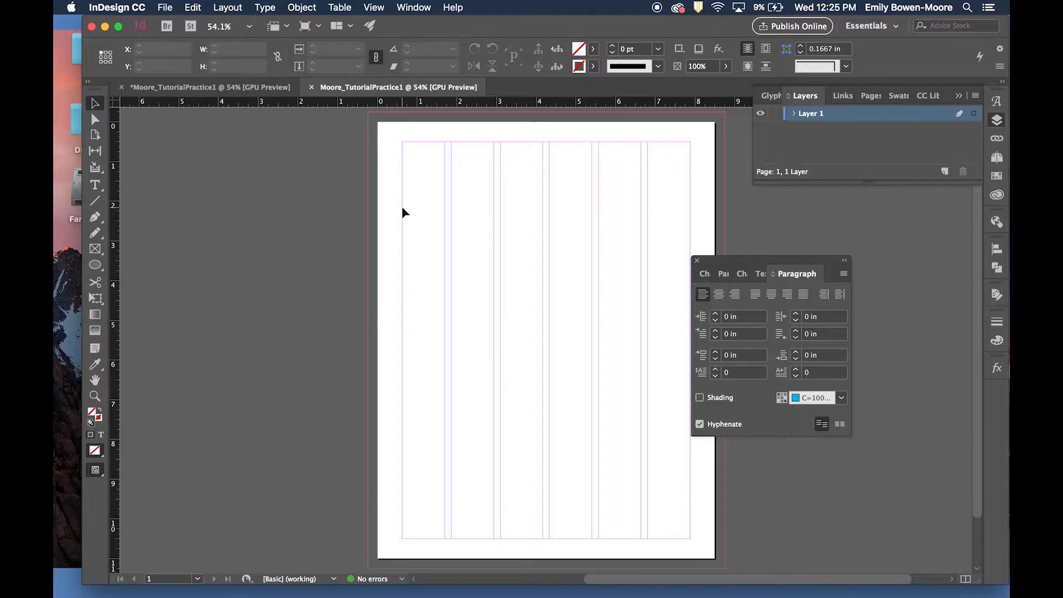
drag(767, 266, 901, 247)
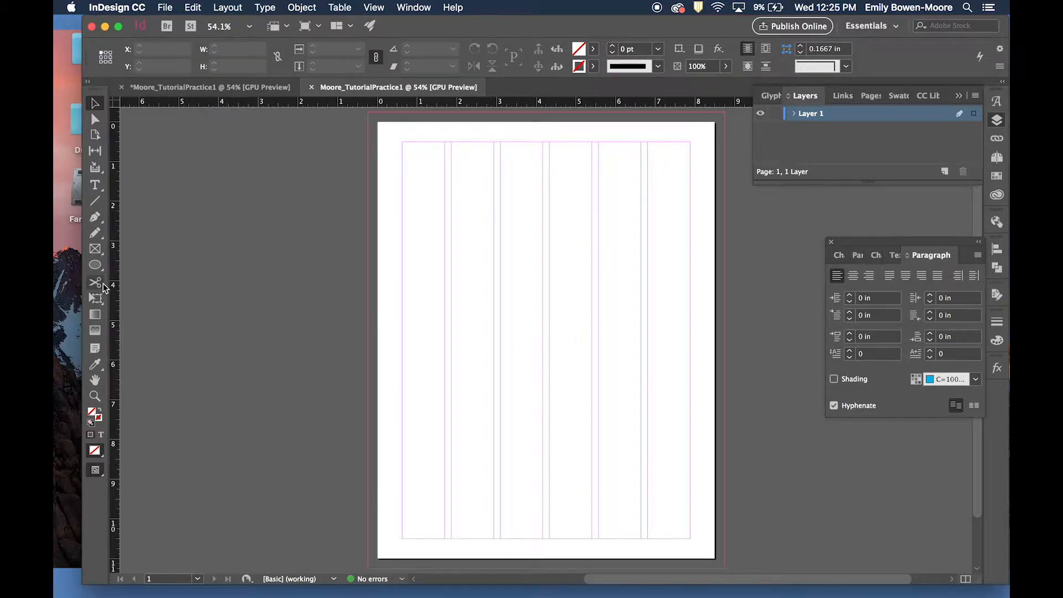
Step: Look through the available screen modes, preview the page without guides, and return to Normal mode
click(100, 472)
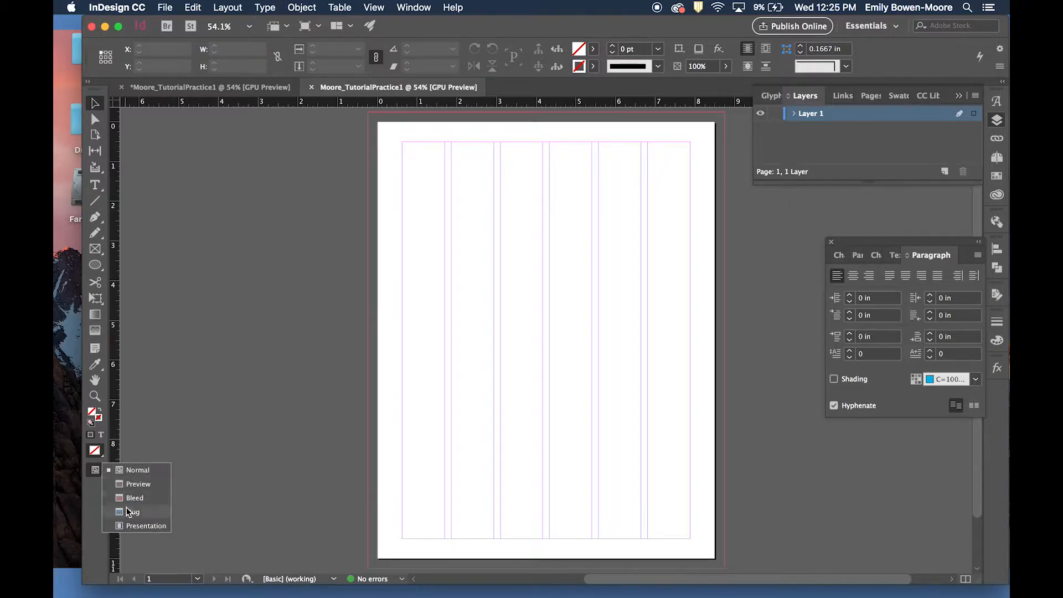
click(105, 470)
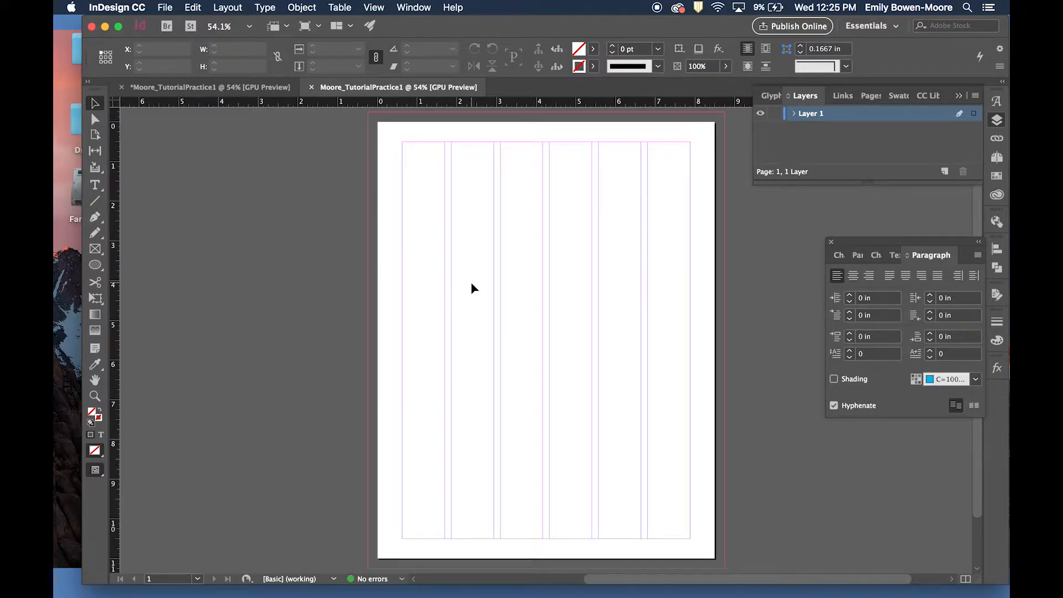
key(w)
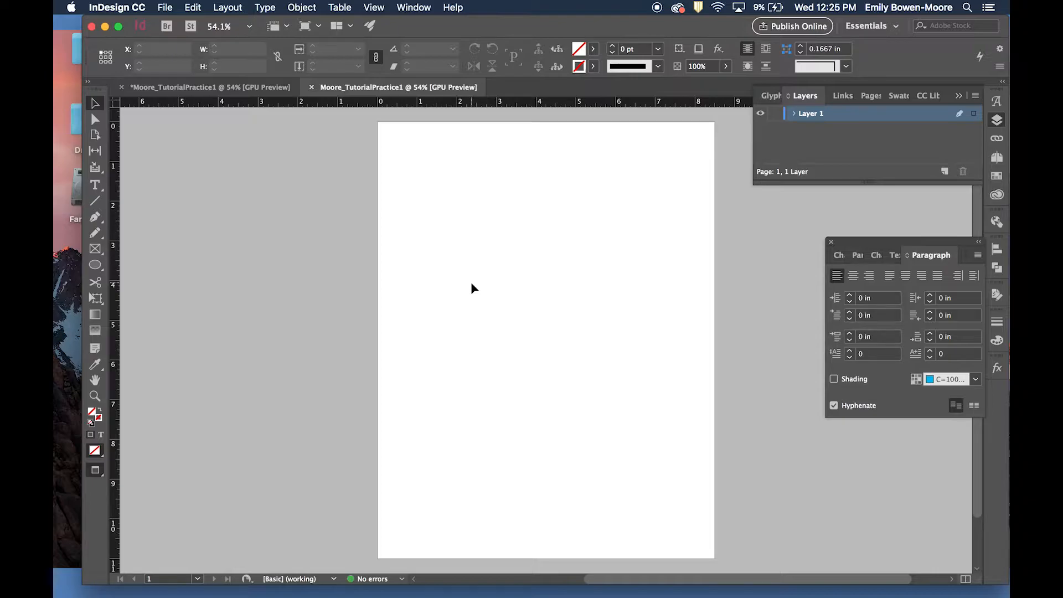
key(w)
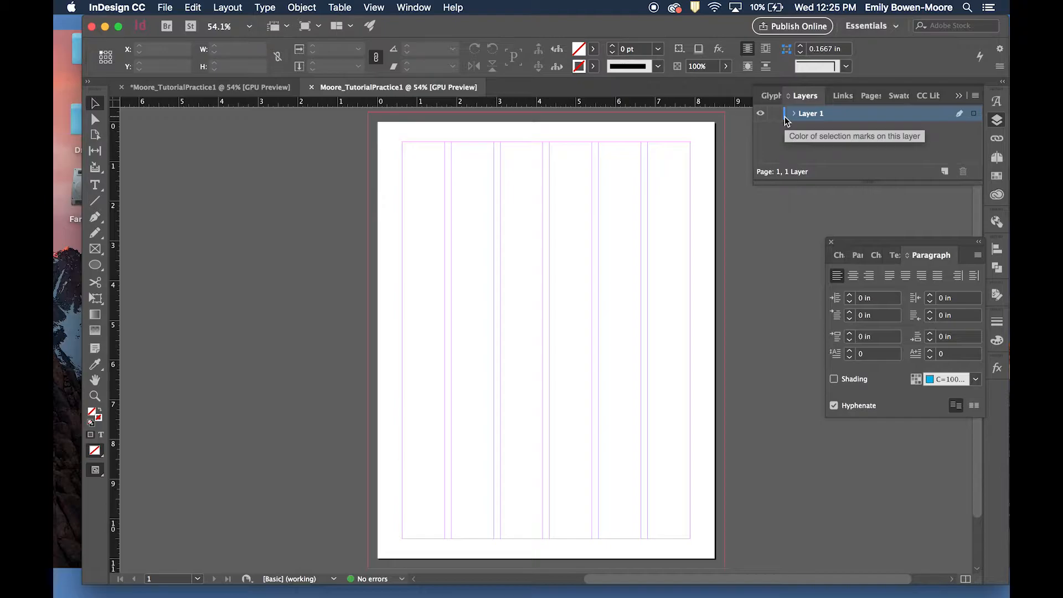
Step: Draw a 9 x 11.5 in rectangle with the Rectangle tool, covering the page out to the bleed guides
scroll(526, 268, up, 1)
scroll(527, 267, up, 2)
scroll(526, 267, down, 2)
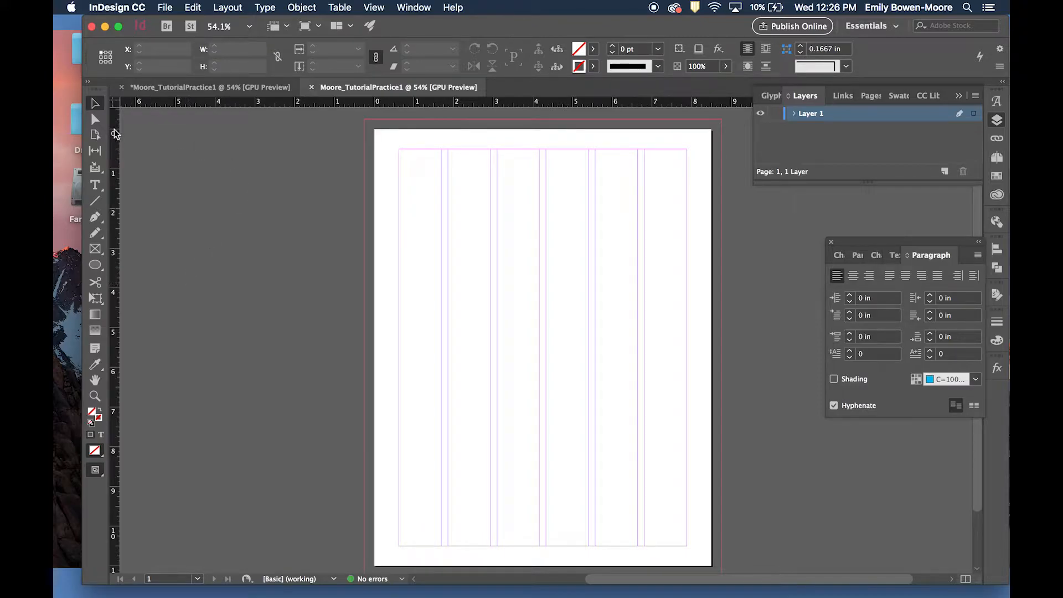
click(96, 268)
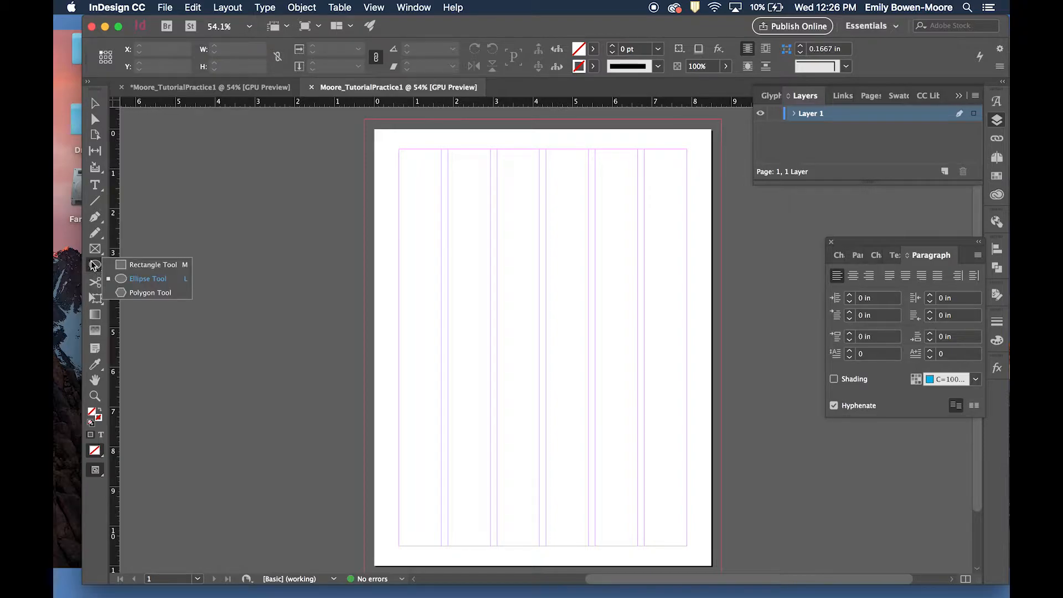
click(120, 268)
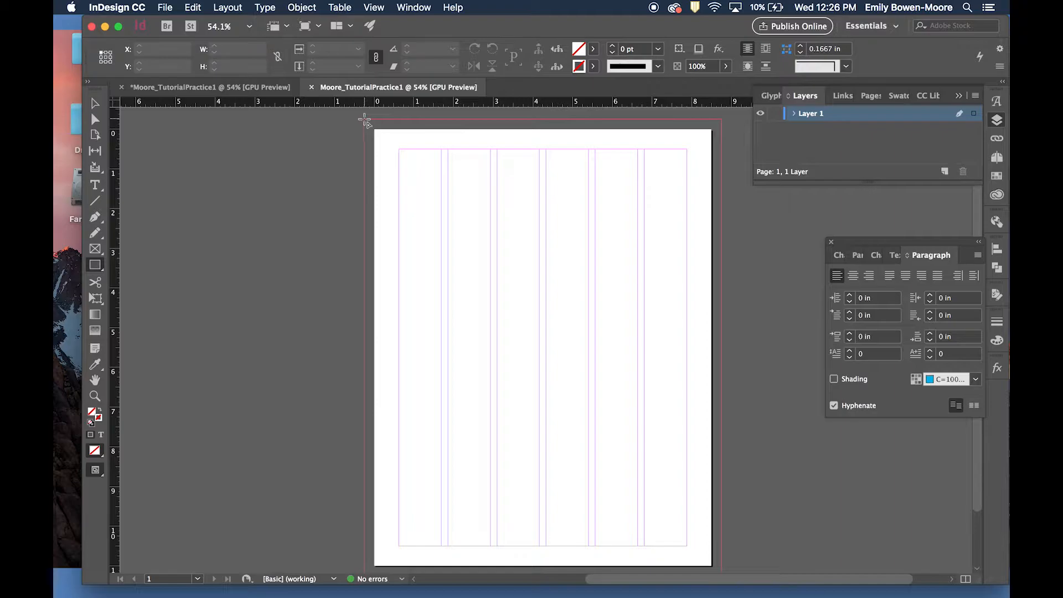
mouse_move(365, 119)
mouse_down()
mouse_move(513, 283)
mouse_move(677, 524)
mouse_move(720, 567)
mouse_move(721, 523)
mouse_up()
scroll(361, 310, up, 3)
scroll(361, 311, right, 2)
scroll(361, 310, up, 1)
scroll(361, 311, right, 1)
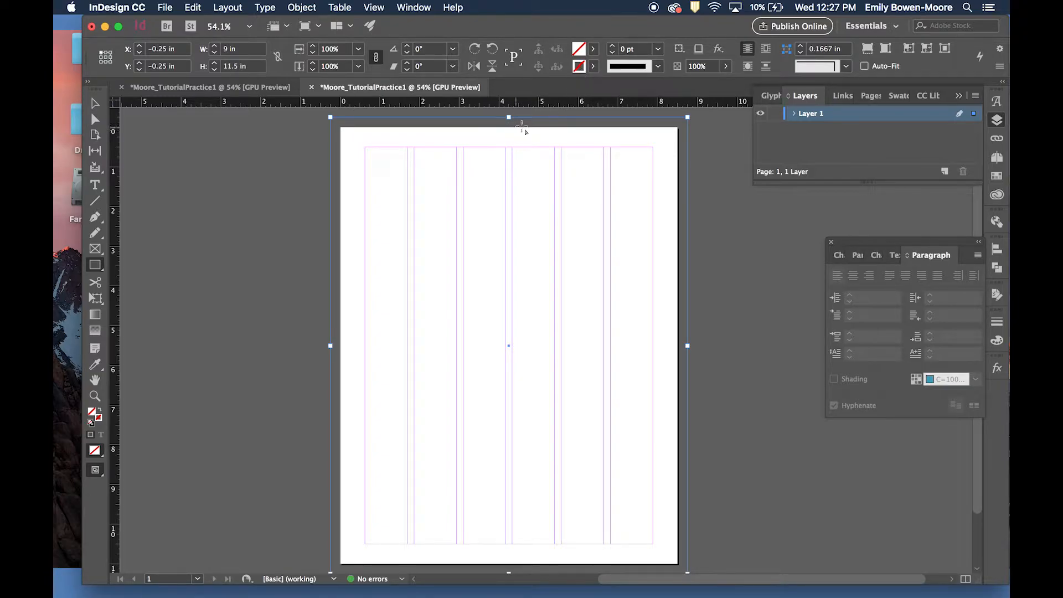
Step: Choose a red with C 15, M 100, Y 100, K 6 as the rectangle's fill colour
double_click(578, 50)
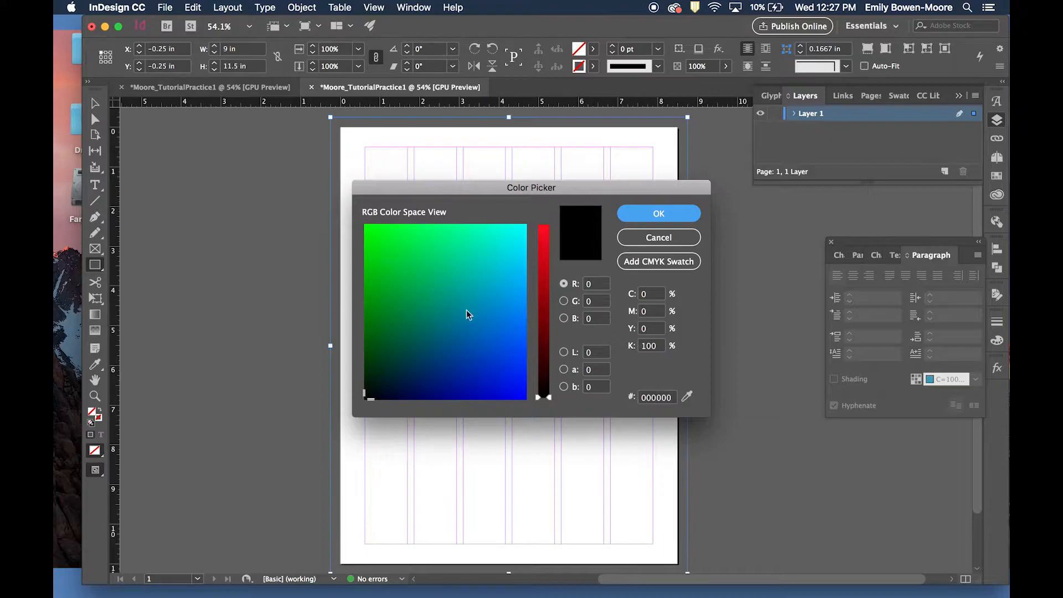
click(391, 354)
drag(391, 353, 427, 371)
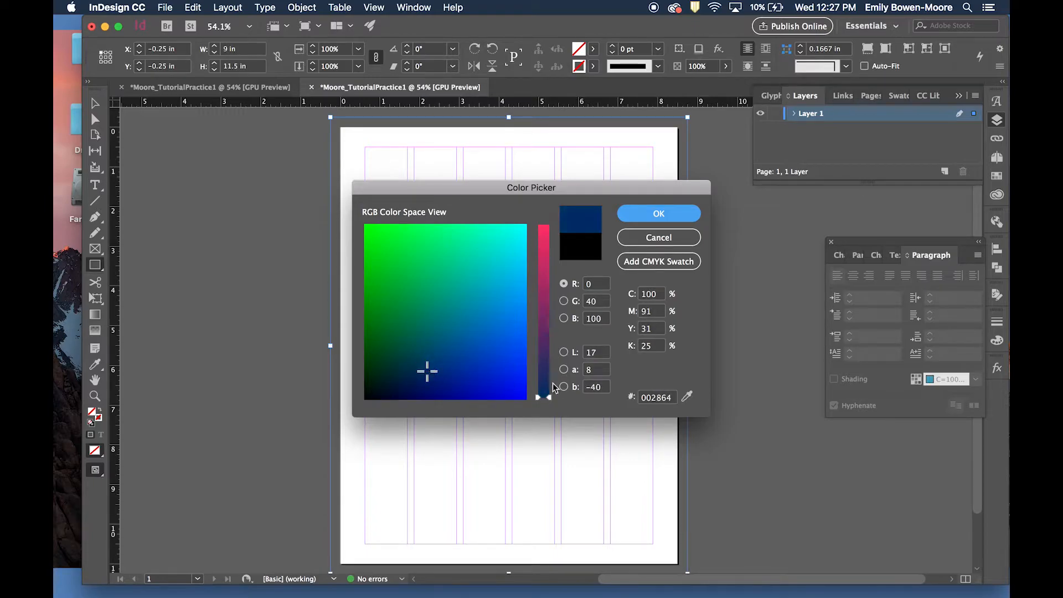
drag(550, 397, 537, 262)
drag(465, 246, 480, 232)
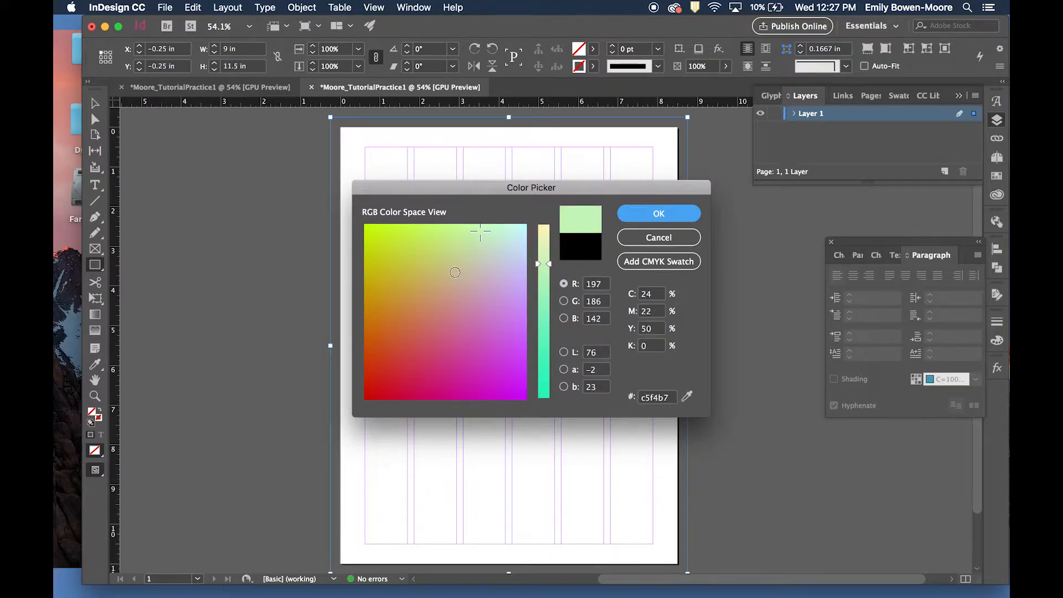
click(454, 273)
mouse_move(392, 399)
mouse_down()
mouse_move(387, 360)
mouse_move(392, 378)
mouse_move(379, 390)
mouse_up()
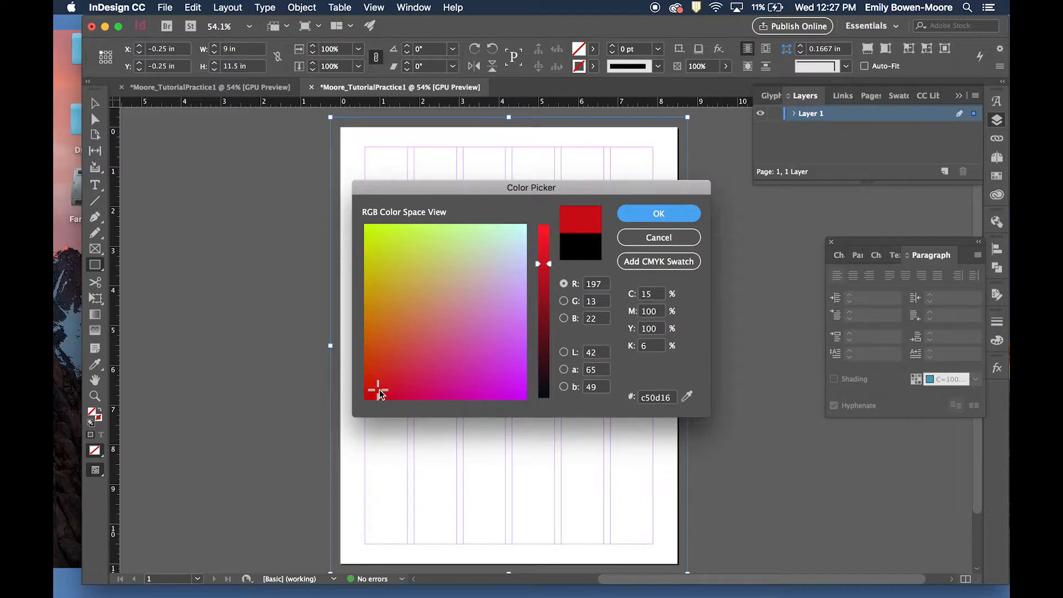
drag(377, 391, 375, 390)
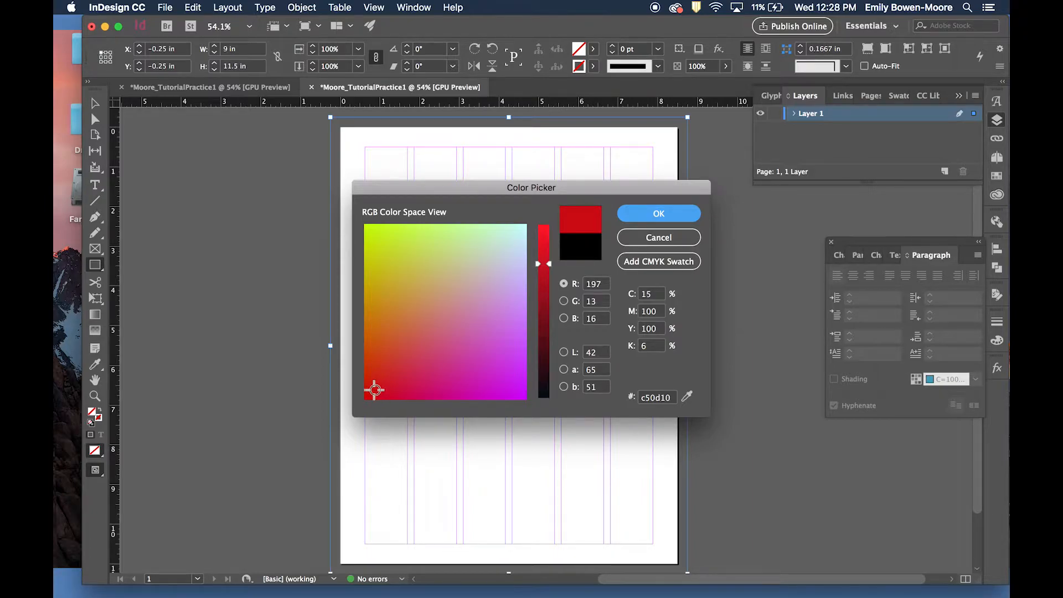
Step: Add the chosen red as a CMYK swatch and apply it to the full-bleed rectangle
click(647, 268)
click(645, 263)
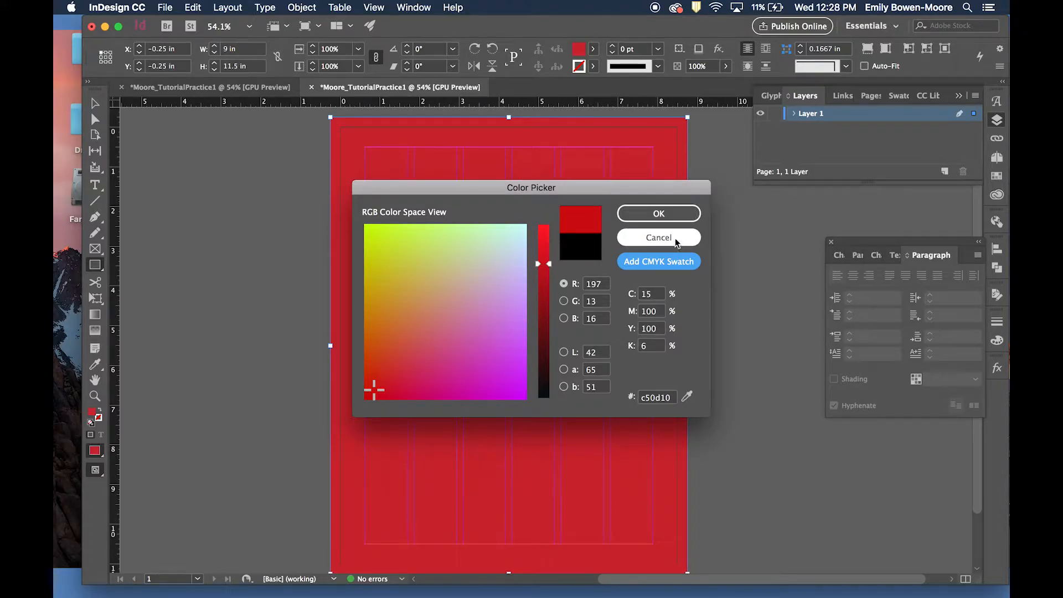
click(668, 213)
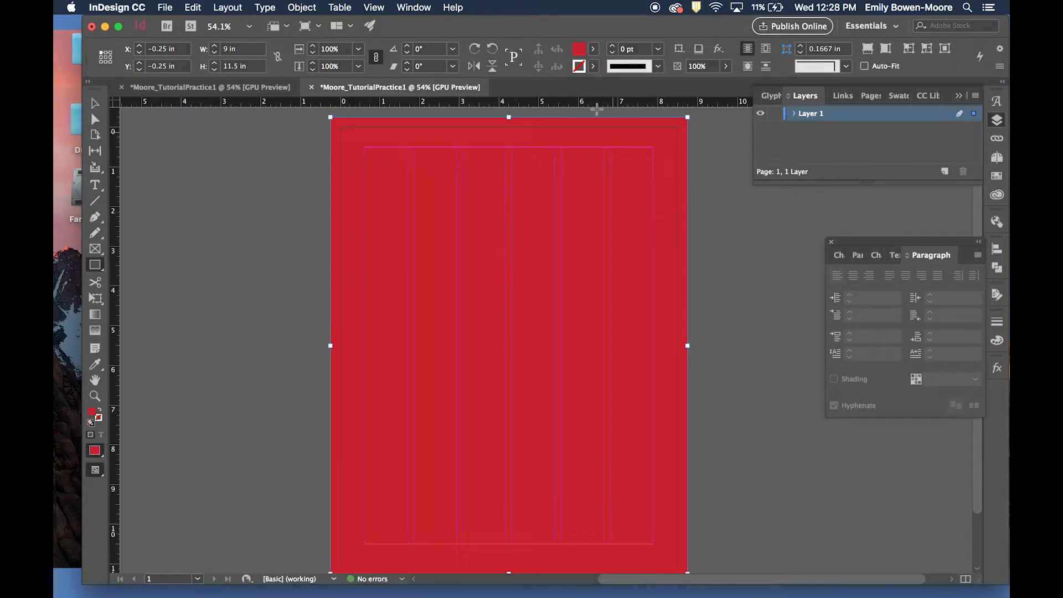
click(594, 50)
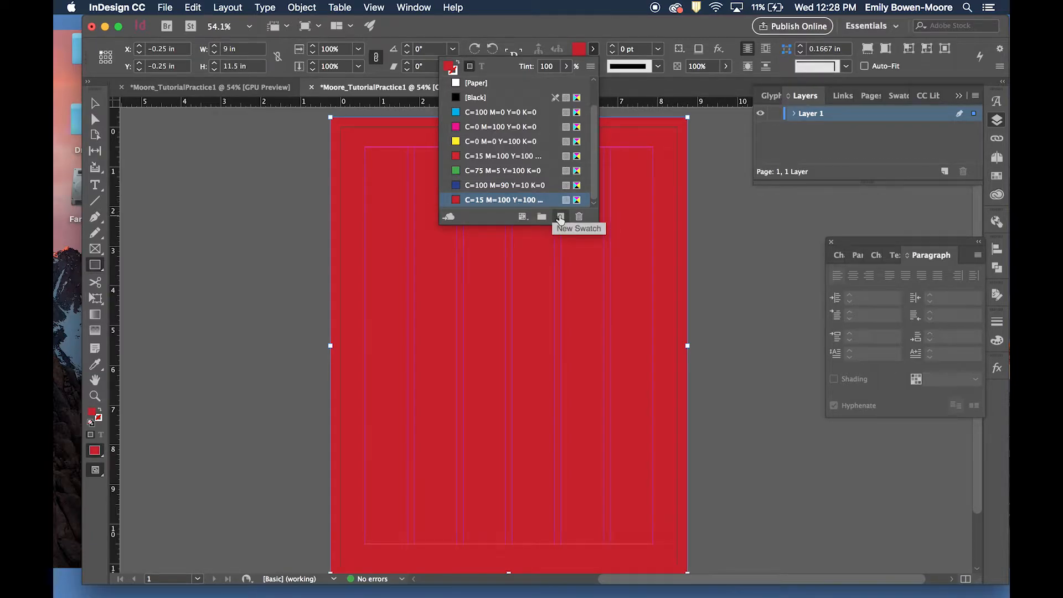
click(590, 67)
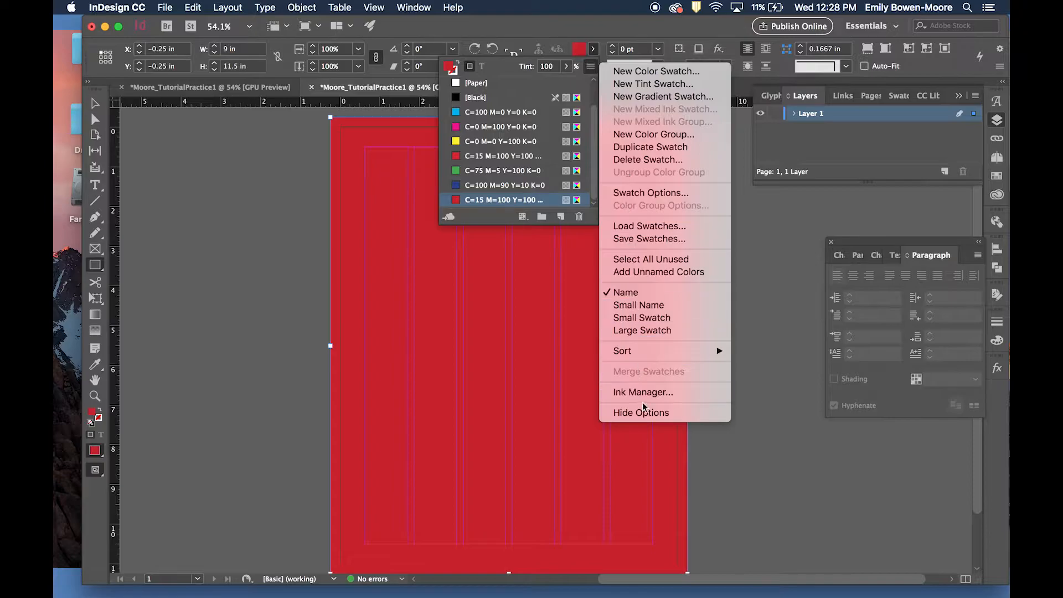
click(592, 67)
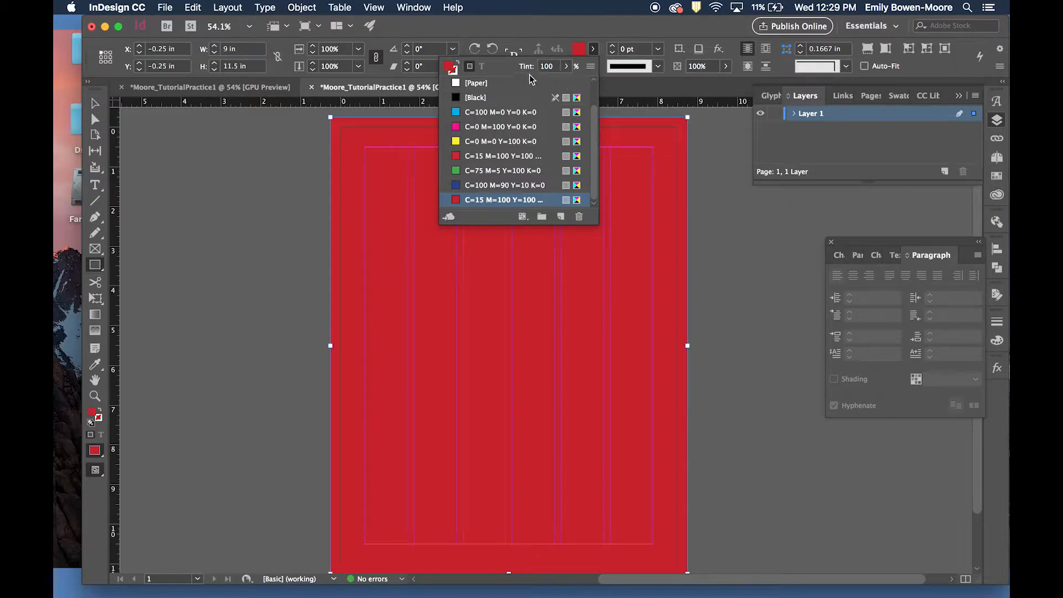
click(568, 72)
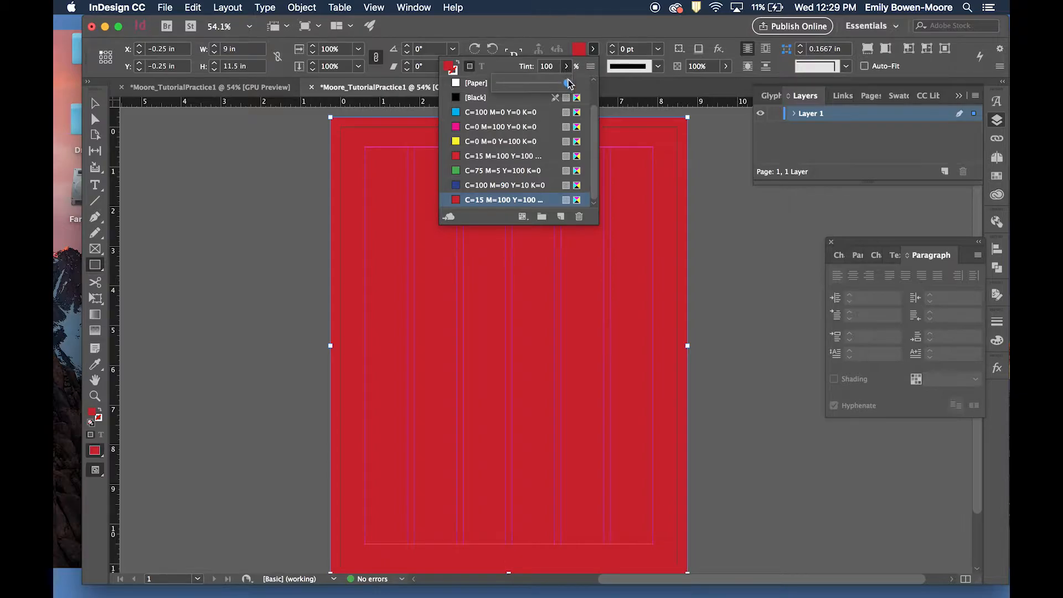
mouse_move(569, 83)
mouse_down()
mouse_move(514, 84)
mouse_move(578, 89)
mouse_up()
Step: Lower the red rectangle's opacity to 20% and deselect it
click(725, 66)
click(726, 66)
drag(727, 84, 685, 90)
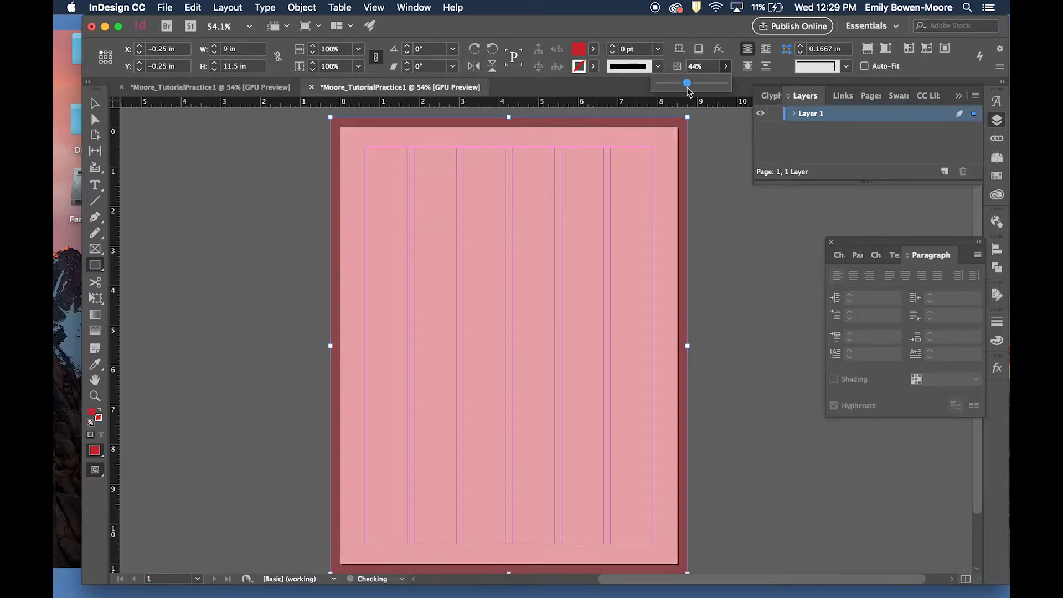
drag(686, 91, 671, 91)
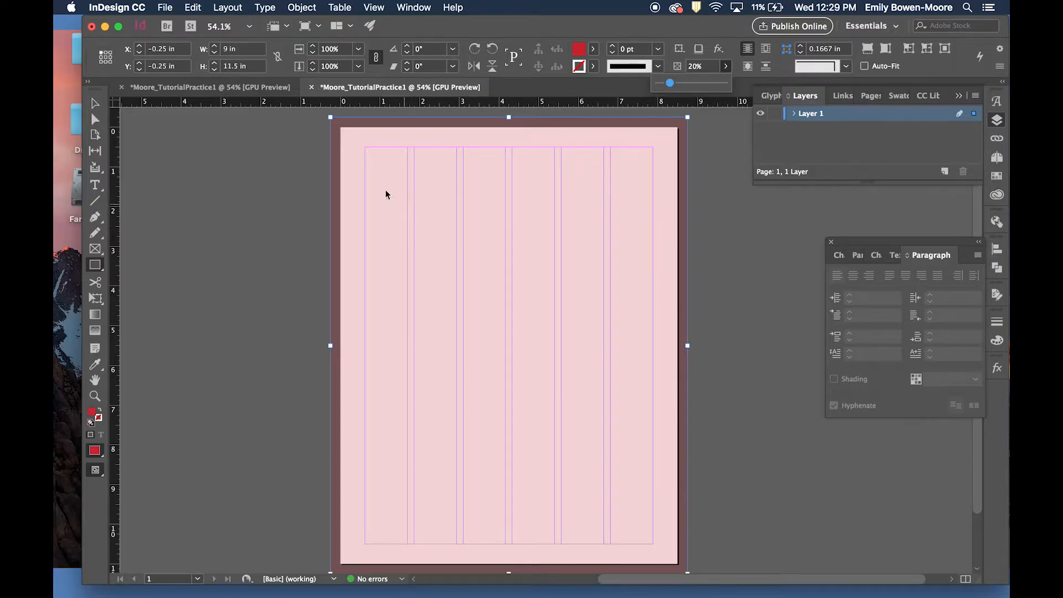
click(289, 198)
click(605, 310)
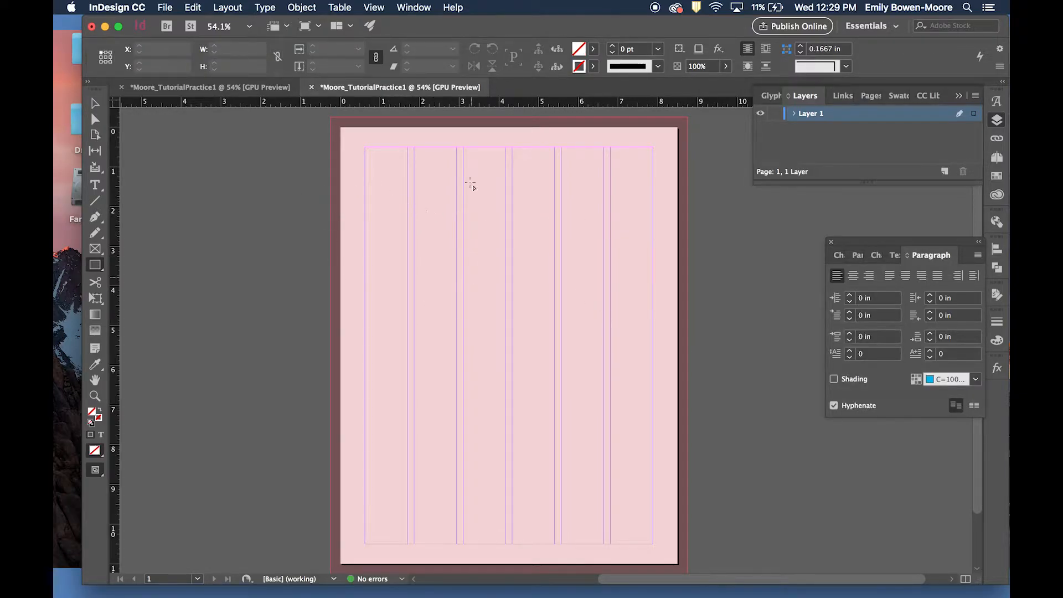
Step: Rename Layer 1 as Background Color
double_click(809, 114)
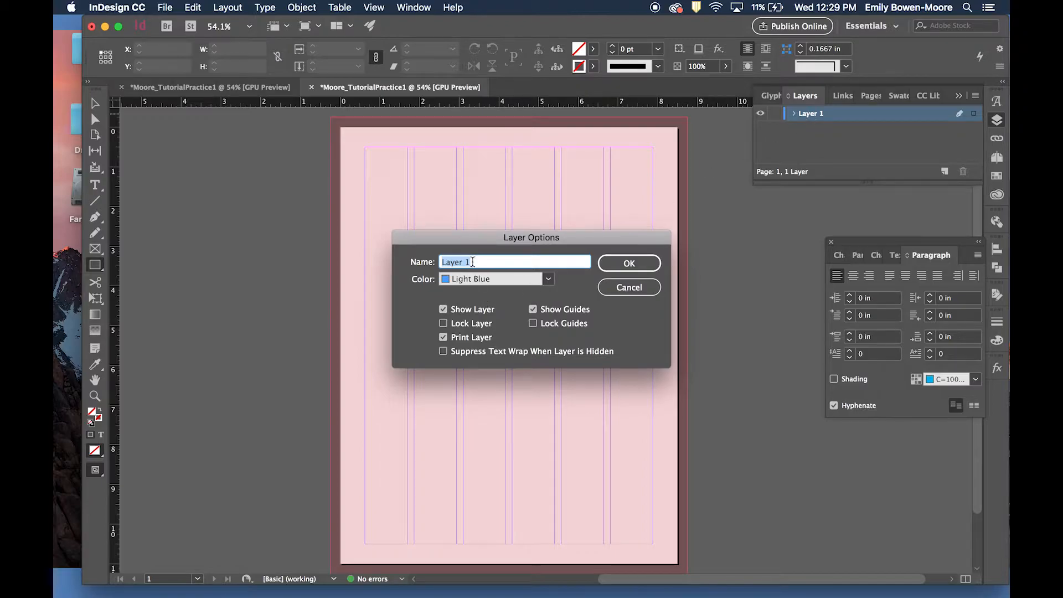
text(Background Color)
click(623, 261)
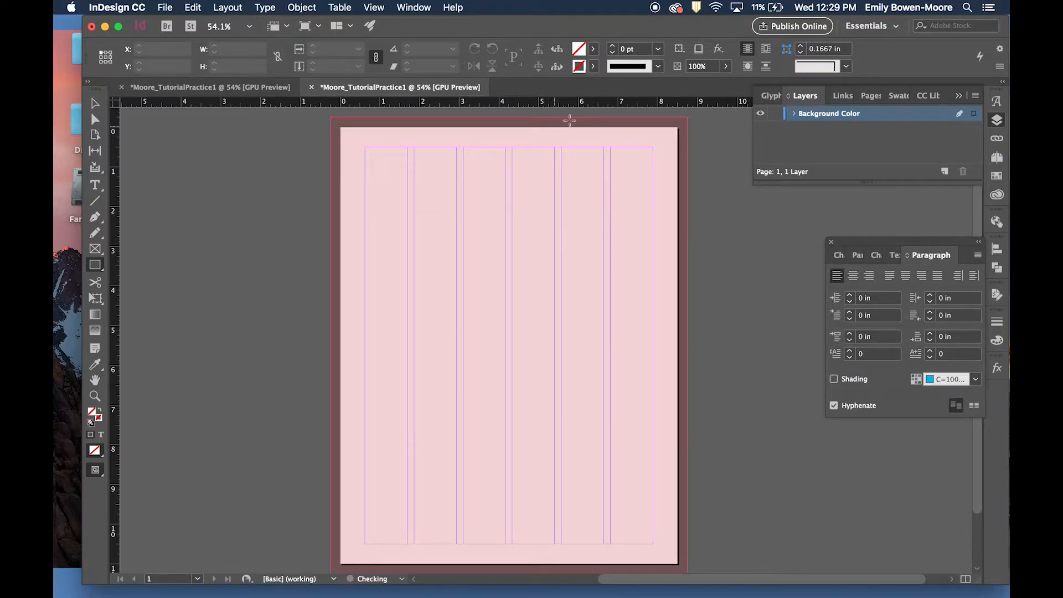
Step: Lock the Background Color layer and test the lock by trying to draw on the page, keeping the layer locked
click(775, 115)
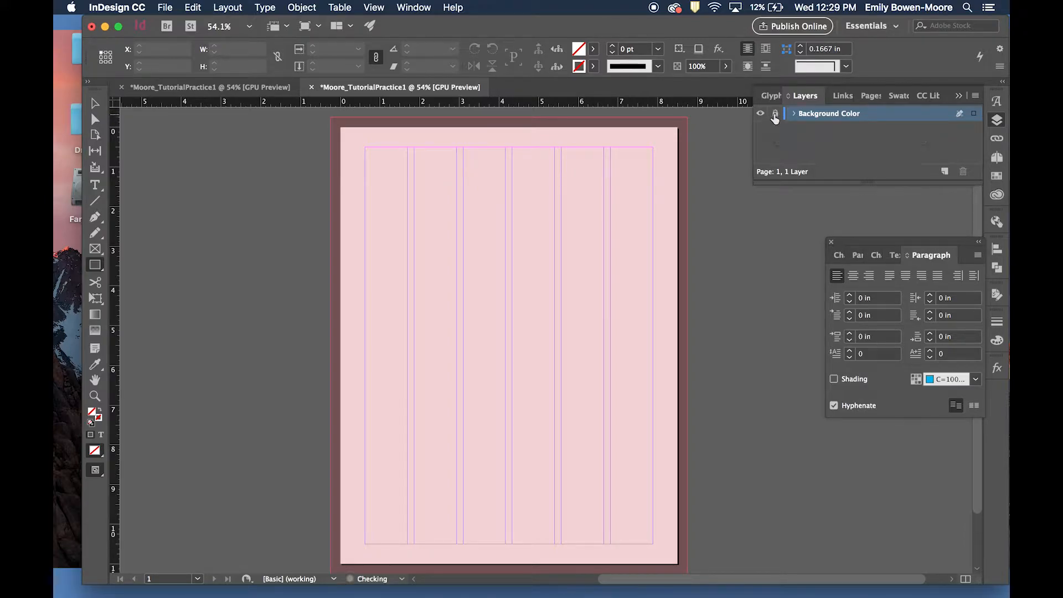
click(643, 231)
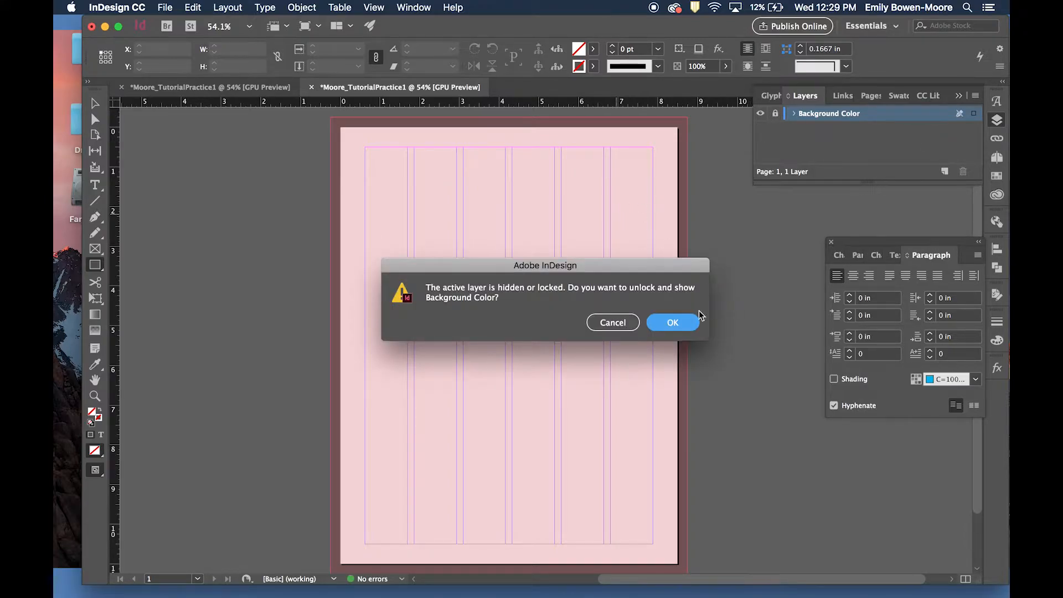
key(Escape)
click(620, 213)
click(623, 327)
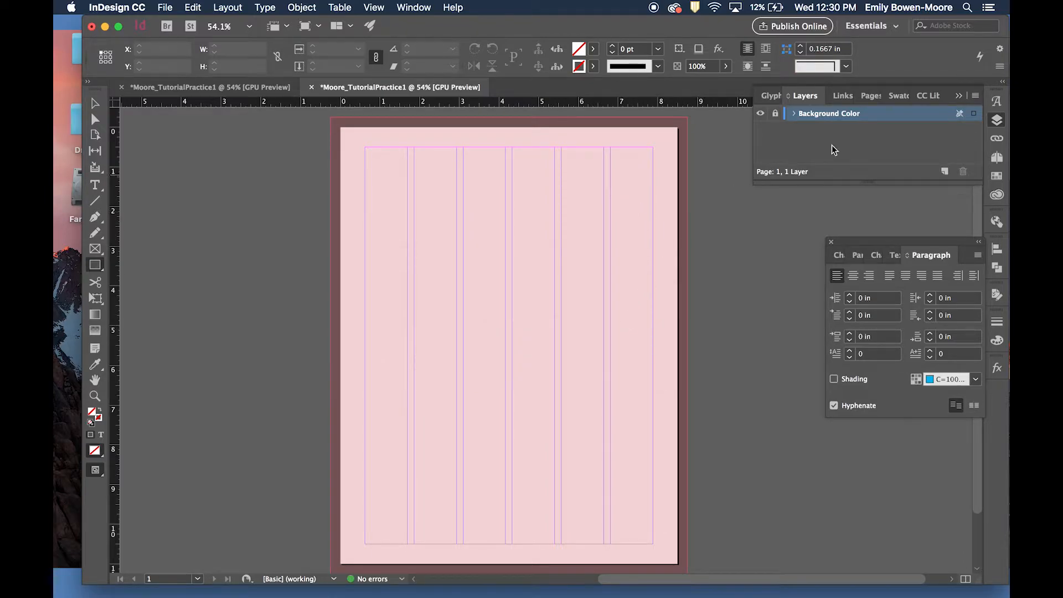
Step: Create a new layer above Background Color and name it Image
click(940, 173)
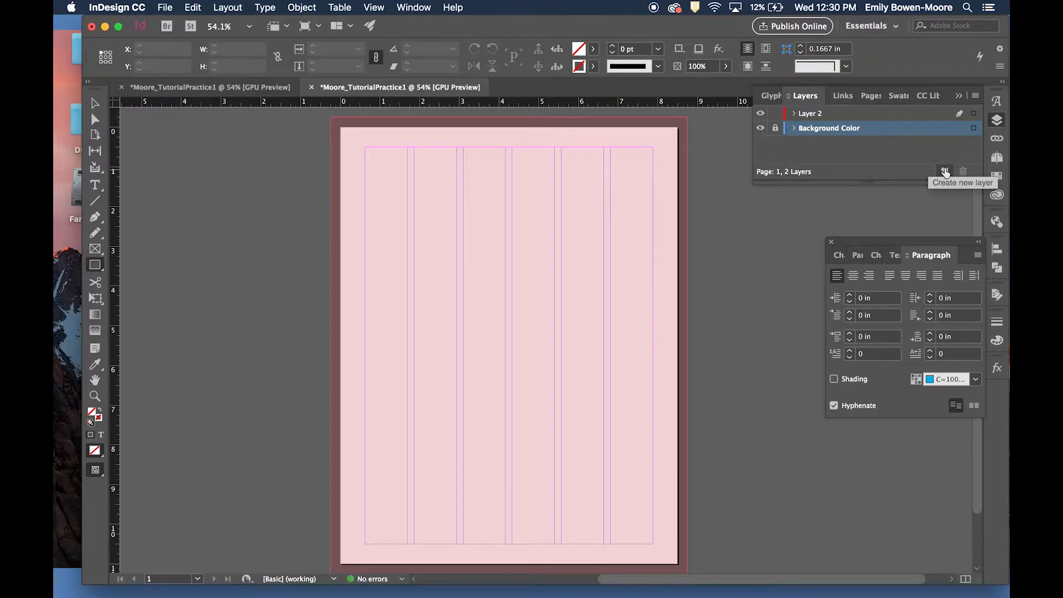
click(976, 97)
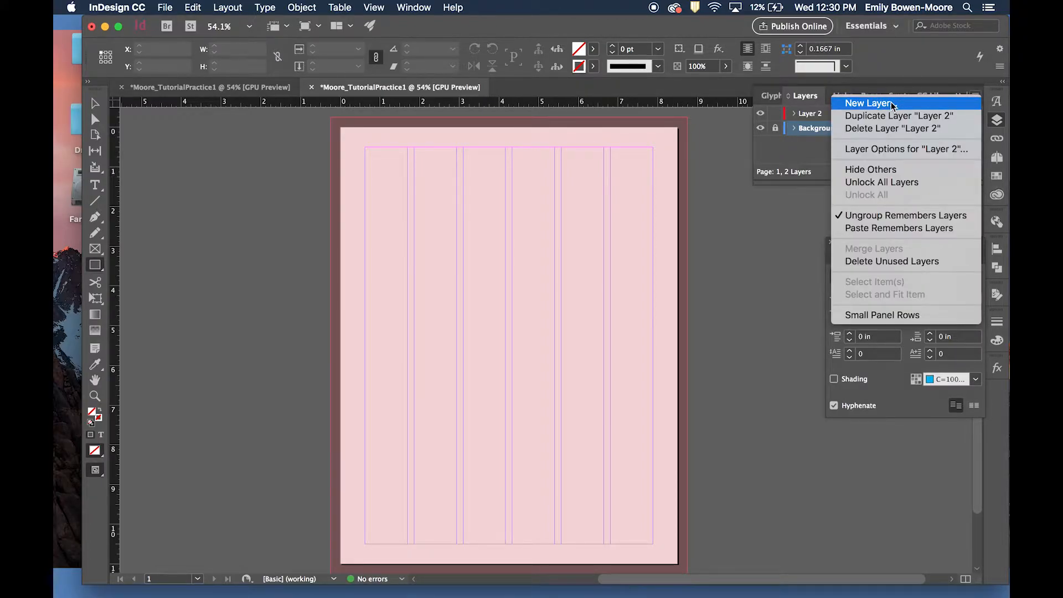
click(778, 248)
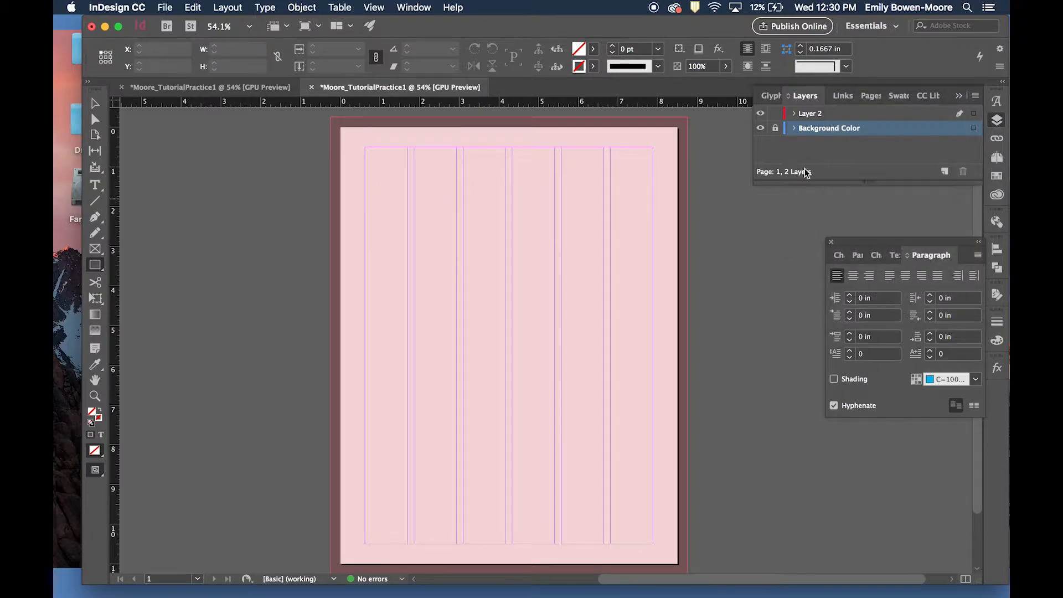
click(818, 114)
double_click(808, 116)
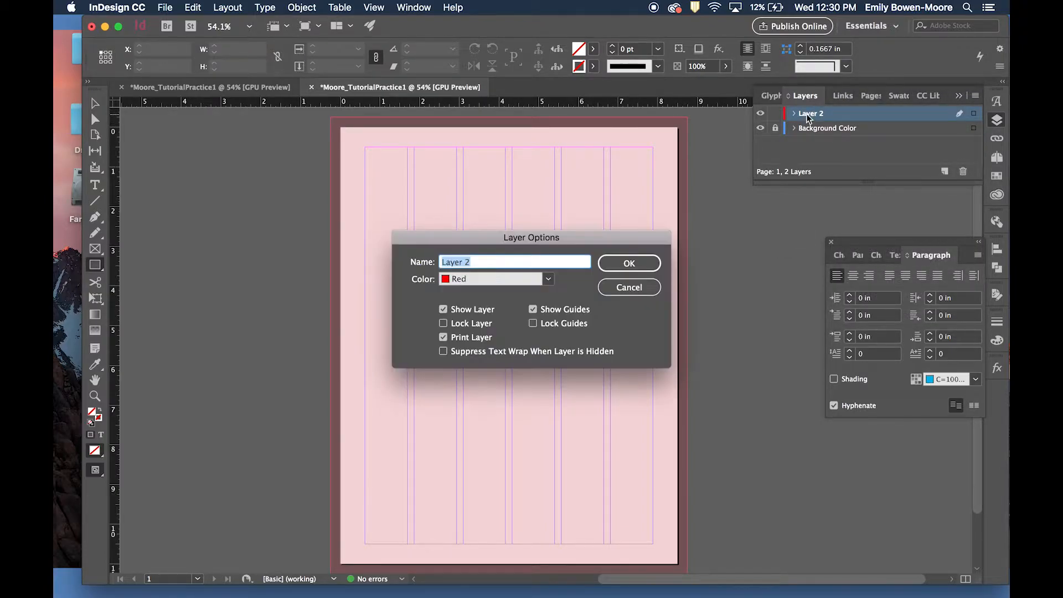
text(Image)
click(626, 265)
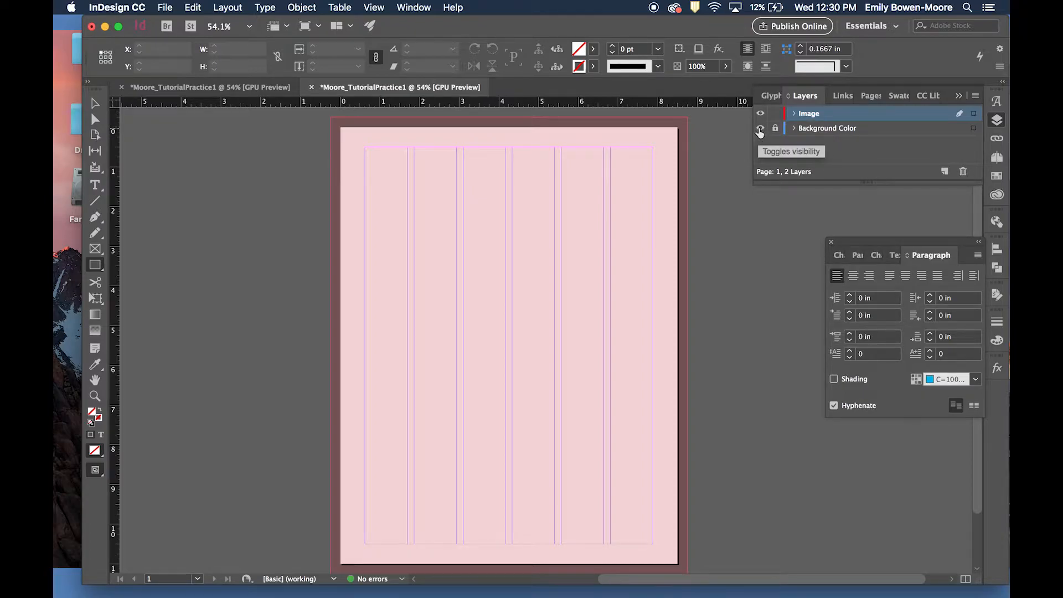
Step: Toggle the visibility of the Background Color layer off and on to check what it contains
click(817, 132)
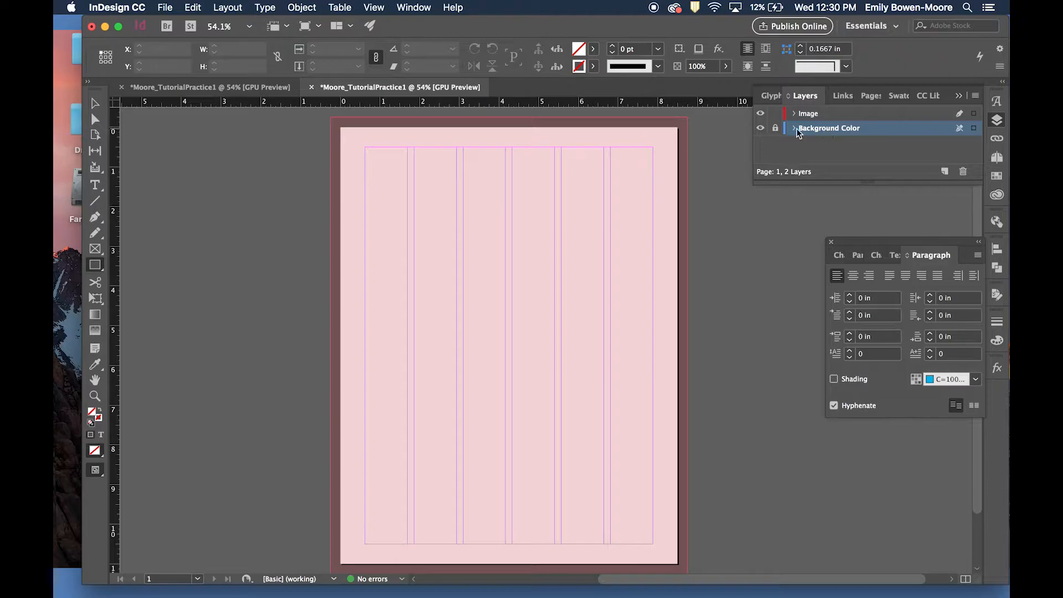
click(761, 131)
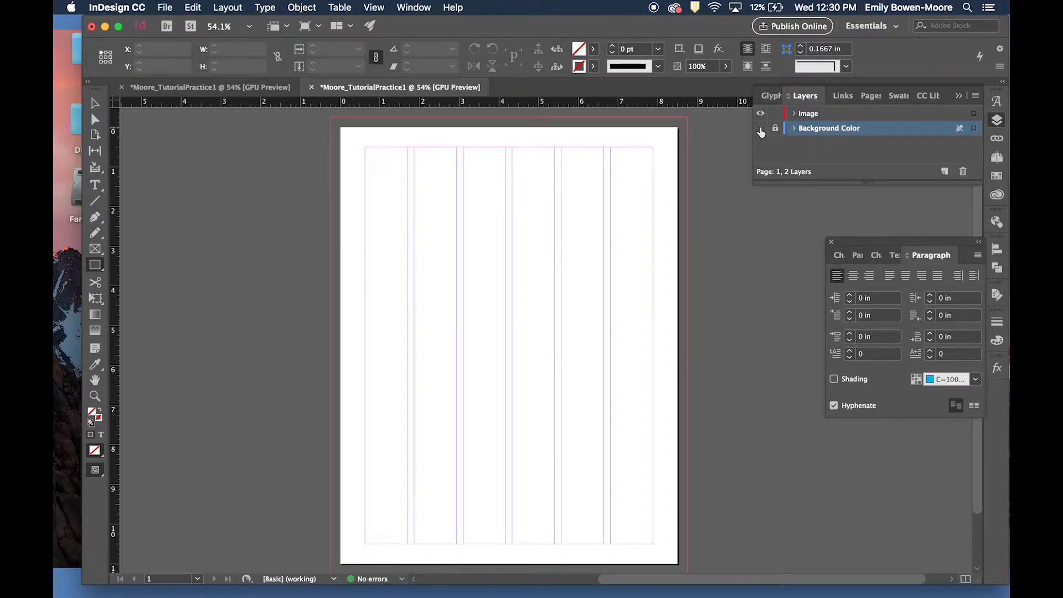
click(761, 130)
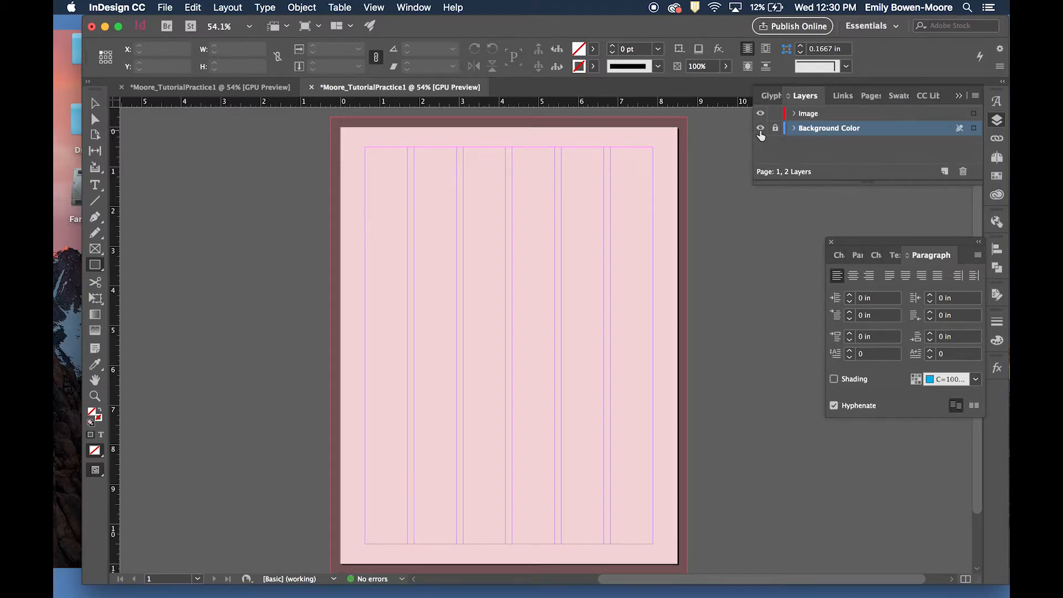
click(760, 130)
click(760, 129)
Step: Draw a rectangle frame about 5.11 x 3.34 in across the middle four columns on the Image layer and move it down to Y 2.16 in
click(807, 114)
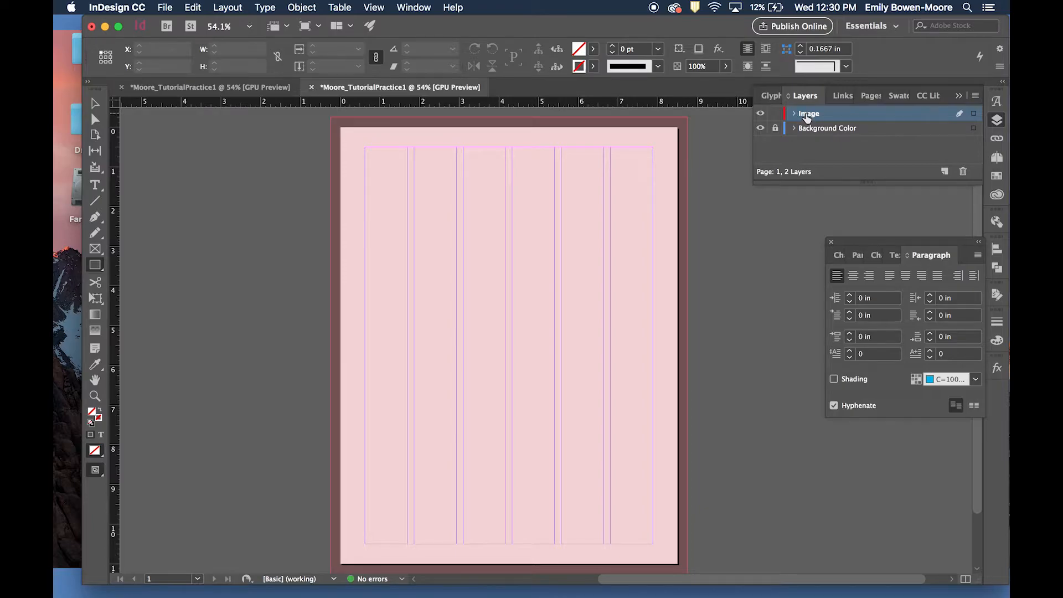
double_click(807, 114)
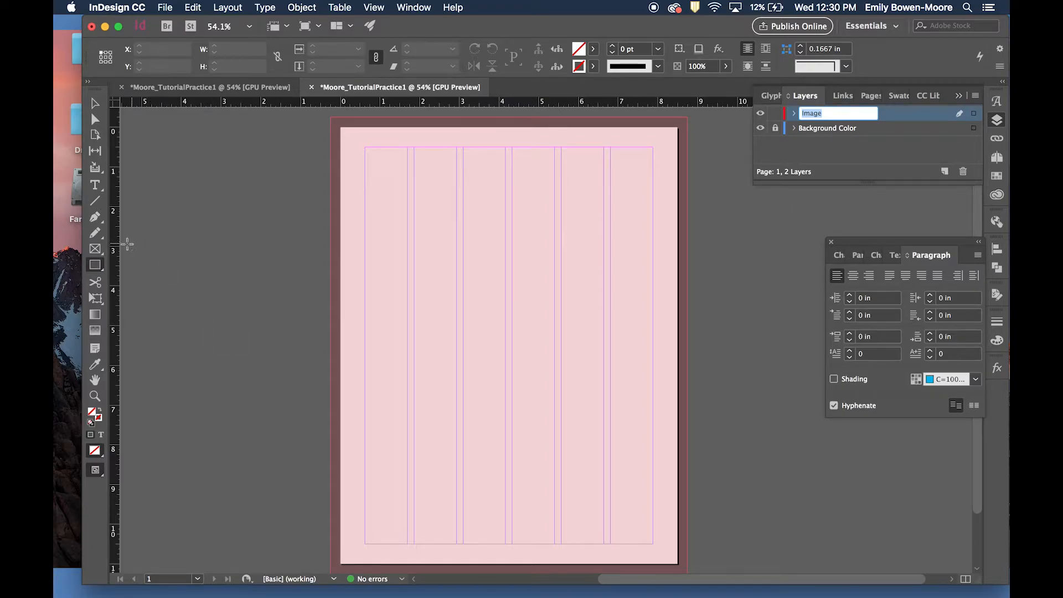
click(95, 249)
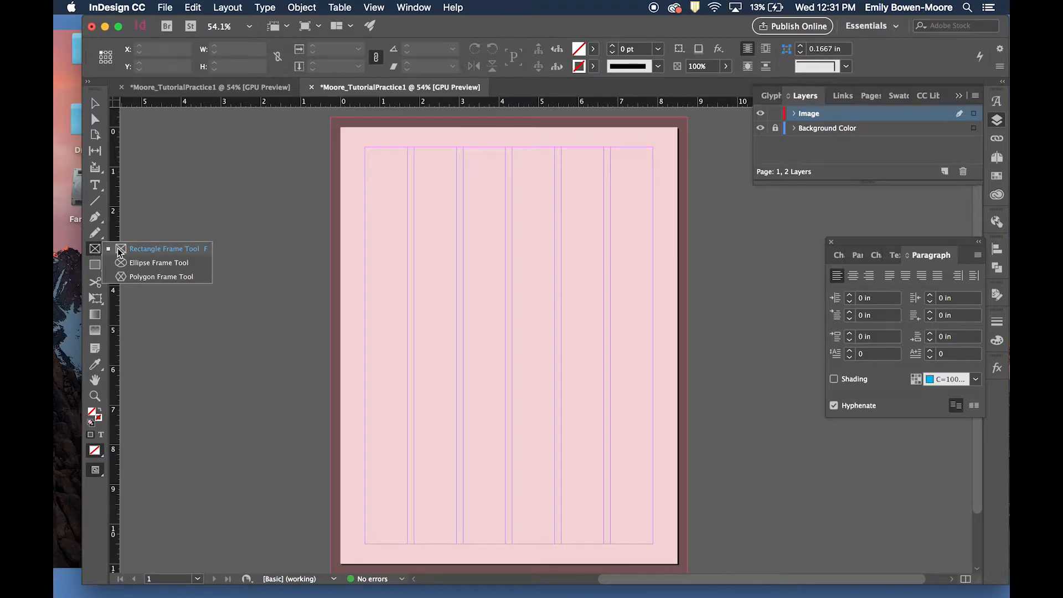
click(121, 250)
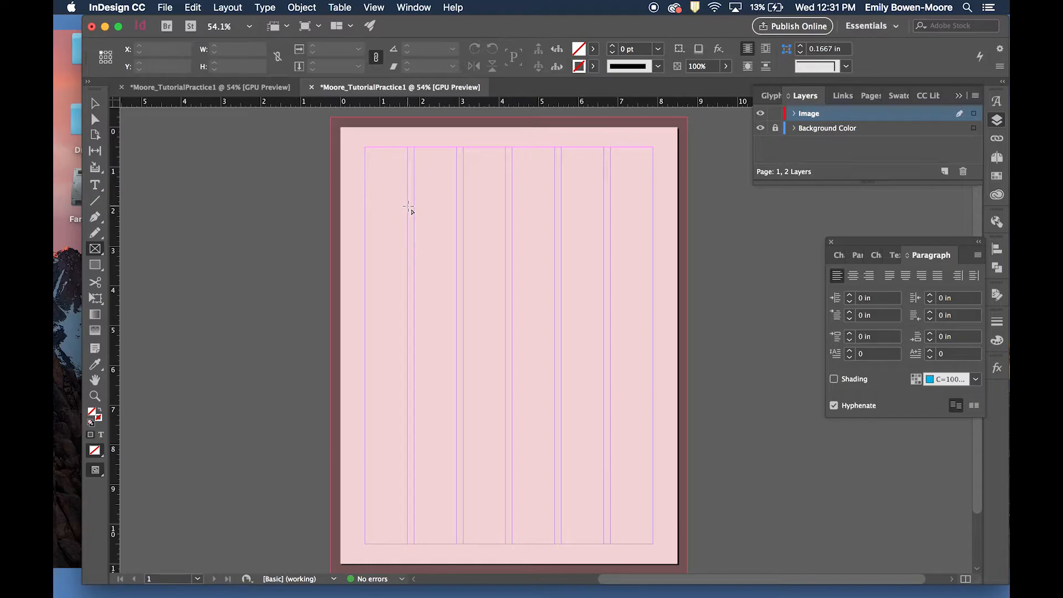
drag(408, 206, 612, 337)
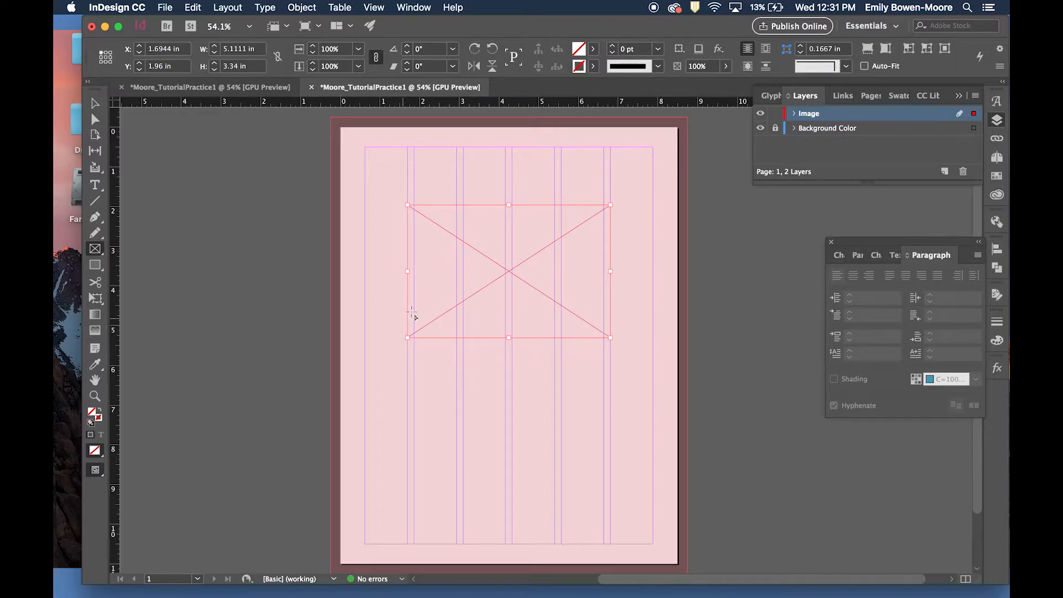
click(95, 103)
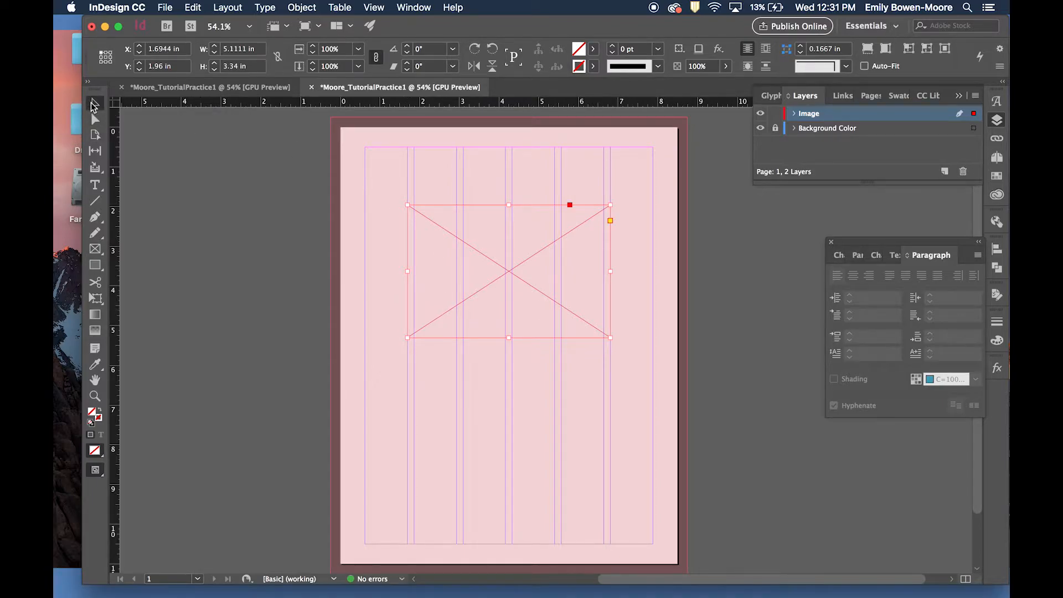
drag(509, 271, 509, 281)
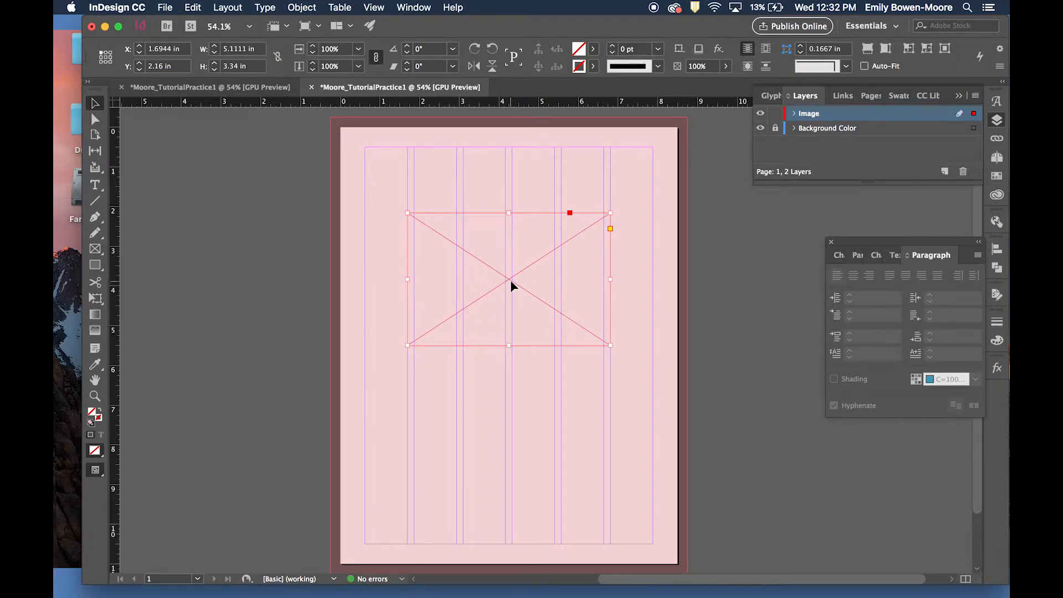
Step: Place the image Lyceum-for-website.jpg into the empty rectangle frame on the Image layer
click(165, 8)
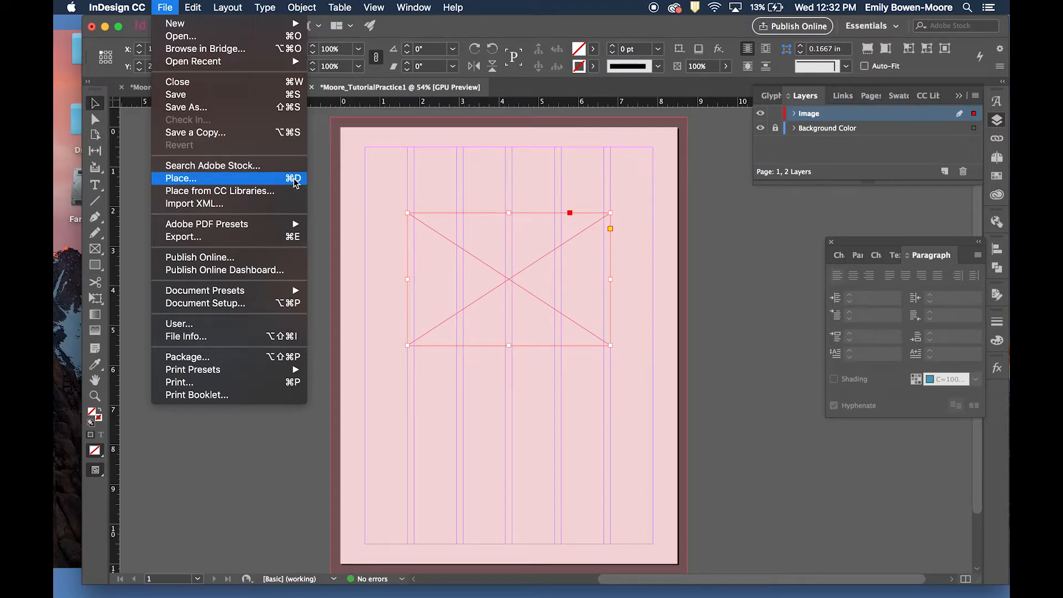
click(509, 288)
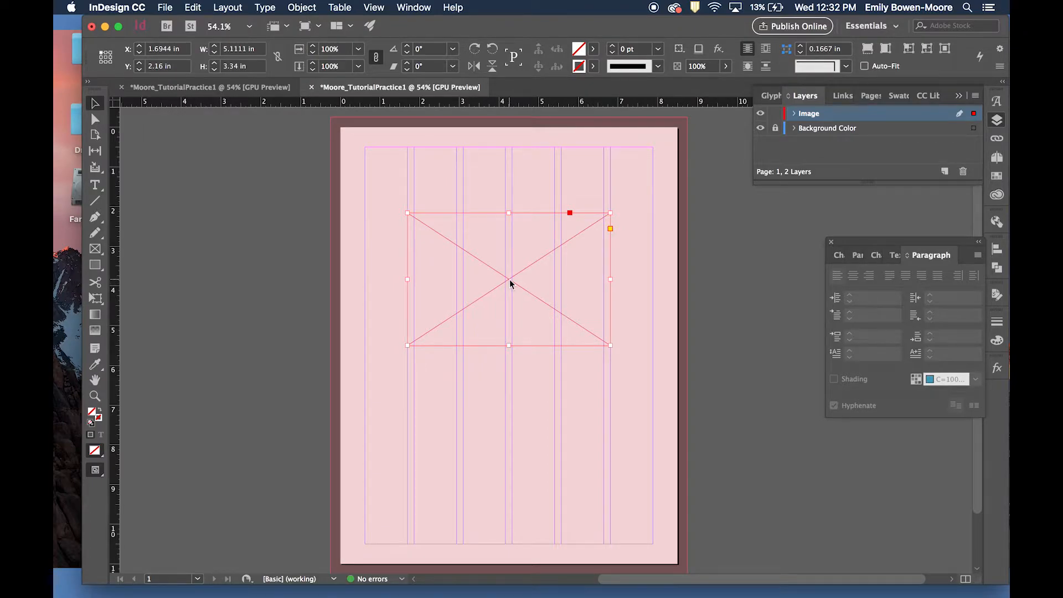
key(super+d)
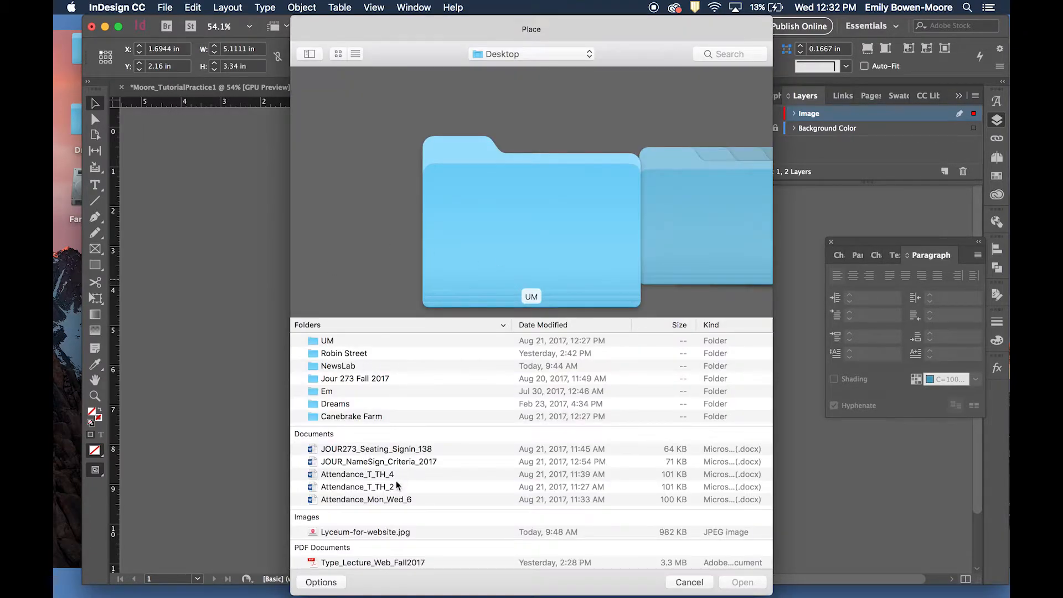
double_click(378, 533)
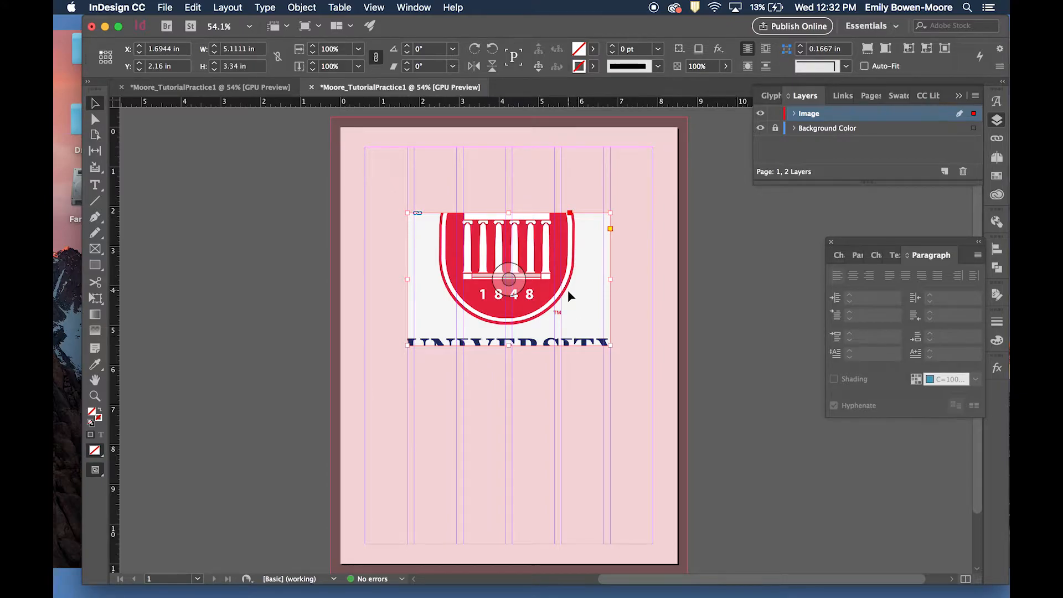
Step: Select the image inside its frame and try narrowing it to 6.25 in without keeping its proportions
click(556, 248)
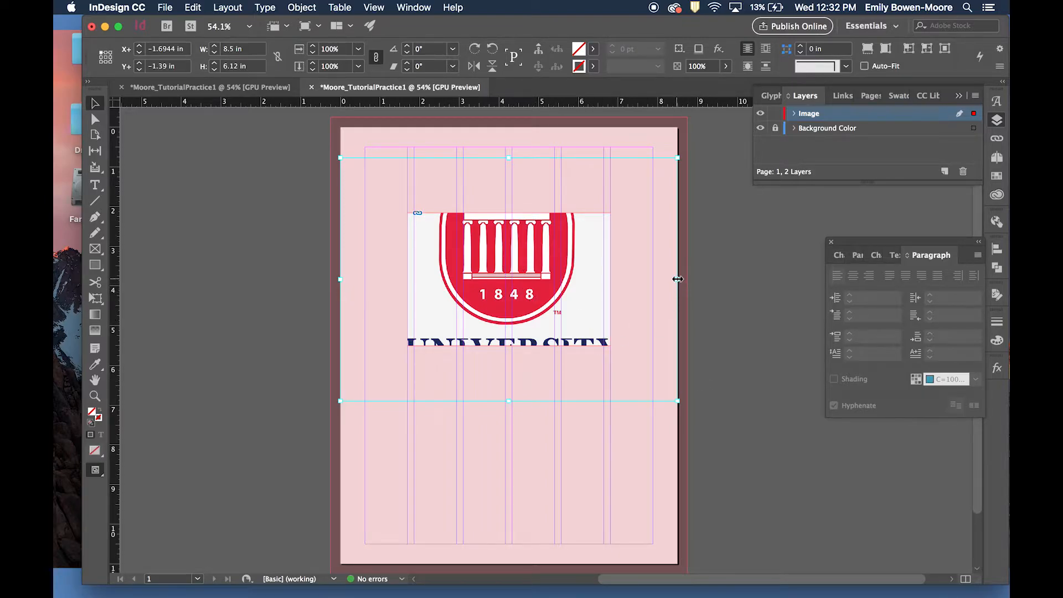
drag(678, 279, 588, 274)
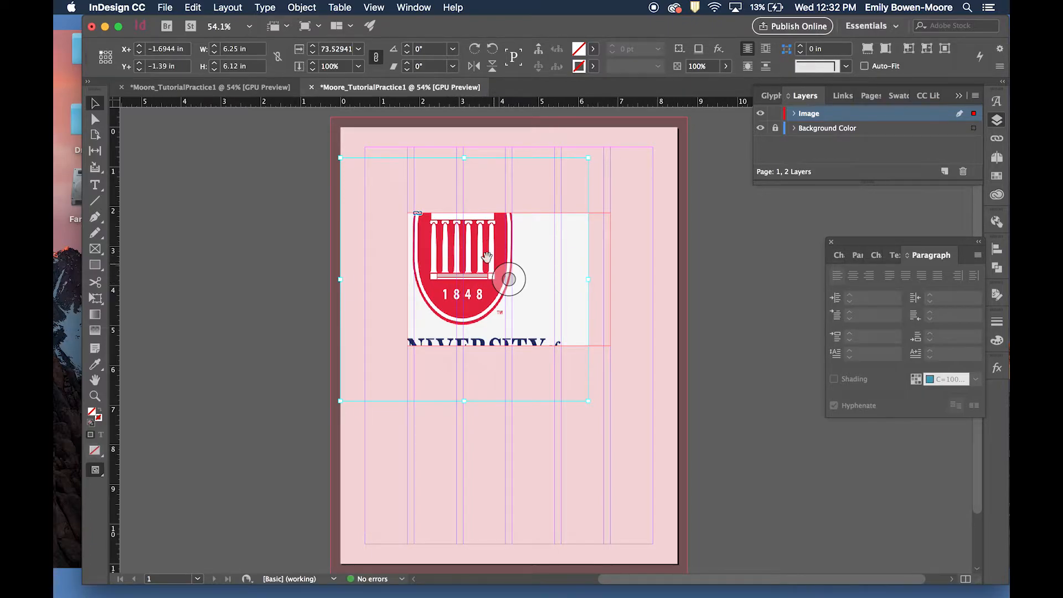
drag(589, 279, 661, 289)
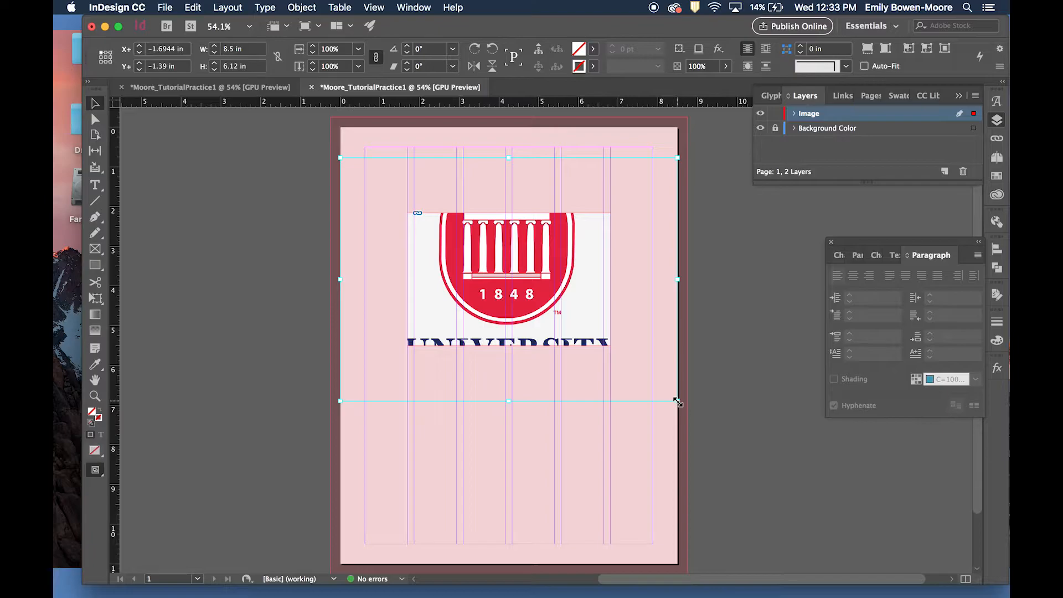
Step: Scale the image proportionally within its frame to about 4.64 x 3.34 in, aligned with the frame's upper and lower edges
drag(678, 401, 612, 344)
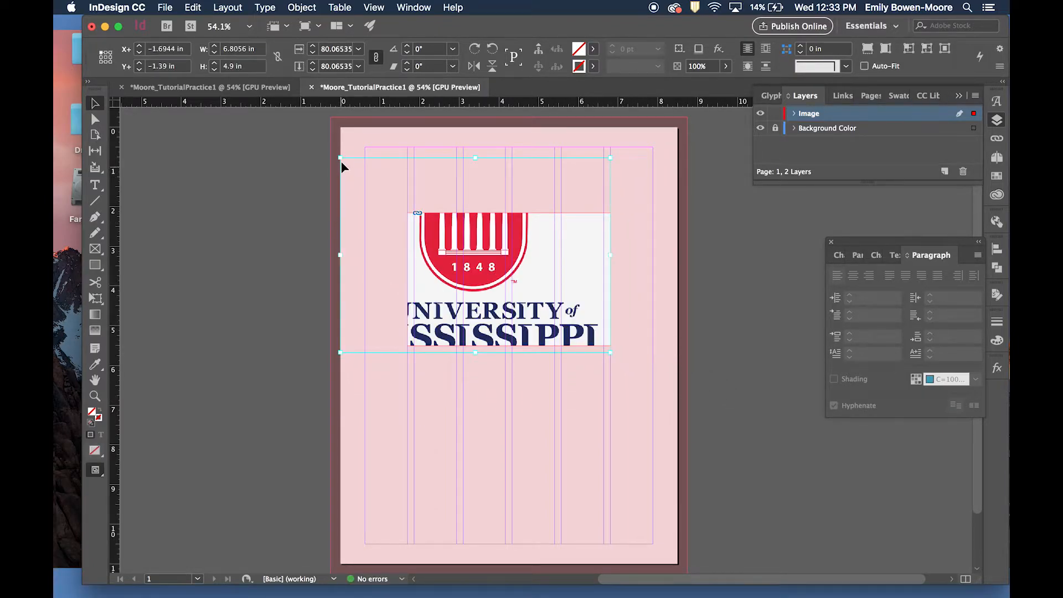
drag(340, 157, 408, 213)
drag(509, 206, 510, 212)
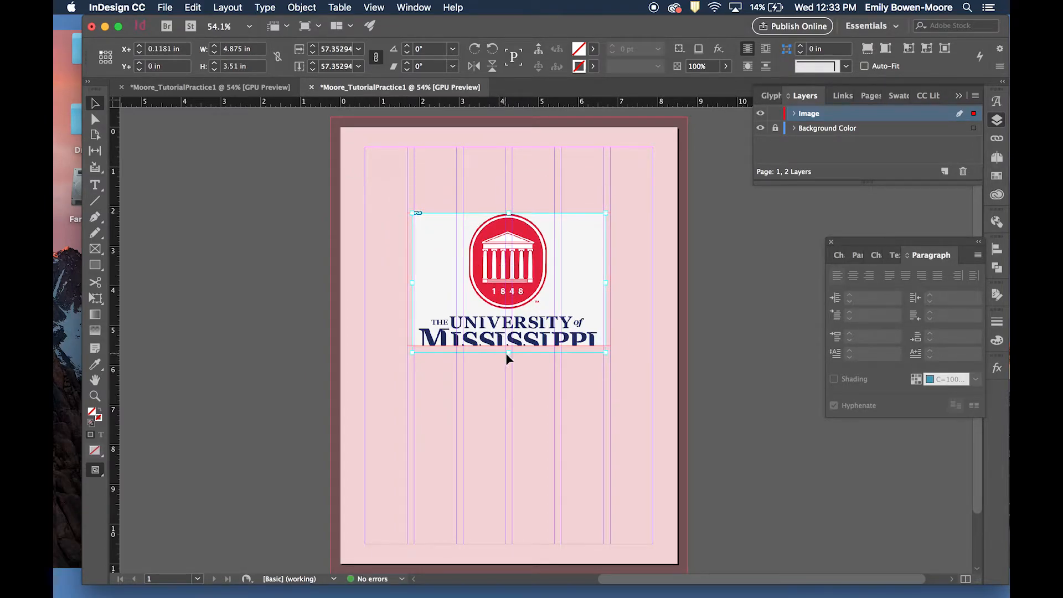
drag(509, 353, 509, 351)
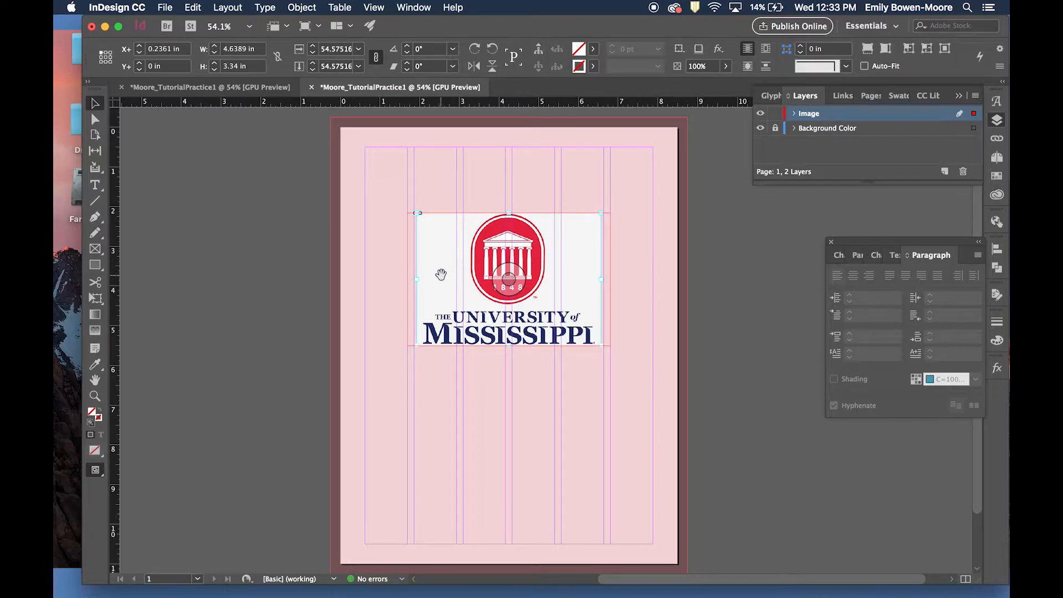
Step: Trim the frame's two sides in to the image edges, with X at 1.92 in and a width of 4.62 in
click(379, 273)
click(409, 281)
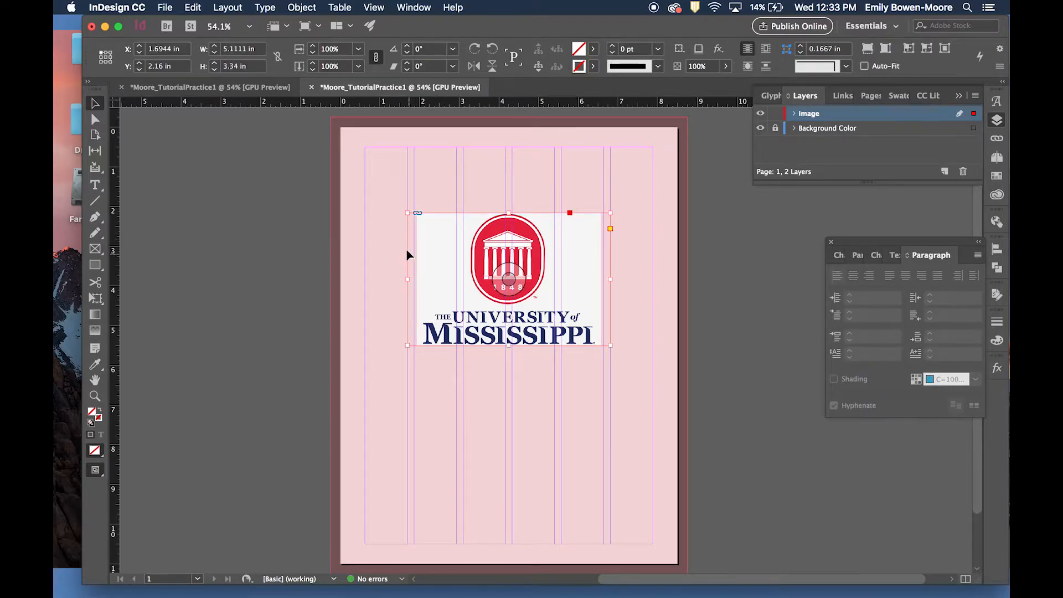
drag(407, 280, 416, 280)
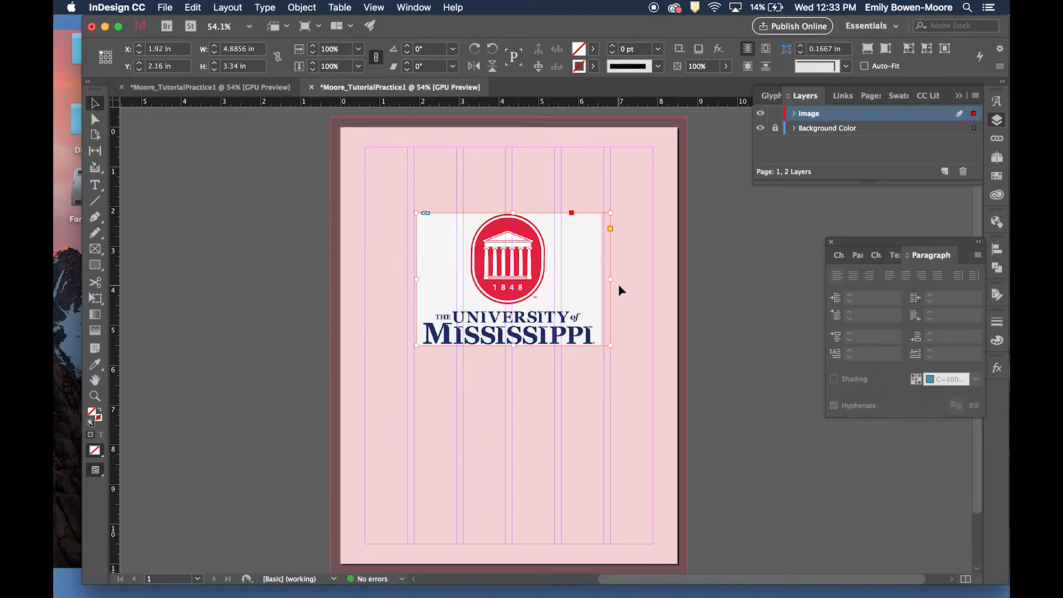
drag(612, 280, 600, 280)
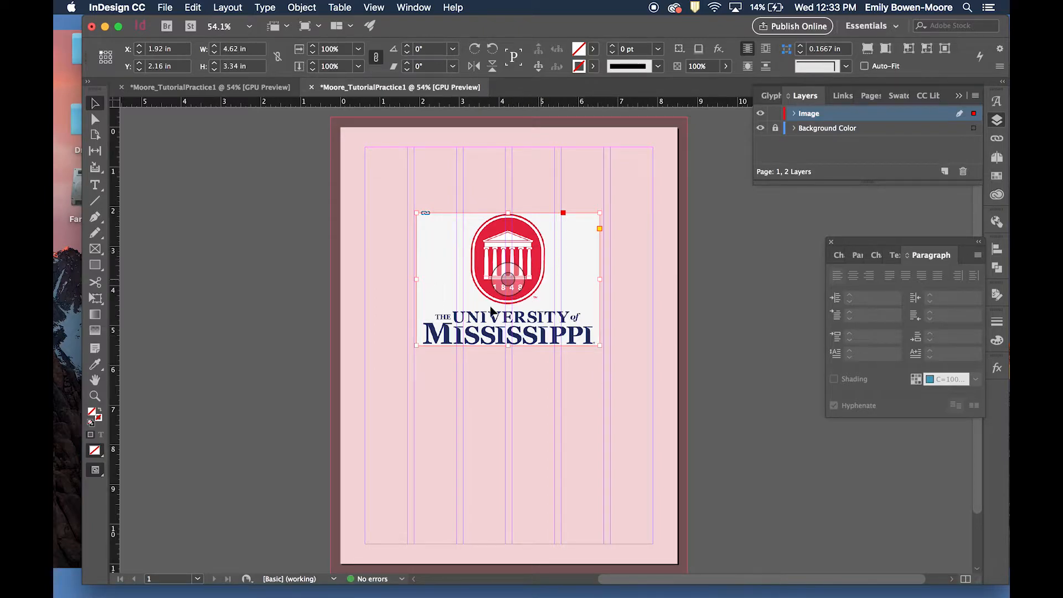
Step: Scale the frame and image together proportionally to about 5.11 x 3.70 in, spanning the middle four columns
click(514, 170)
click(566, 228)
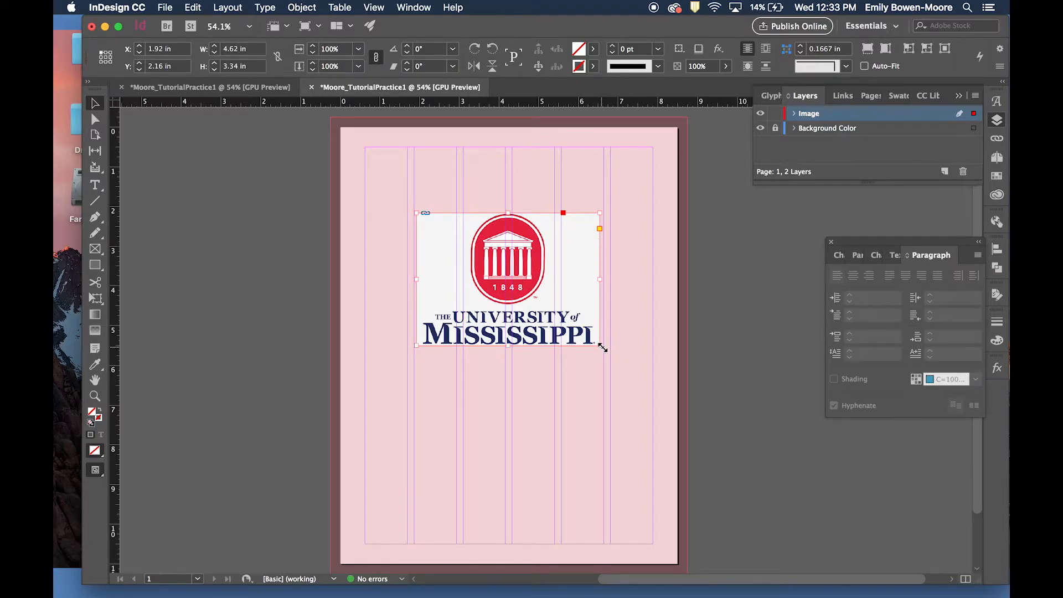
drag(603, 347, 604, 349)
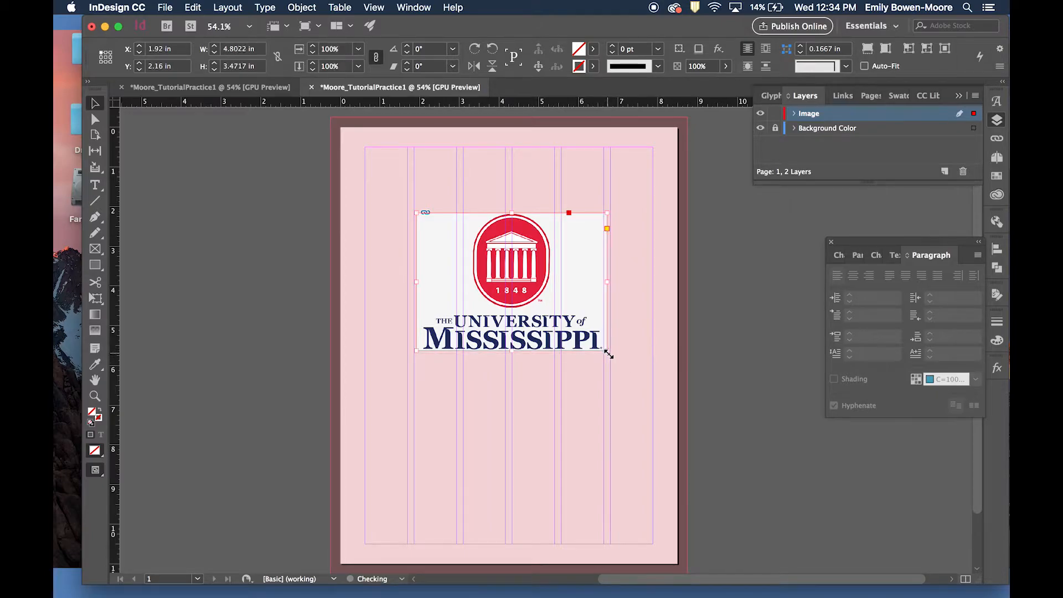
drag(416, 213, 408, 207)
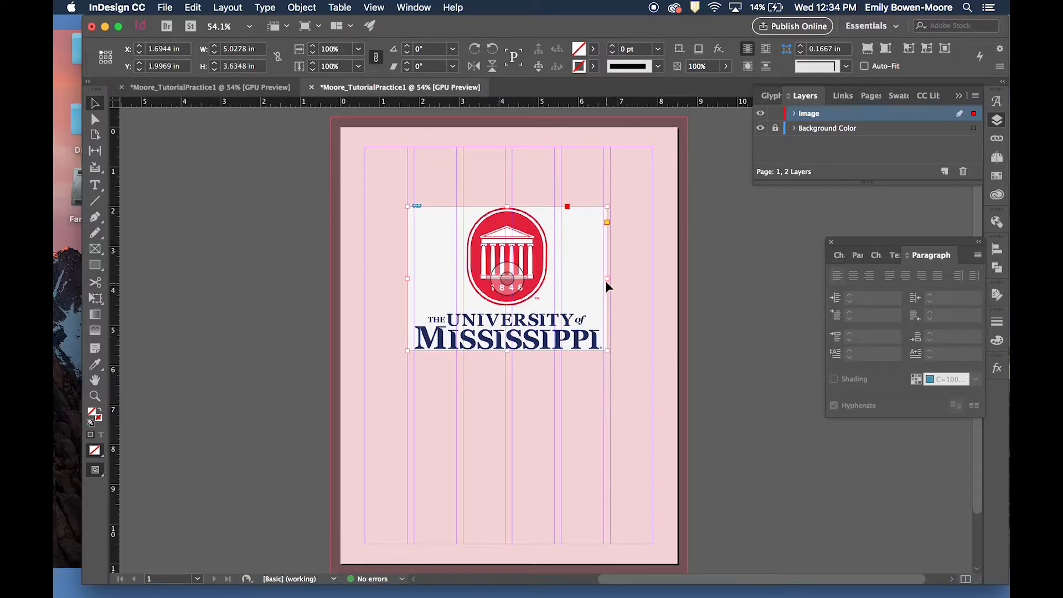
drag(607, 280, 610, 279)
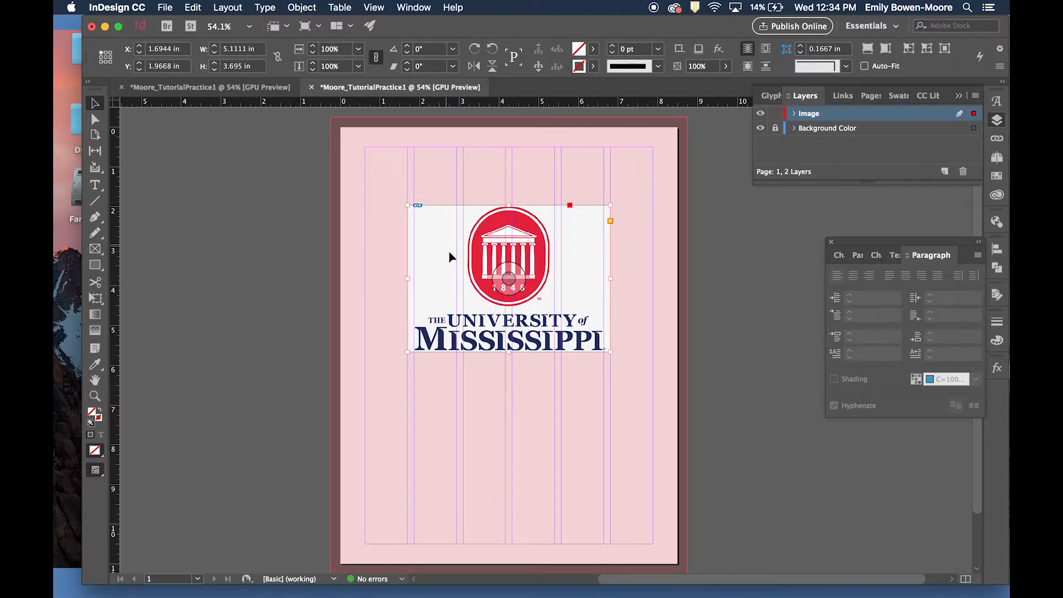
Step: Deselect the image, preview the page without guides or bleed, and return to the normal view
click(463, 193)
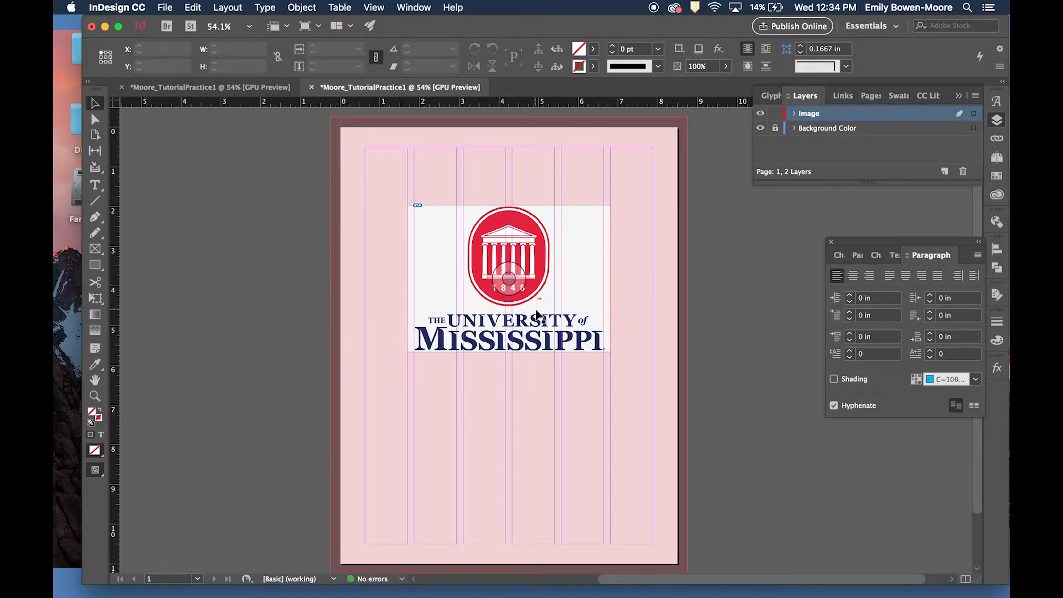
key(w)
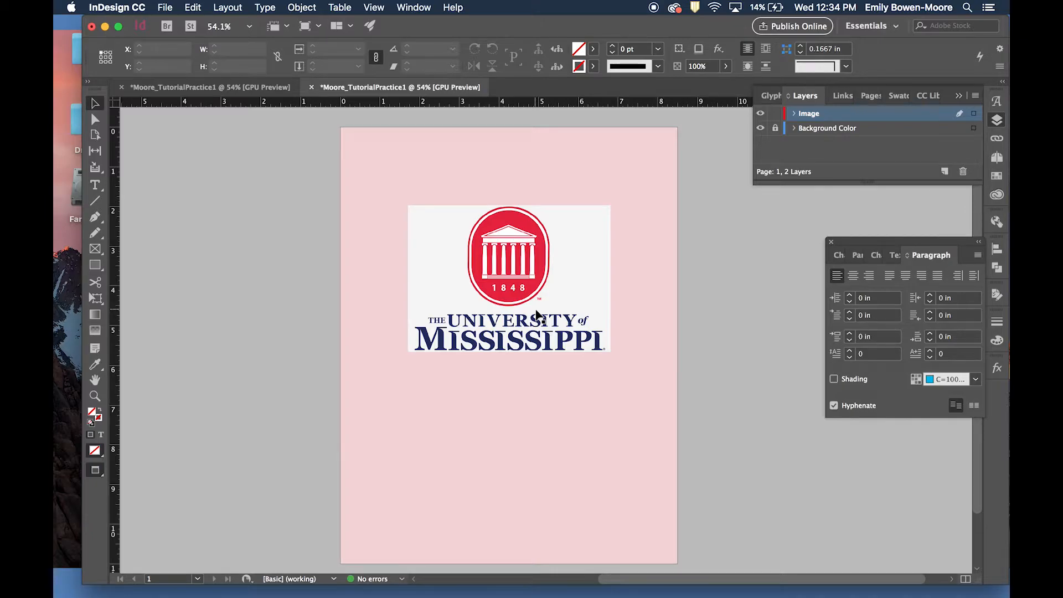
key(w)
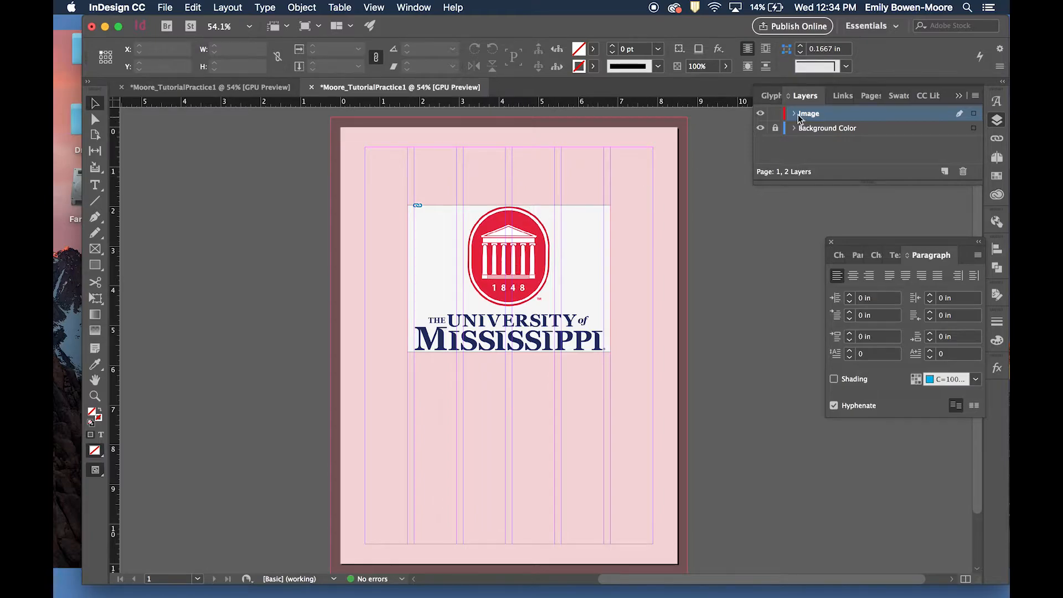
Step: Lock the Image layer and create a new layer above it named Type
click(776, 114)
click(945, 173)
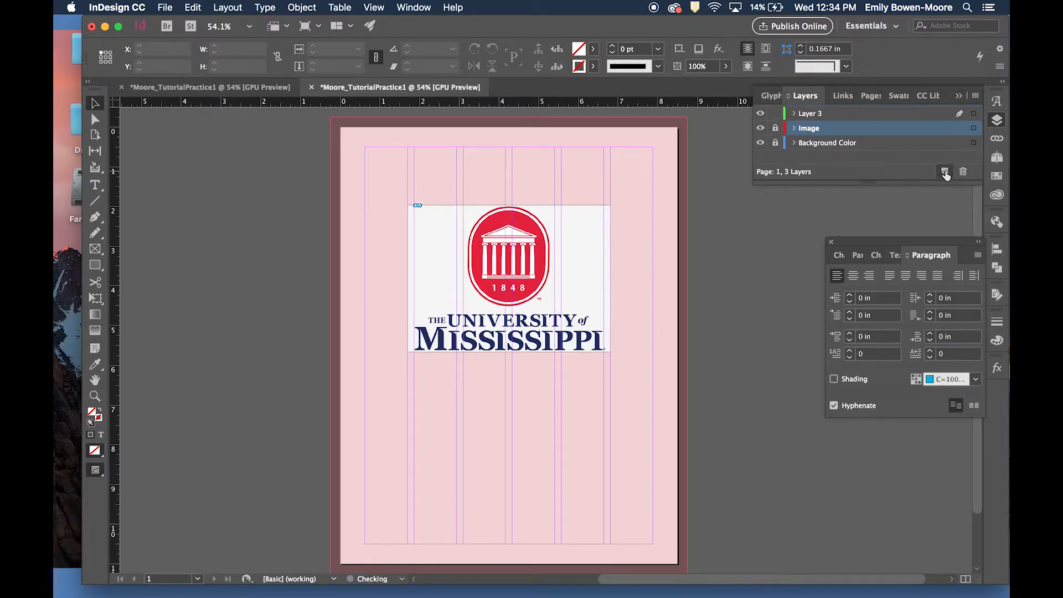
double_click(808, 114)
text(Type)
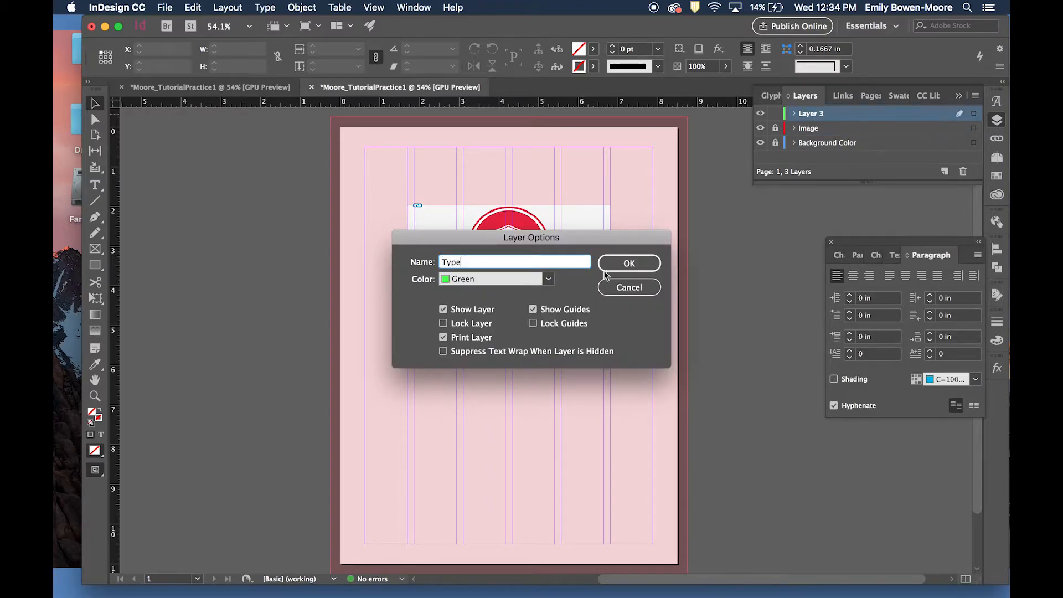
click(622, 268)
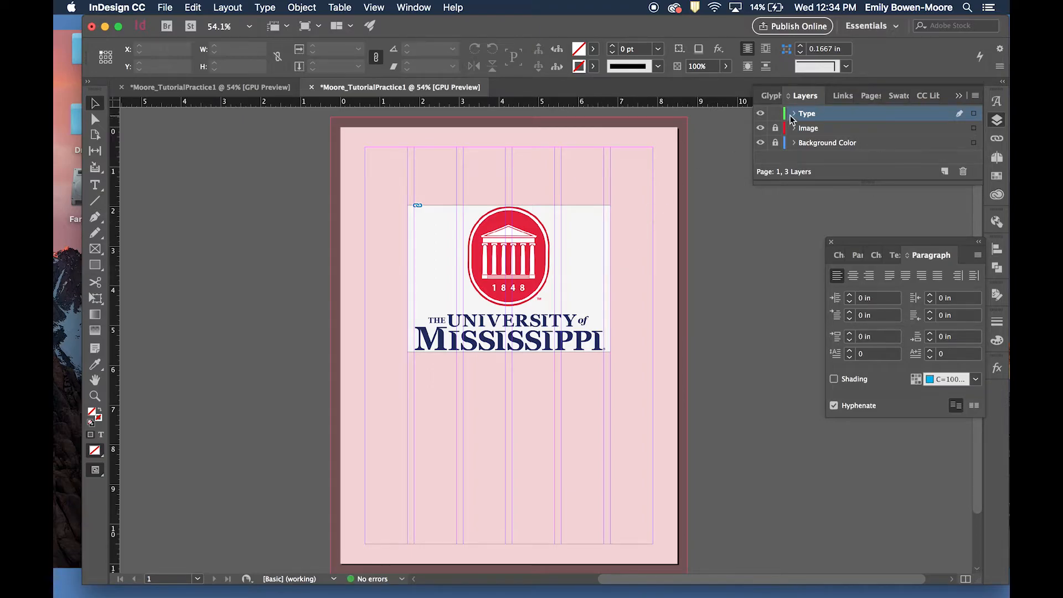
Step: Draw a narrow text frame with the Type Tool beneath the image, reaching down to the bottom margin, on the Type layer
scroll(418, 383, up, 3)
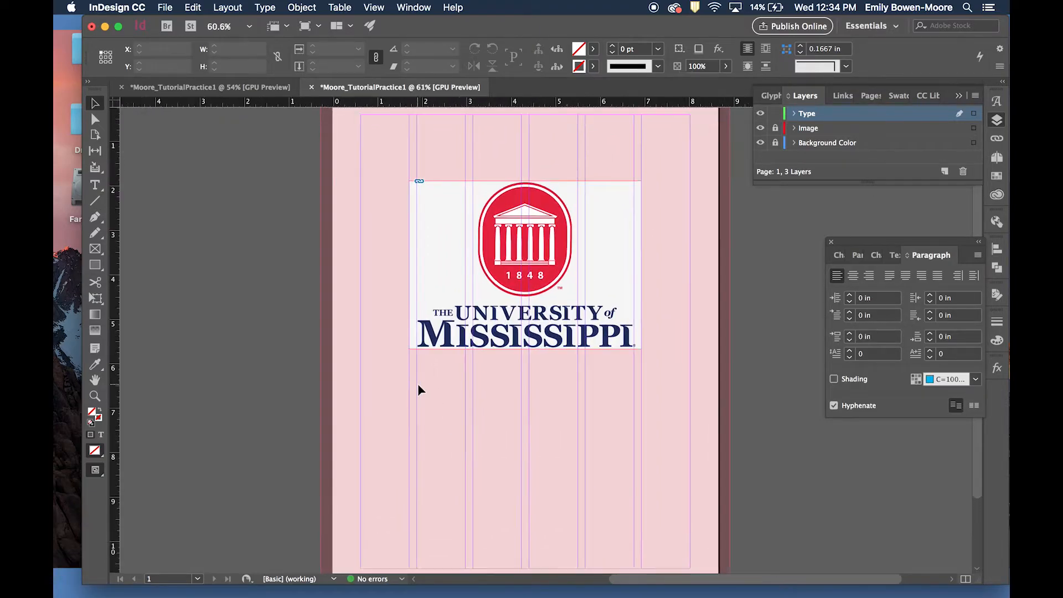
scroll(418, 384, down, 2)
scroll(418, 385, down, 3)
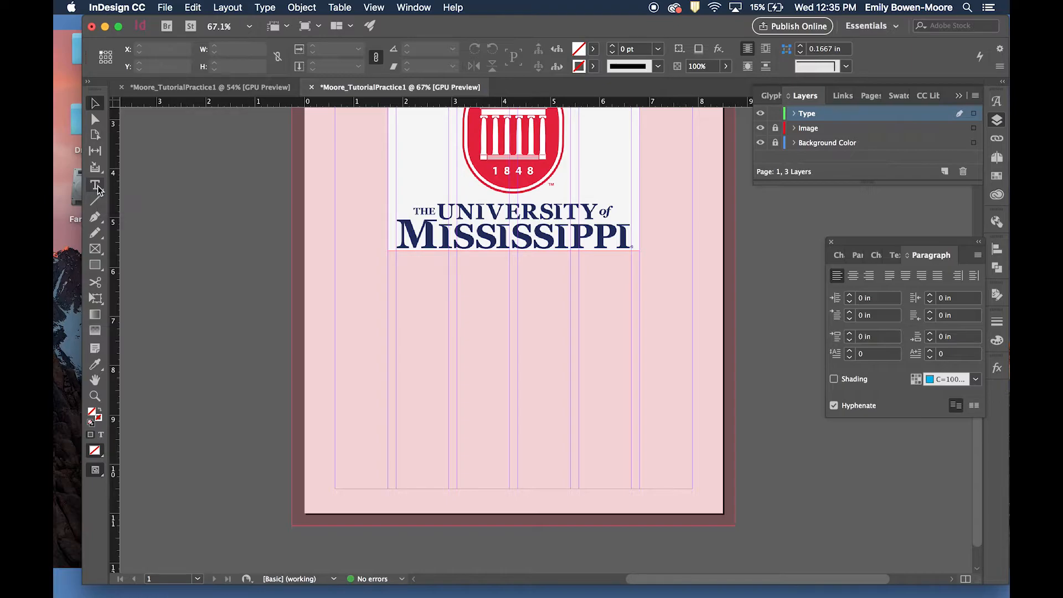
click(96, 186)
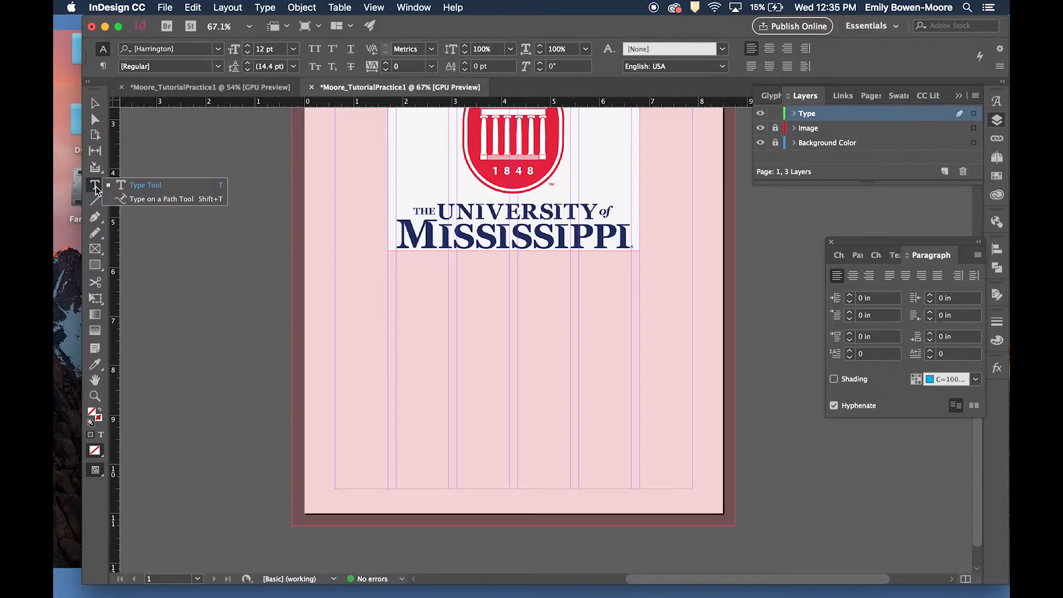
click(127, 187)
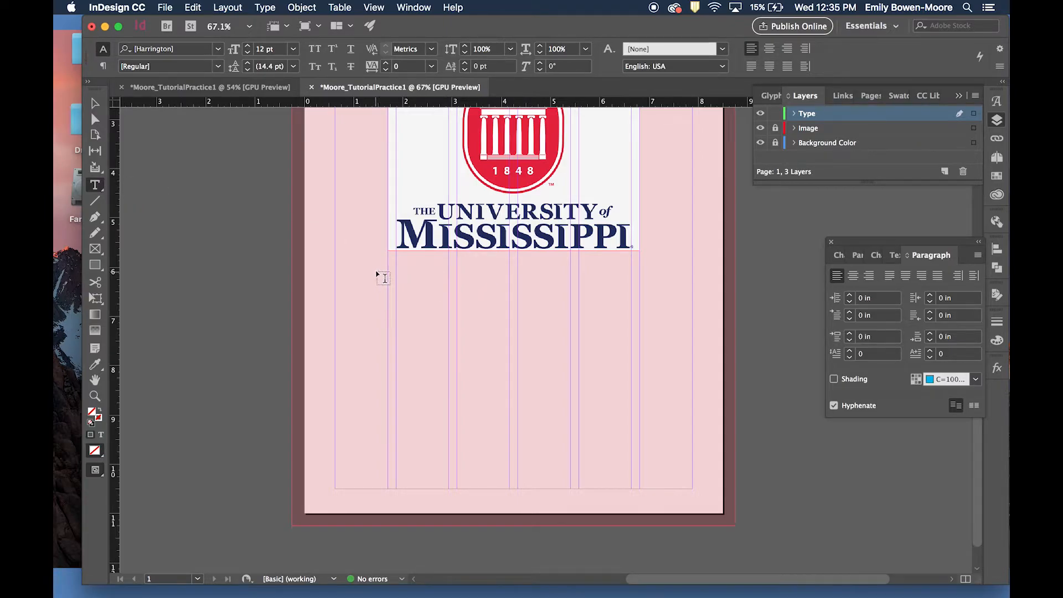
drag(377, 271, 492, 488)
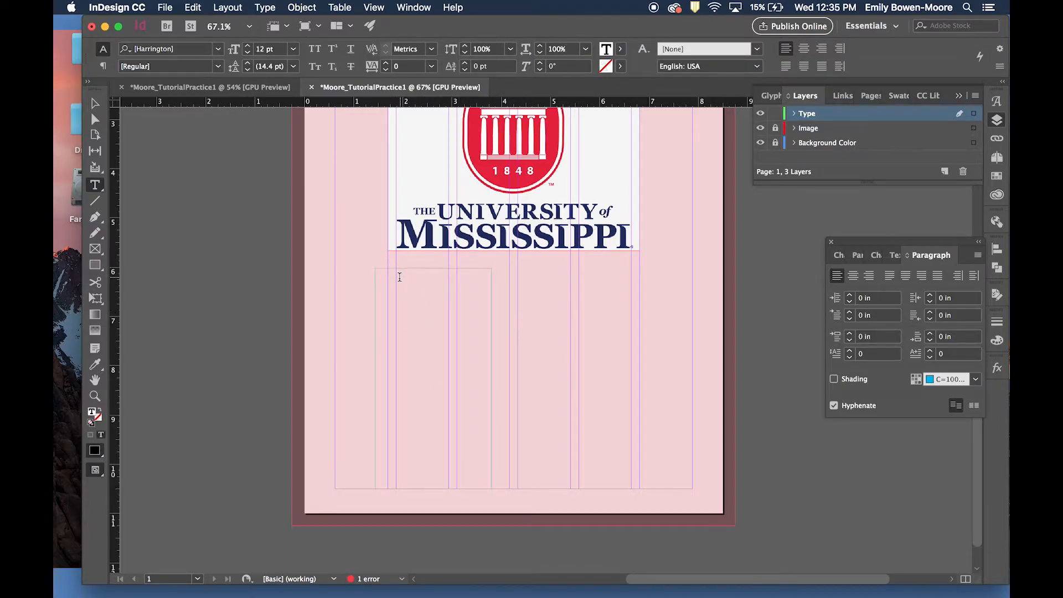
Step: Try out the text frame with a line of random characters and erase them all
text(;lkjd;lfkja;lksdjf;lakjs;lkfja;ljf)
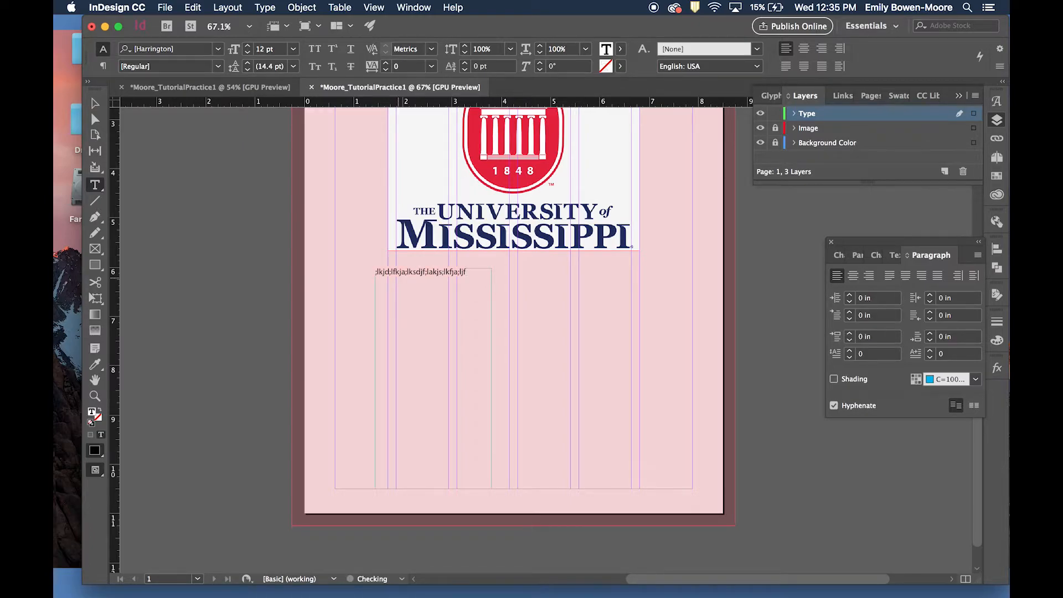
key(BackSpace)
key(BackSpace)
key(BackSpace)
key(BackSpace)
key(BackSpace)
key(BackSpace)
key(BackSpace)
key(BackSpace)
key(BackSpace)
key(BackSpace)
key(BackSpace)
key(BackSpace)
key(BackSpace)
key(BackSpace)
key(BackSpace)
key(BackSpace)
key(BackSpace)
key(BackSpace)
key(BackSpace)
key(BackSpace)
key(BackSpace)
key(BackSpace)
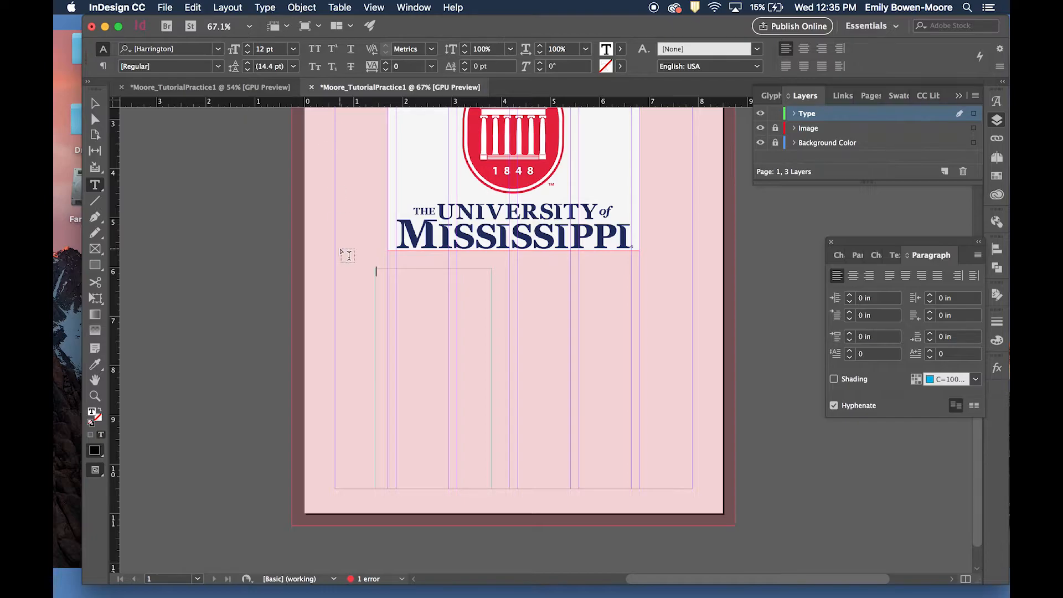
Step: Fill the text frame with placeholder text and hide the Background Color layer
click(265, 8)
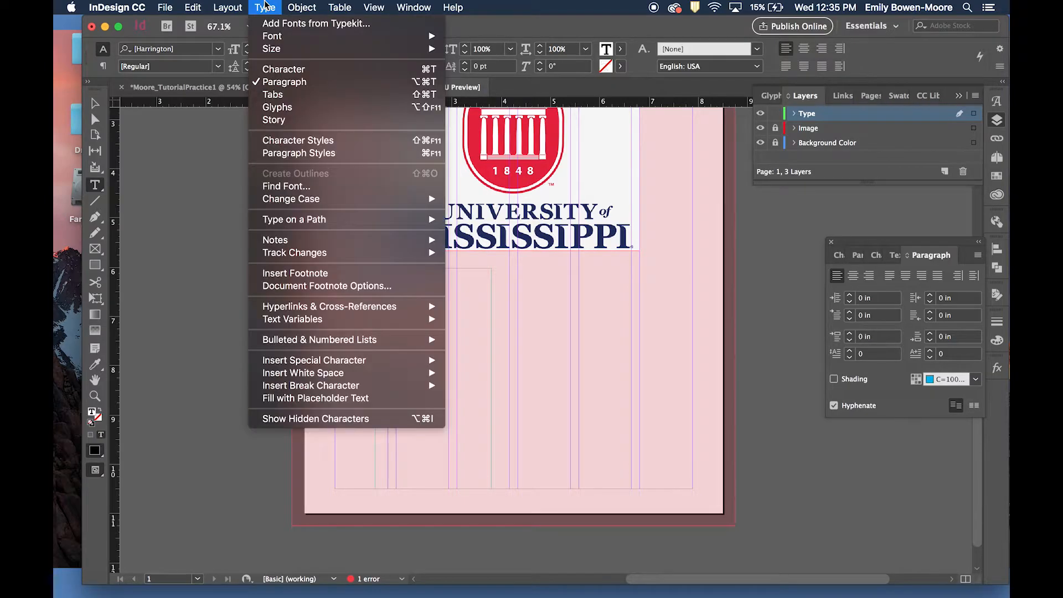
click(339, 399)
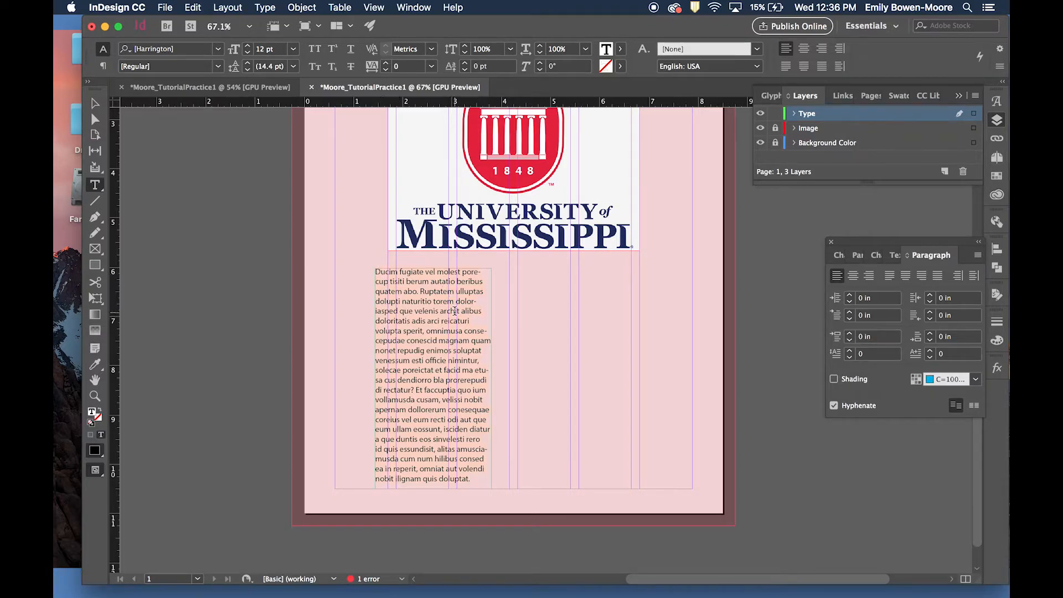
click(761, 142)
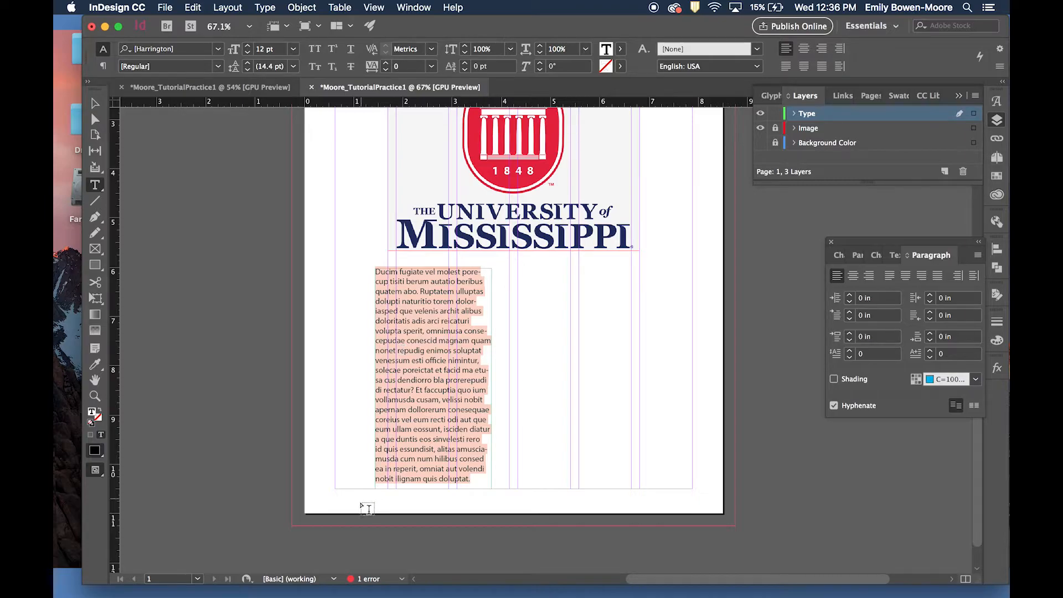
Step: Examine the document's TEXT error in the preflight report and close the report
double_click(365, 579)
click(786, 294)
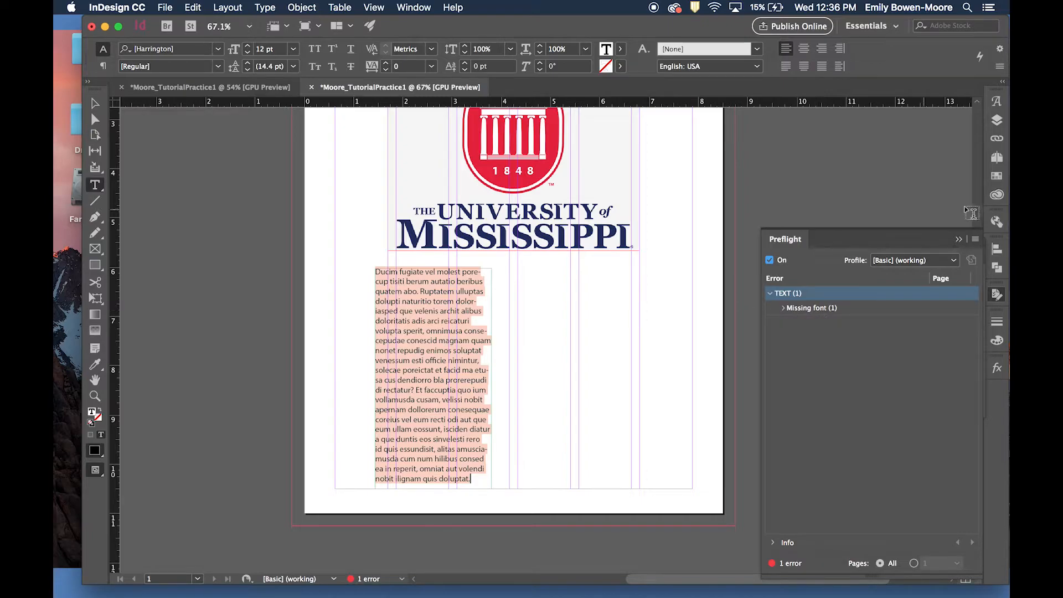
click(959, 239)
Step: Select all the placeholder text in the frame beneath the image and set its font to Georgia
double_click(441, 360)
key(super+a)
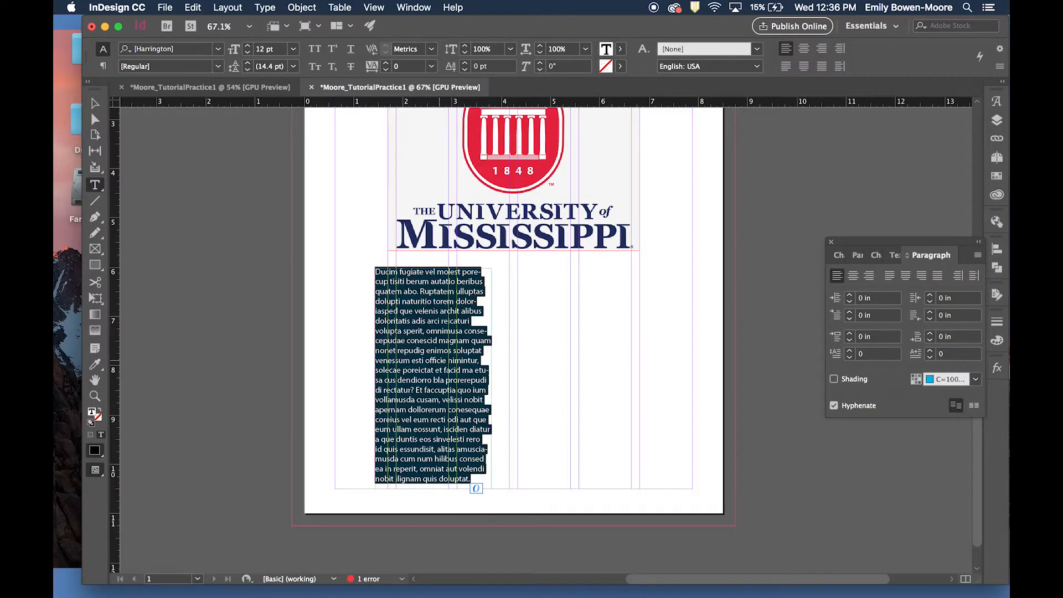
click(218, 49)
scroll(196, 140, up, 10)
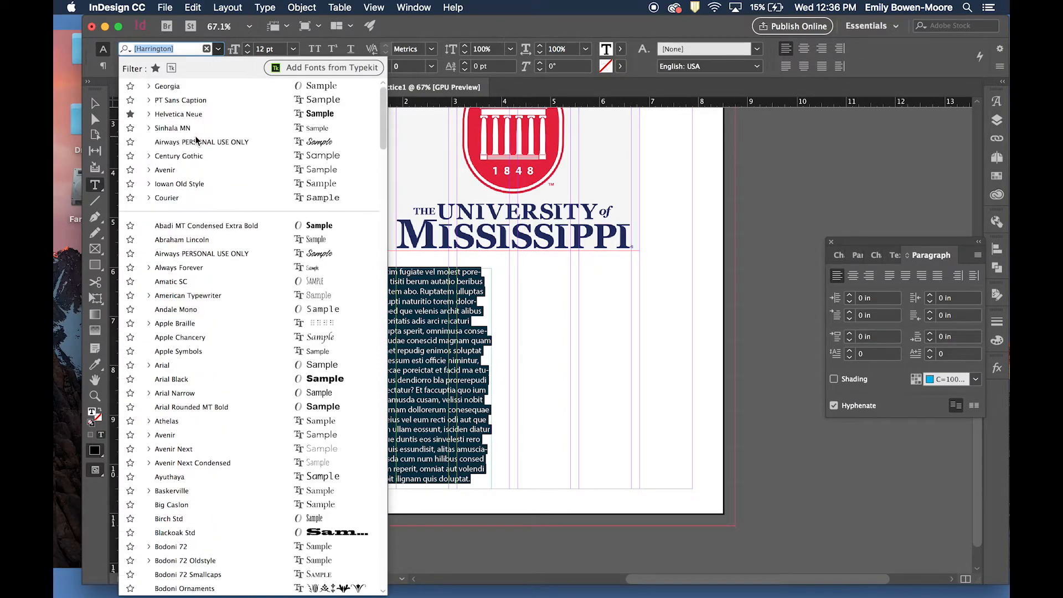
click(177, 87)
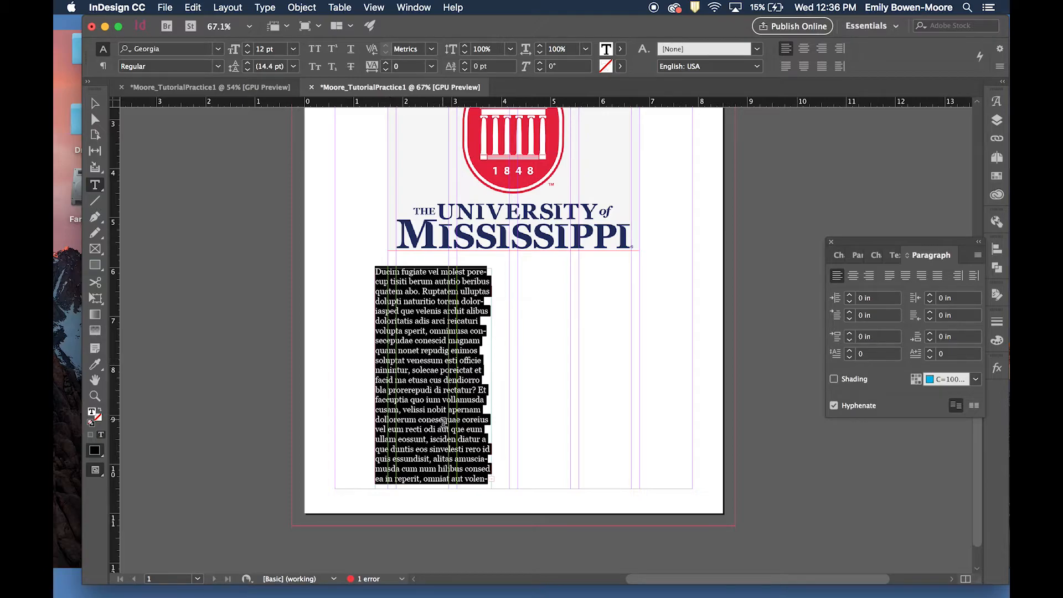
click(342, 323)
key(v)
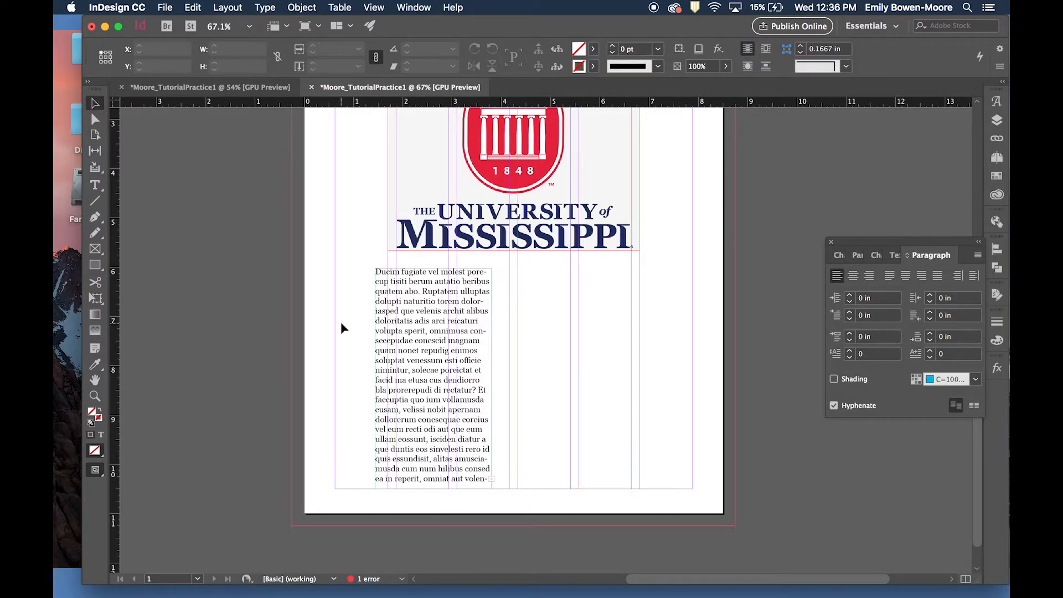
Step: Select the text frame, examine the Overset text entry in the preflight report and close the report
click(459, 322)
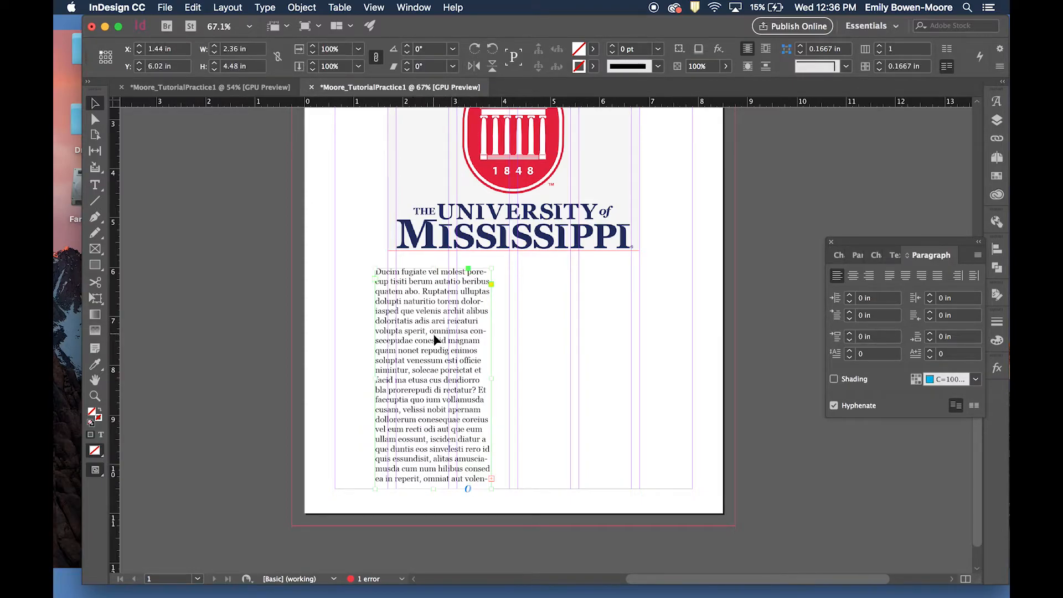
scroll(492, 476, up, 3)
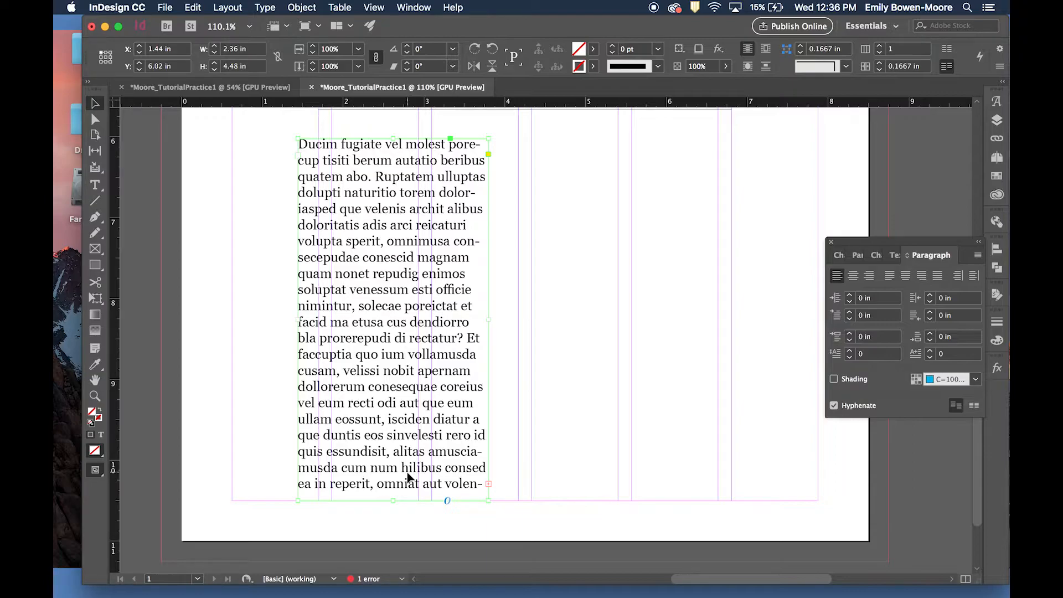
double_click(367, 579)
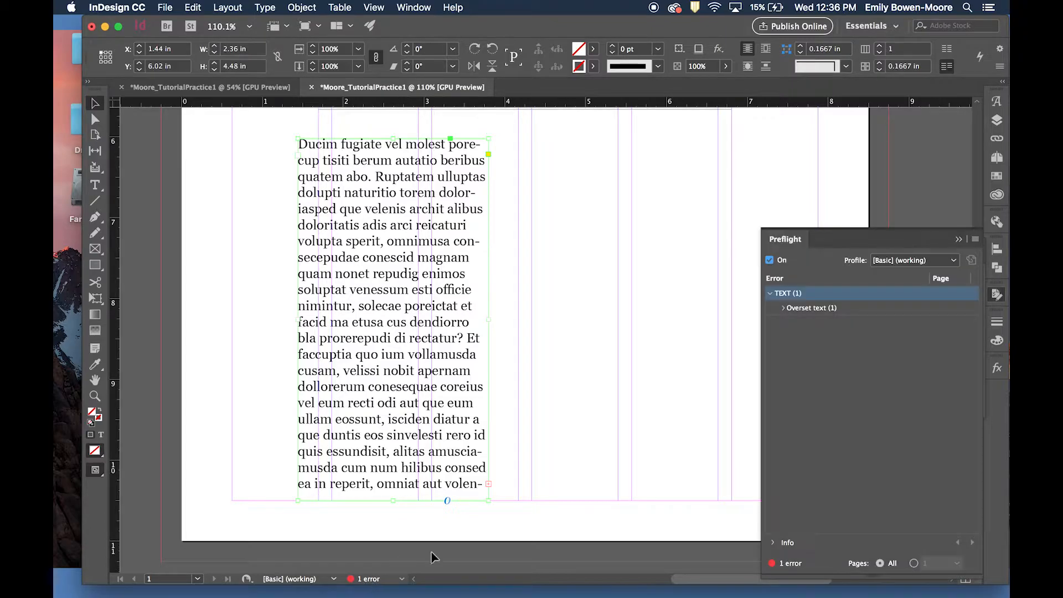
click(824, 309)
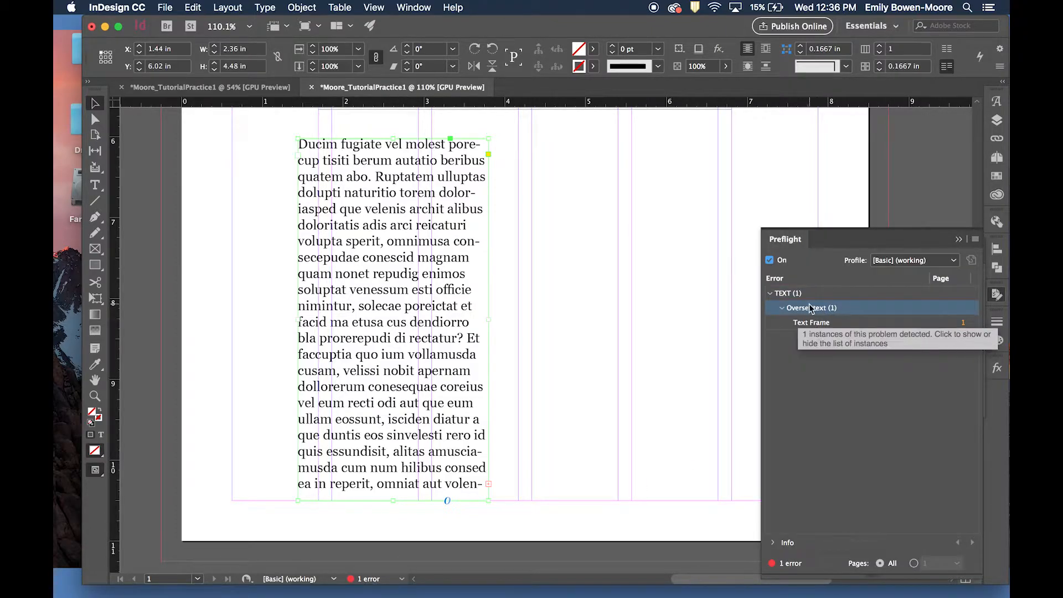
click(959, 239)
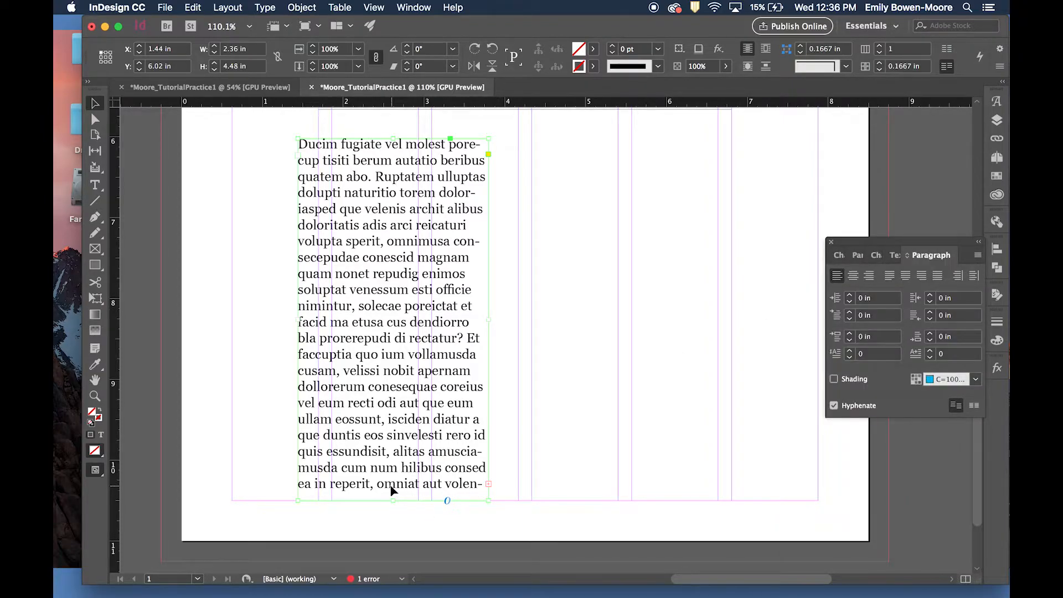
Step: Lengthen the text frame to about 4.58 in tall and shorten it again to about 4.29 in
drag(393, 500, 393, 509)
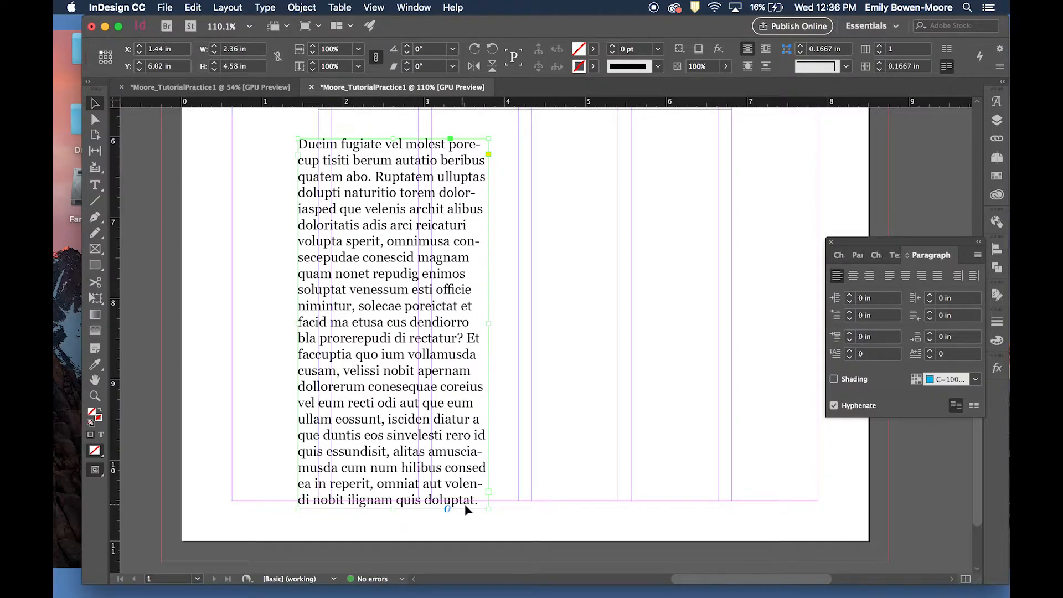
drag(390, 509, 390, 484)
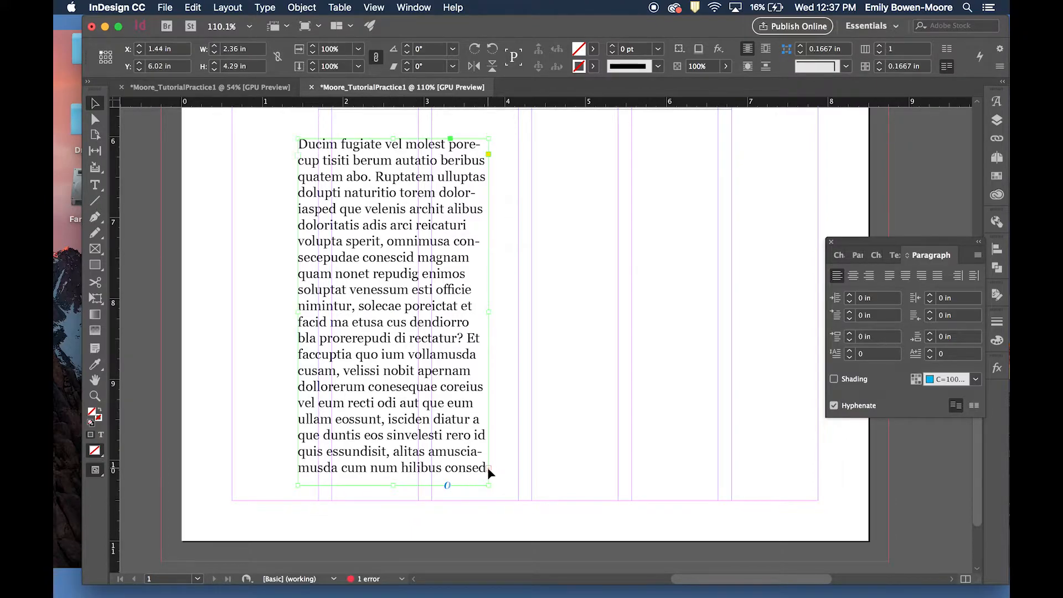
Step: Try threading the overset text into a second frame beside the first, about 2.42 in wide and 0.76 in tall, and undo it
scroll(487, 467, up, 3)
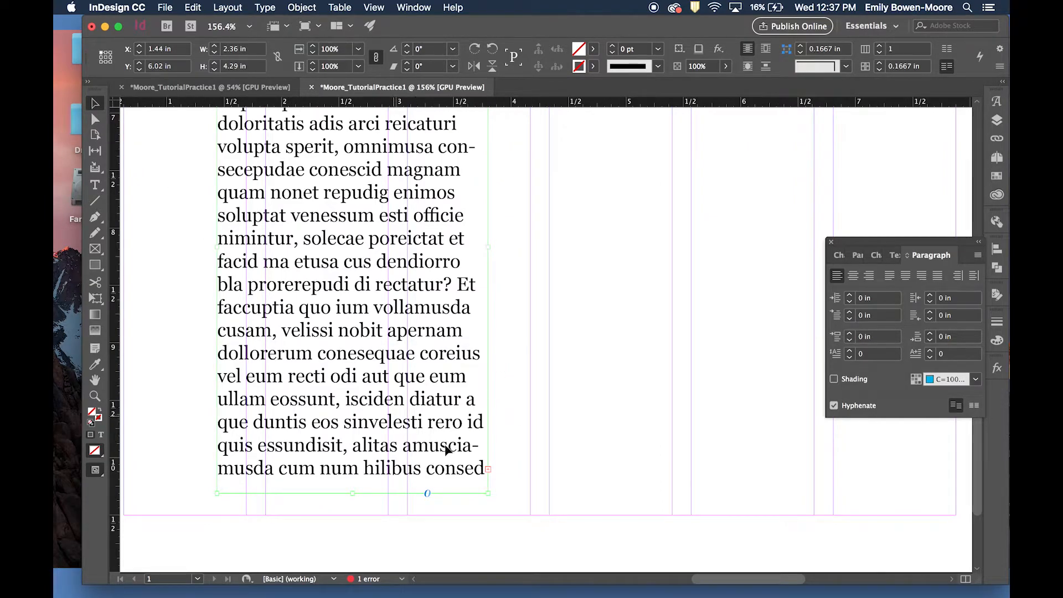
click(489, 470)
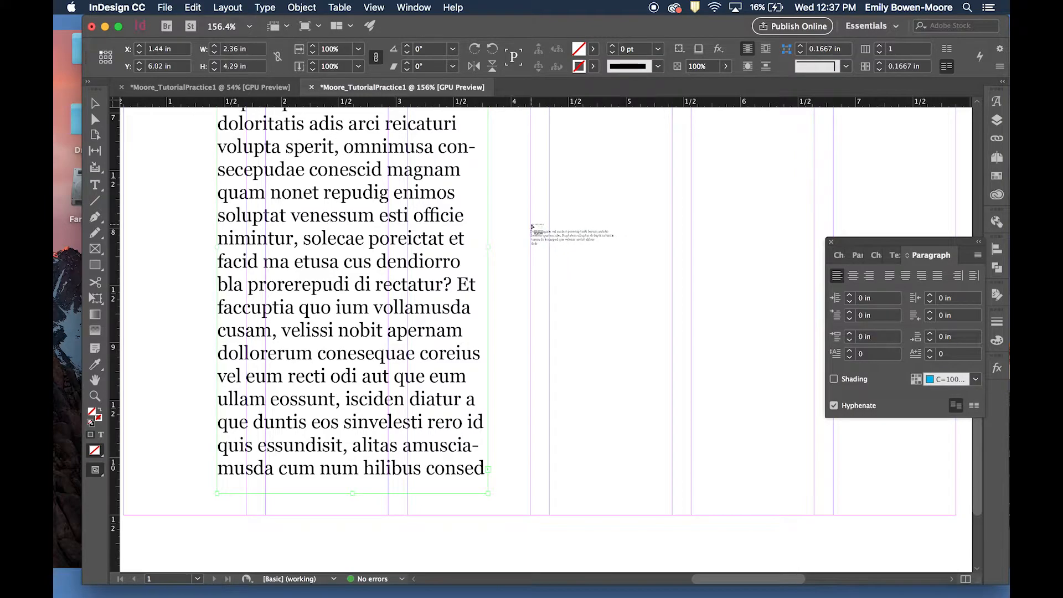
scroll(540, 233, up, 10)
scroll(534, 230, down, 5)
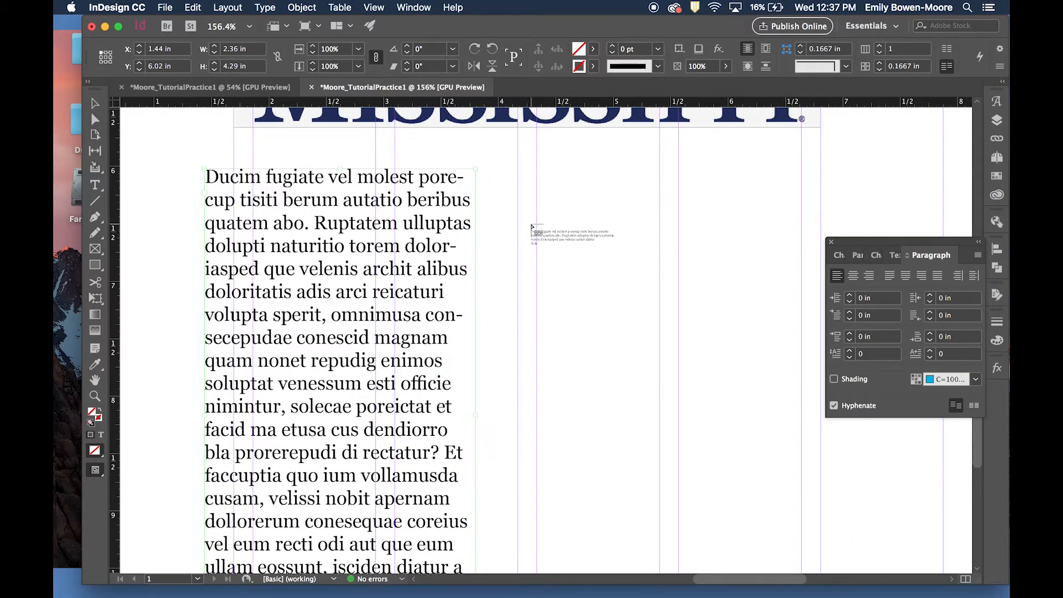
drag(517, 169, 795, 257)
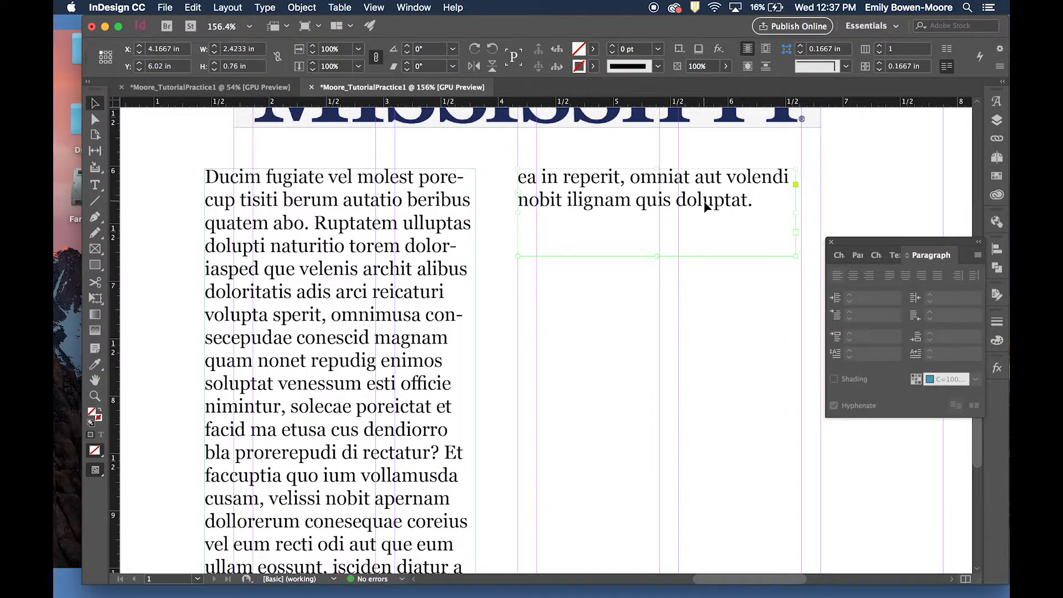
key(super+z)
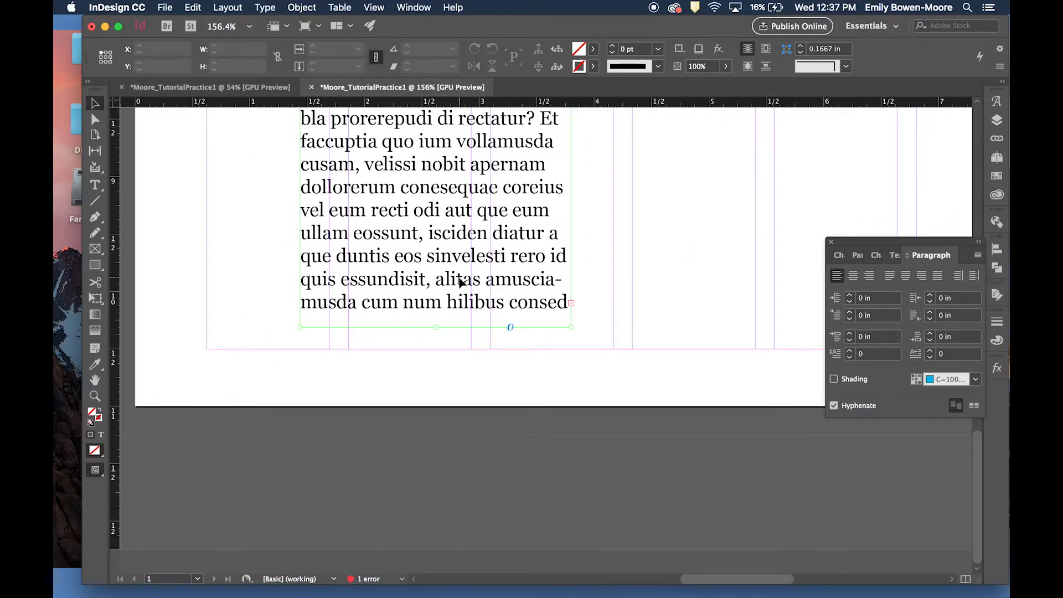
Step: Extend the text frame to about 4.62 in tall and nudge it slightly up and to the right
click(438, 325)
drag(436, 327, 434, 363)
scroll(421, 343, up, 10)
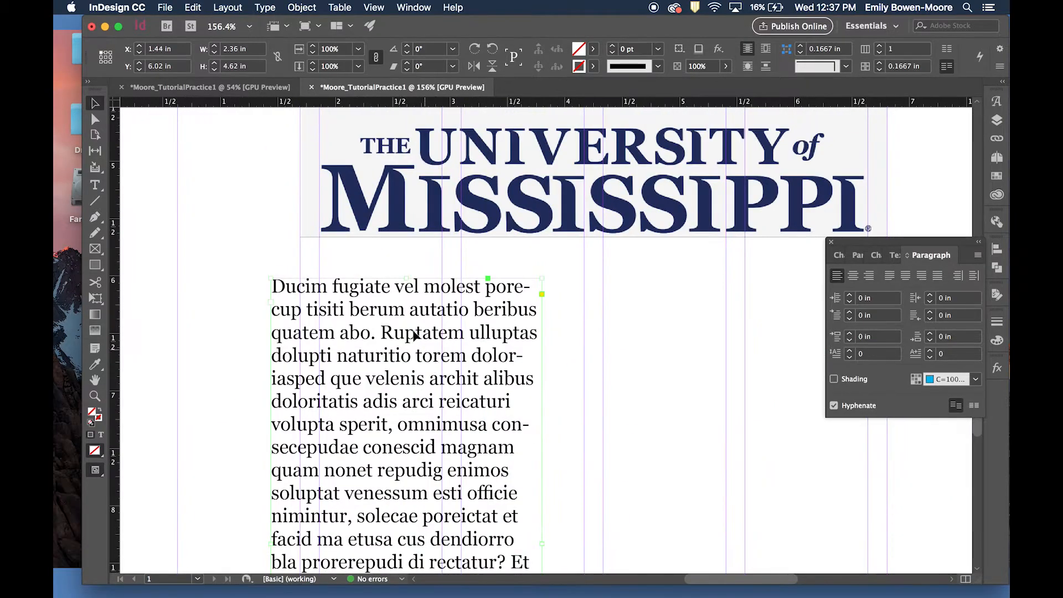
drag(372, 309, 373, 304)
scroll(373, 304, down, 10)
scroll(373, 305, left, 2)
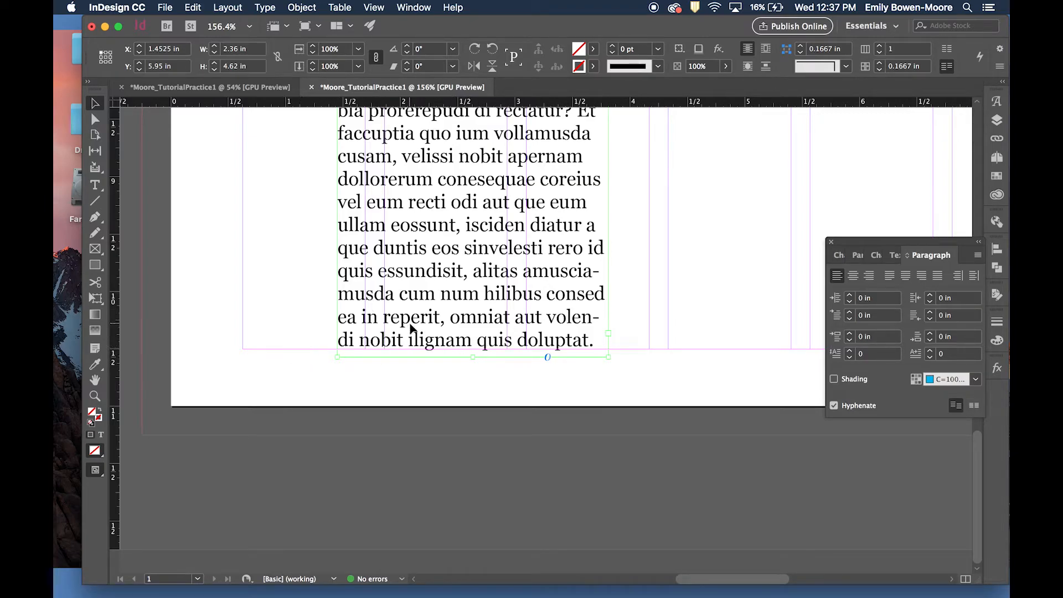
key(Down)
key(Down)
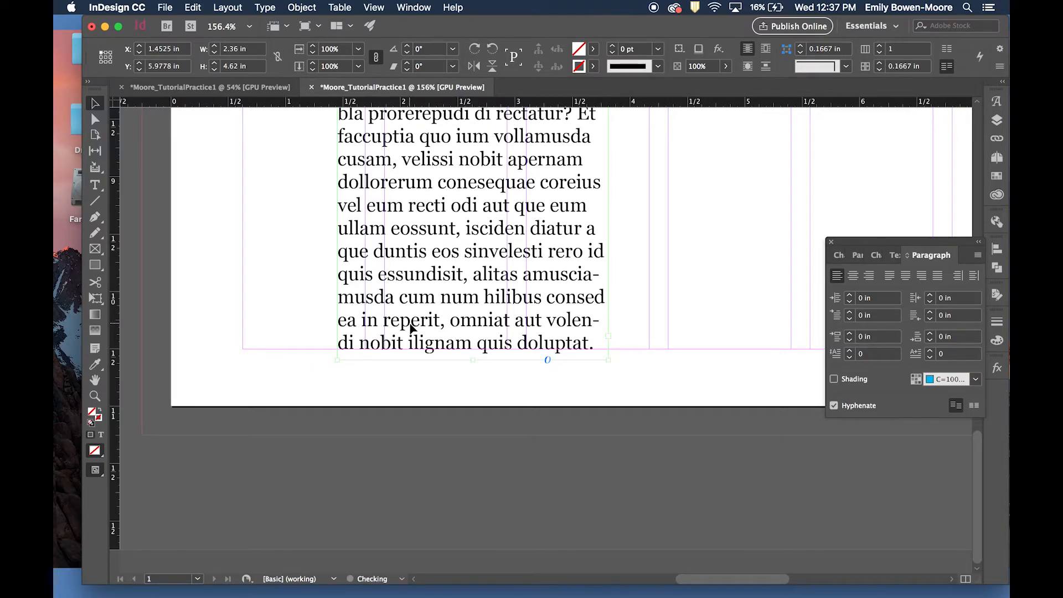
key(Right)
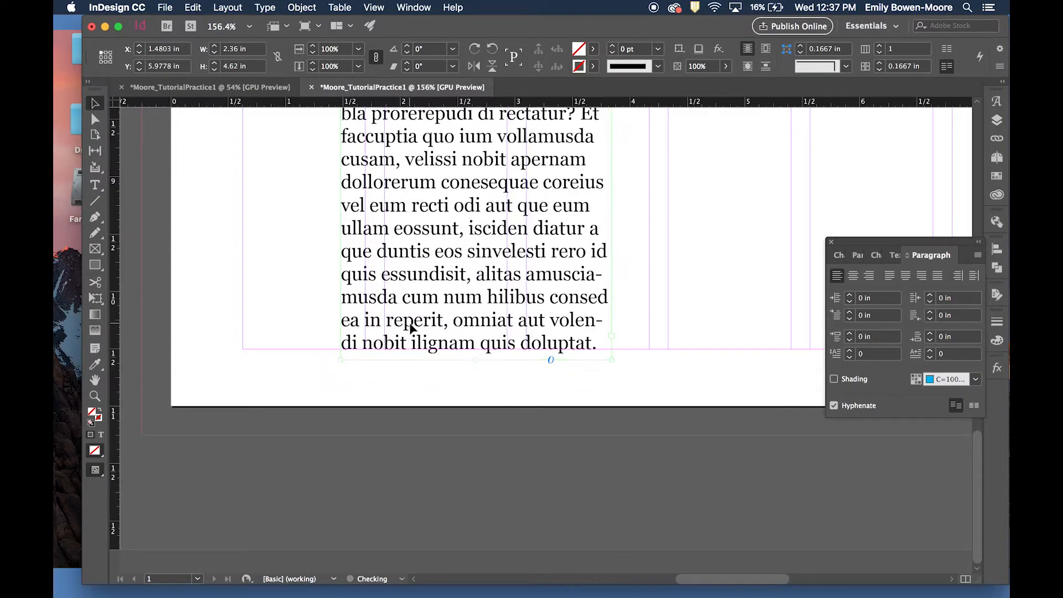
key(Up)
click(278, 343)
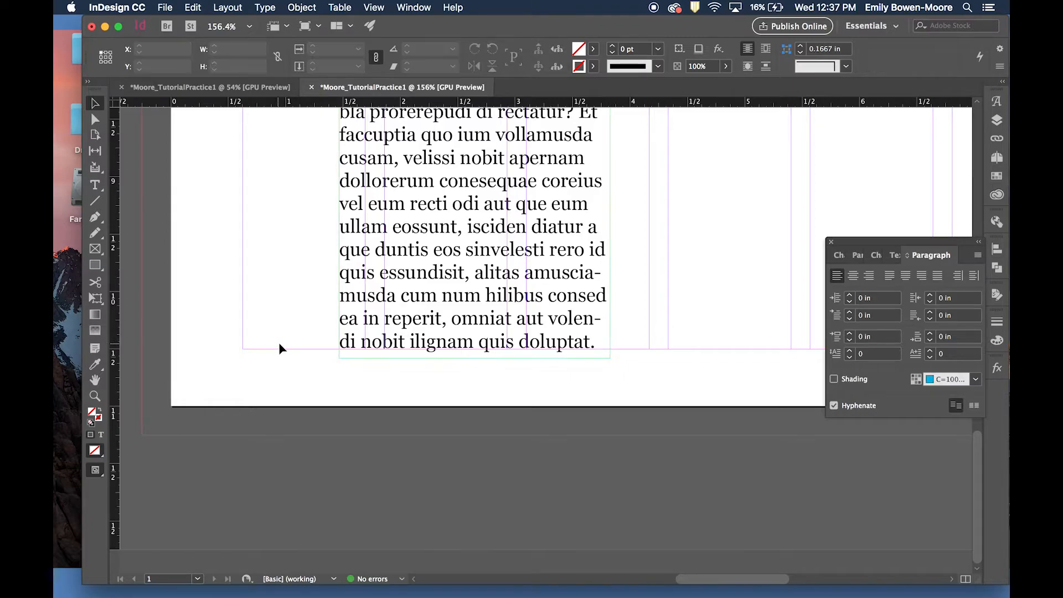
Step: Select all the text in the frame and view the font styles available for Georgia
scroll(278, 342, up, 5)
scroll(349, 369, up, 5)
scroll(354, 374, right, 2)
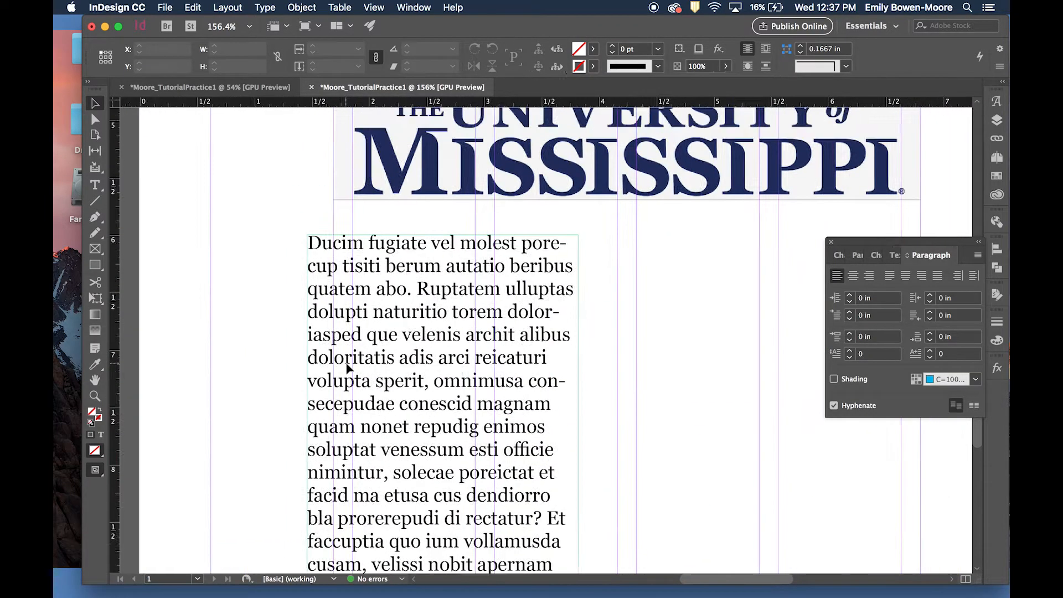
scroll(365, 379, down, 6)
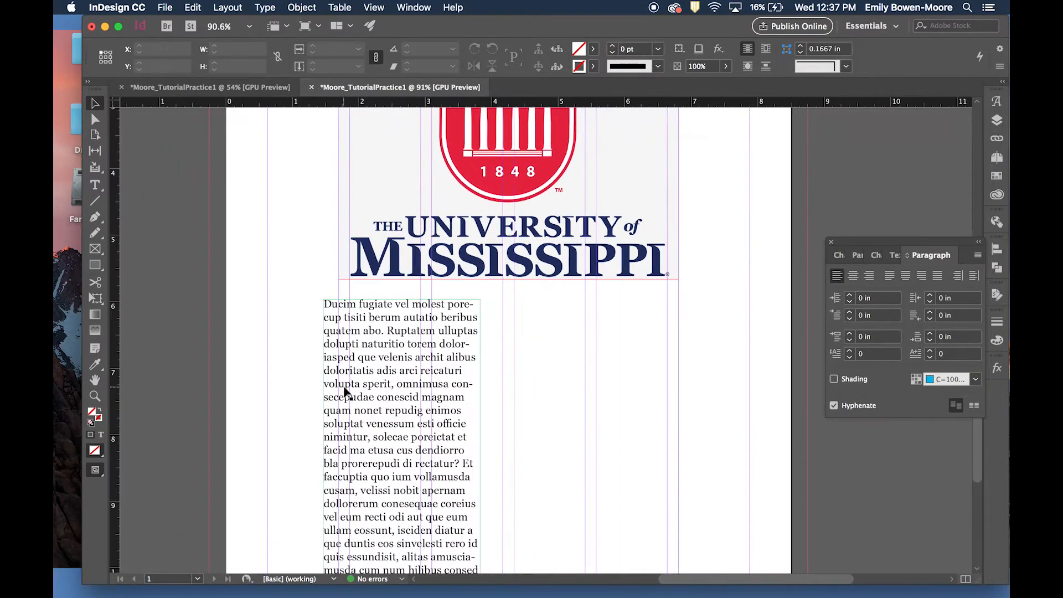
scroll(346, 393, down, 1)
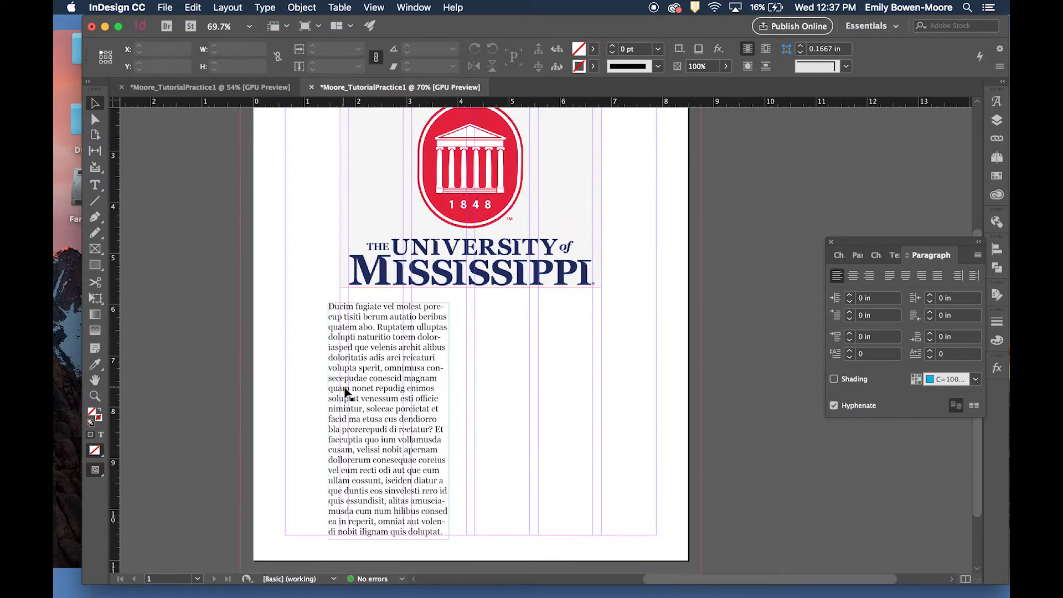
click(372, 398)
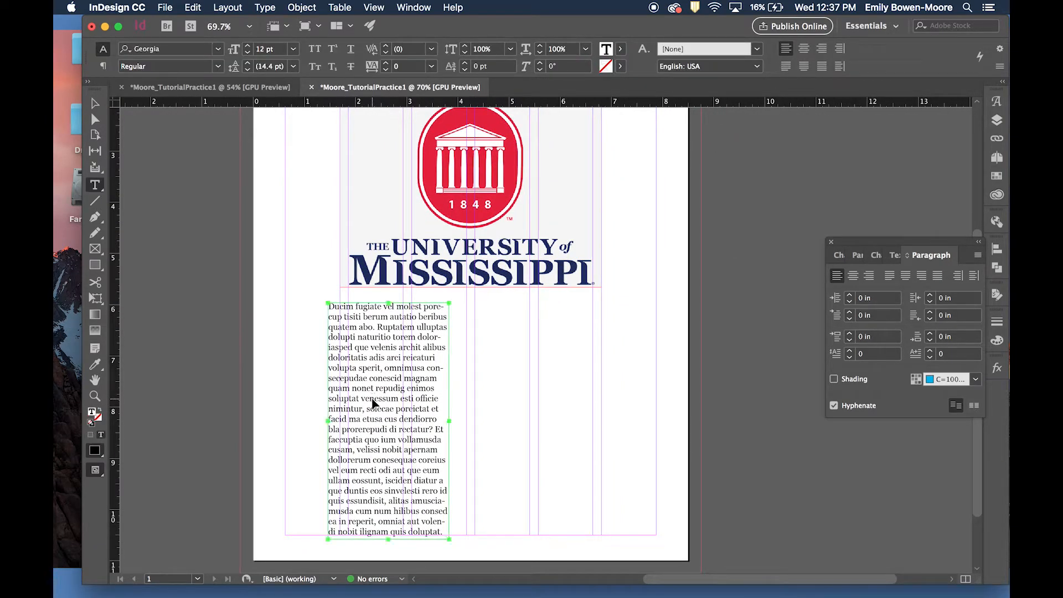
key(super+a)
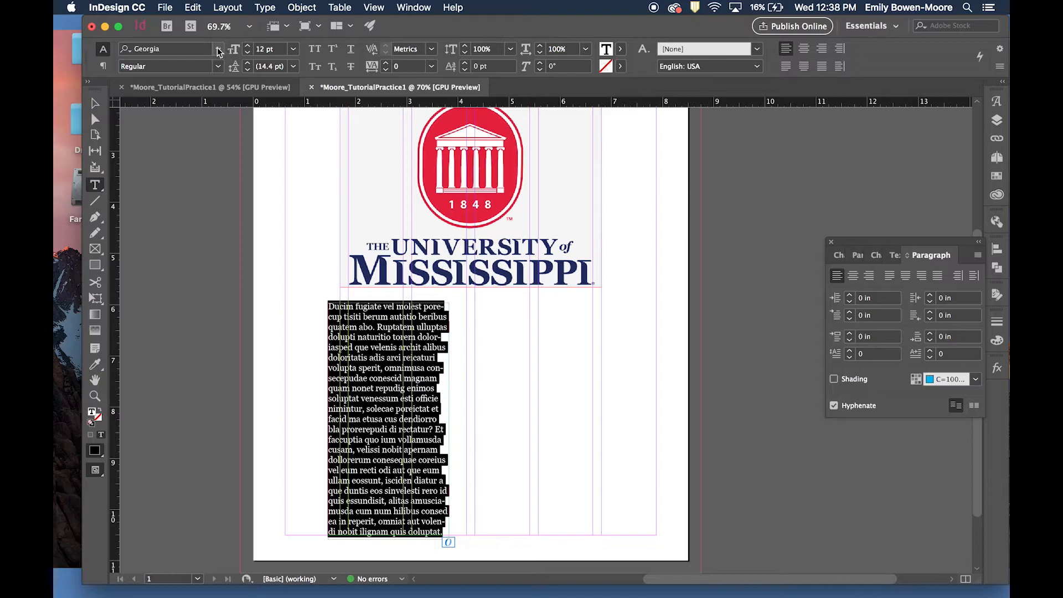
click(215, 68)
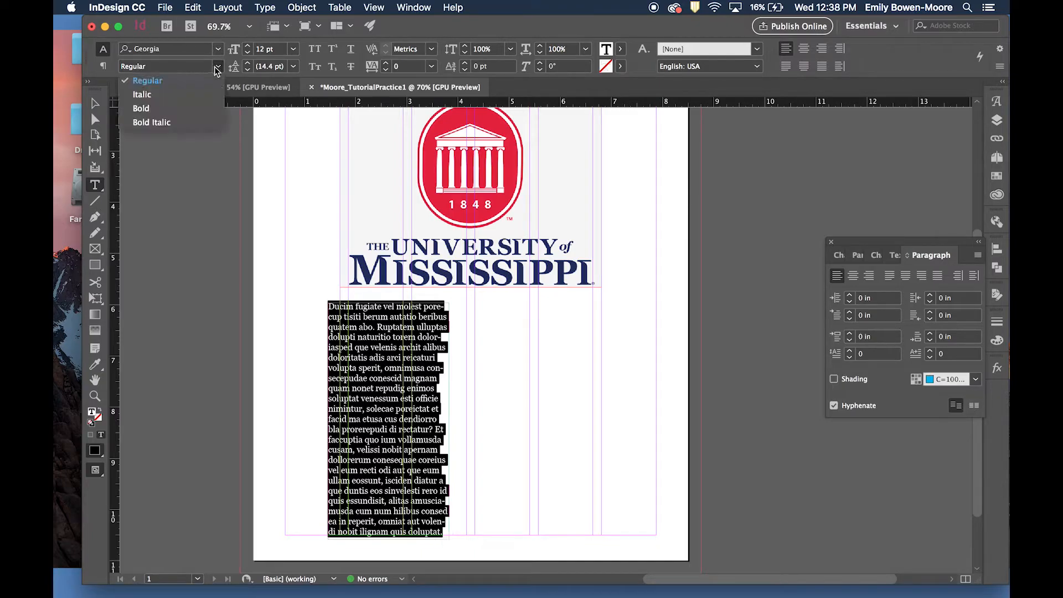
click(221, 67)
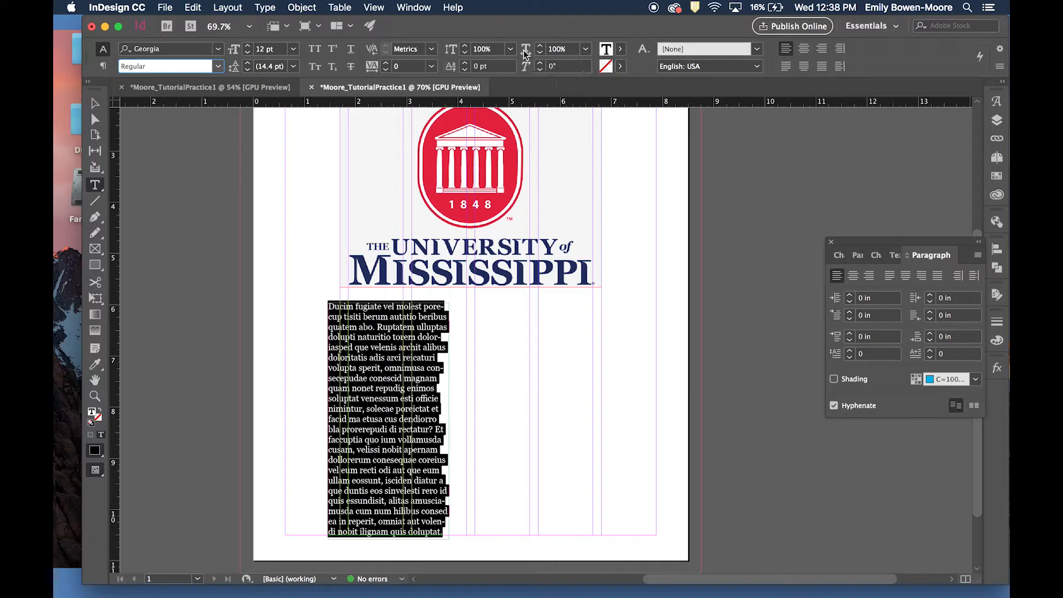
Step: Try looser and tighter tracking on the selected text, including 30 and -20, and return it to 0
click(386, 63)
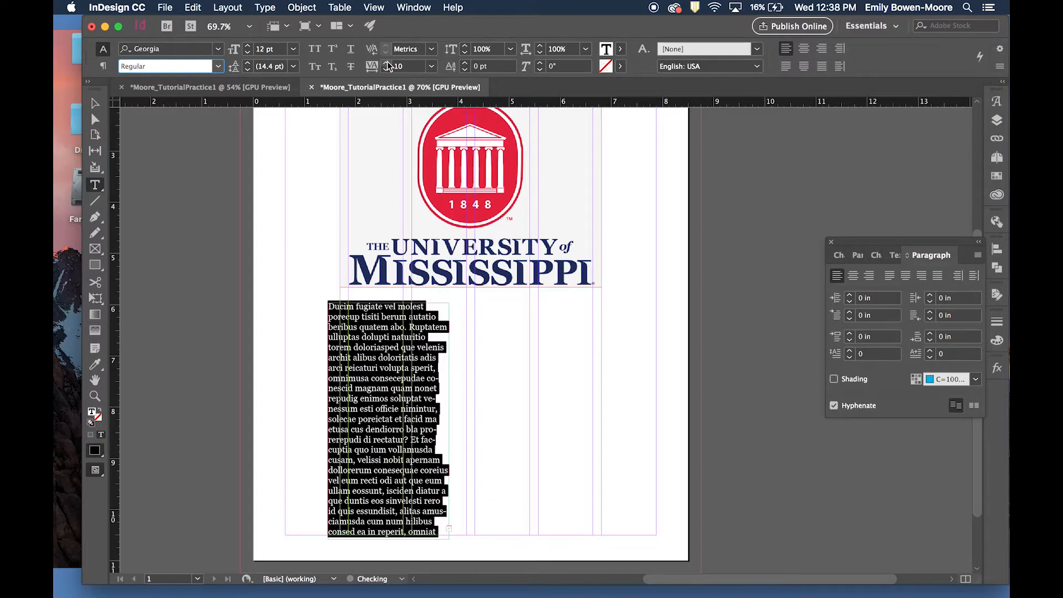
click(387, 67)
click(387, 68)
click(387, 68)
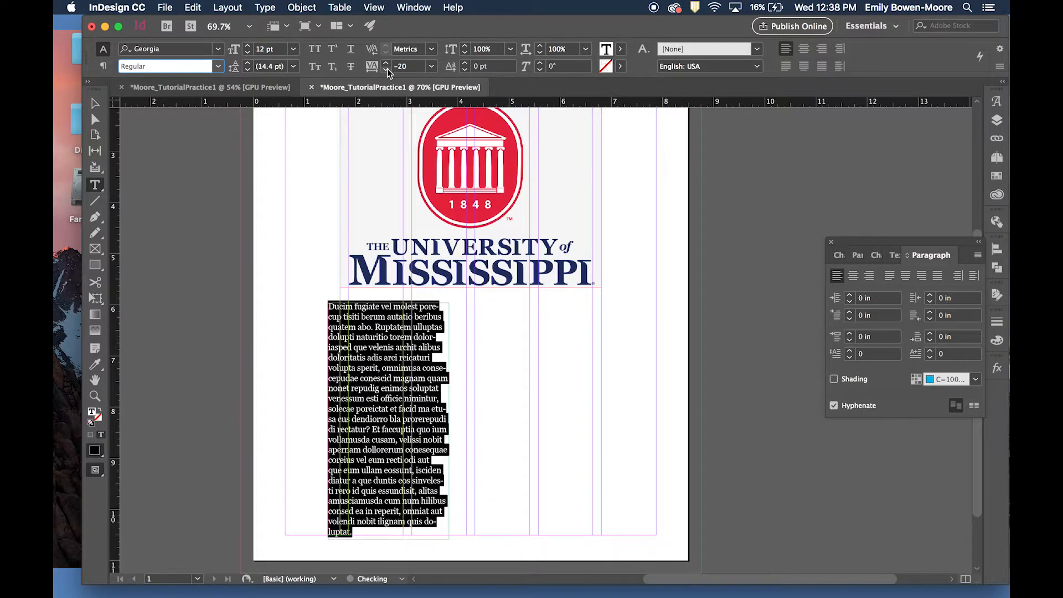
click(387, 63)
click(386, 63)
click(386, 63)
click(386, 63)
click(386, 63)
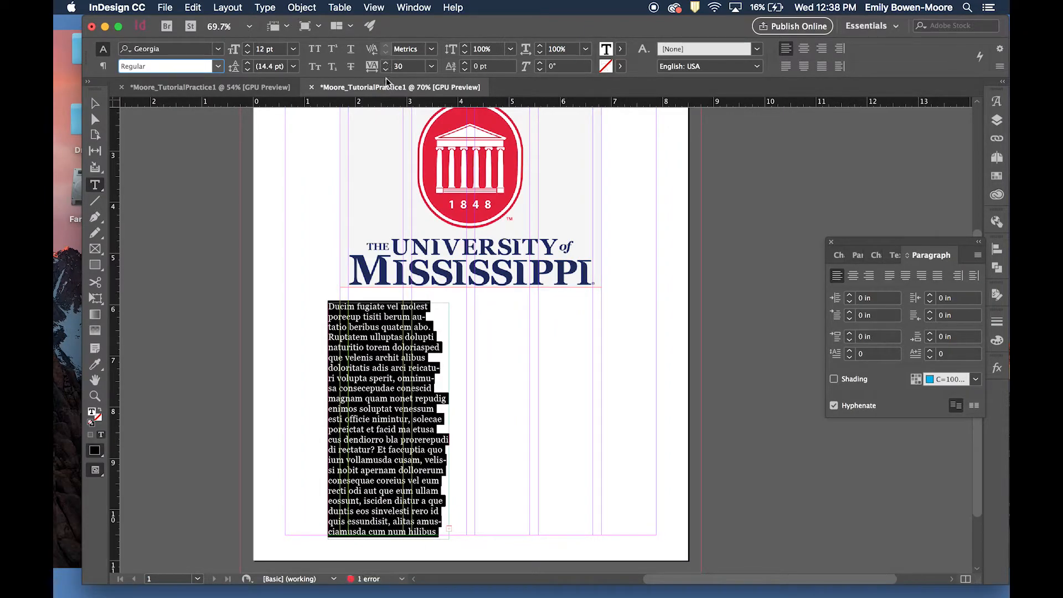
click(386, 70)
click(386, 70)
click(386, 70)
click(387, 70)
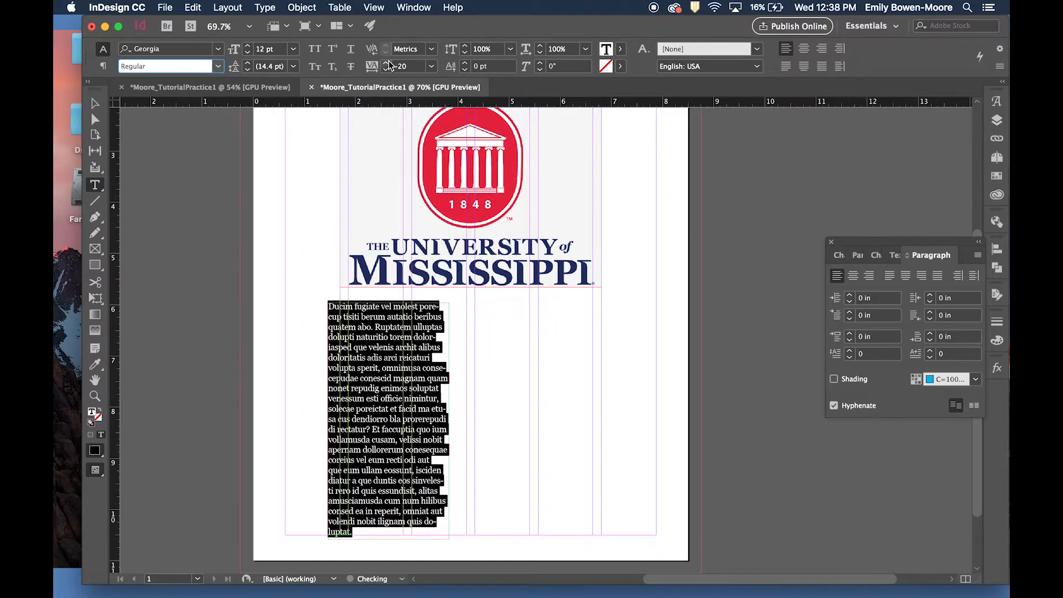
click(386, 63)
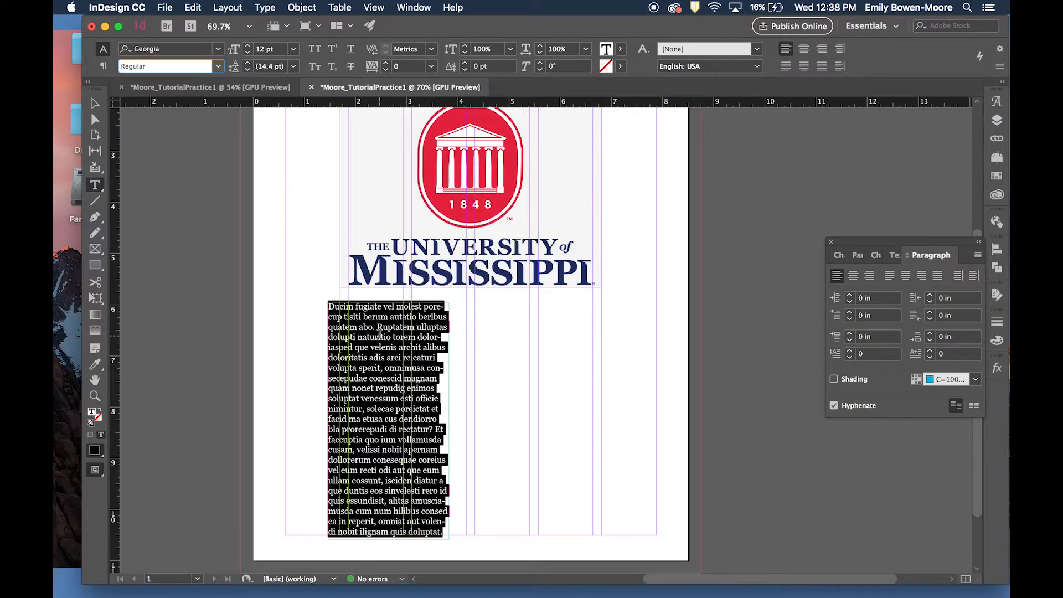
Step: Set the selected text's font size to 11 pt and its leading to 15 pt
click(247, 53)
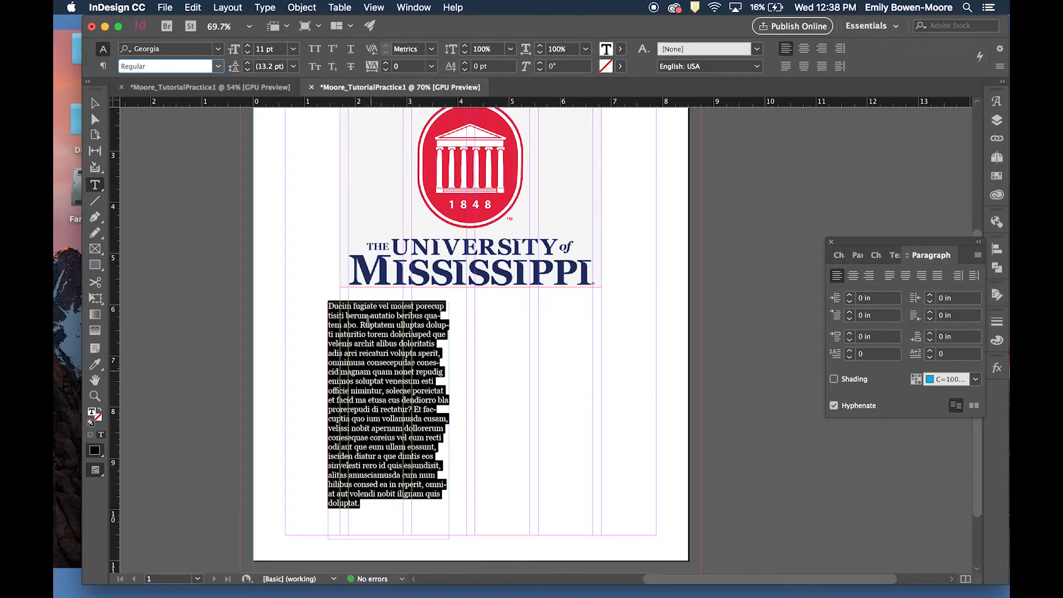
click(248, 63)
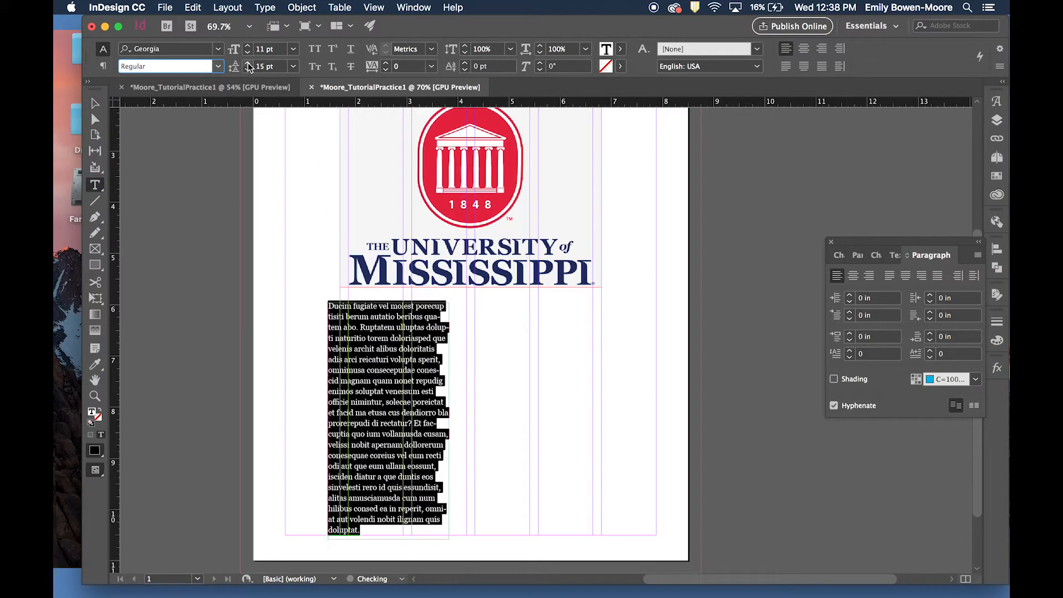
Step: Break the text near its end so that "quis doluptat." starts on its own line
click(425, 516)
key(Return)
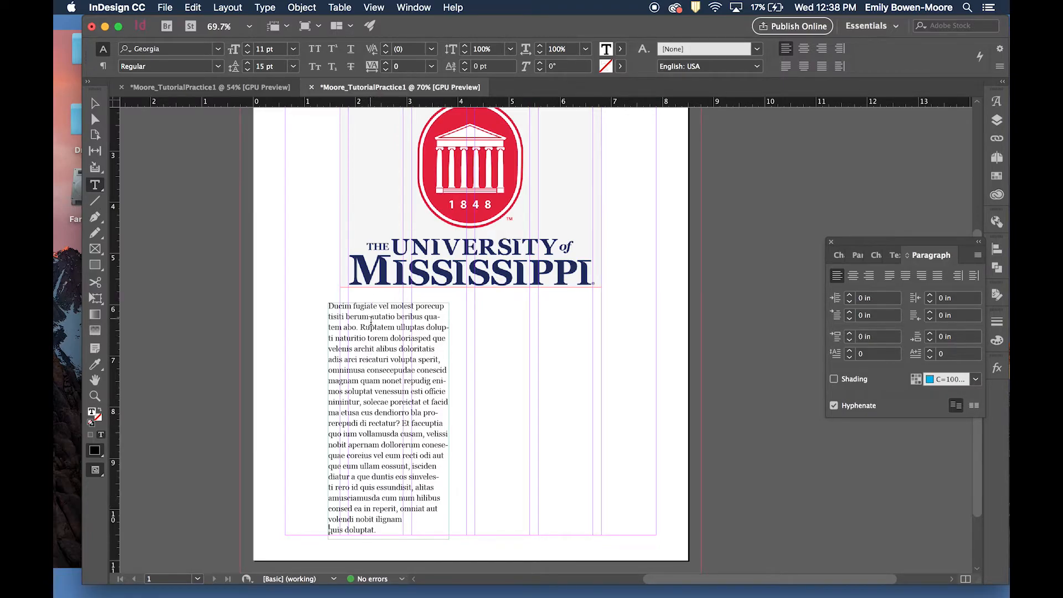
Step: Select all the text in the frame and float the Paragraph settings on the page beside it
click(381, 443)
key(super+a)
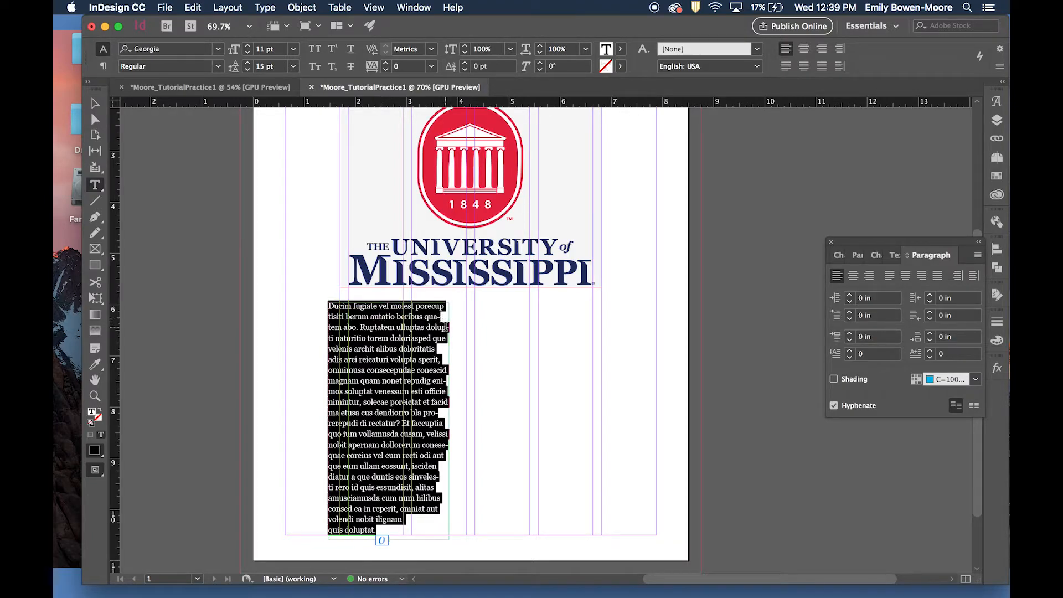
drag(944, 257, 597, 331)
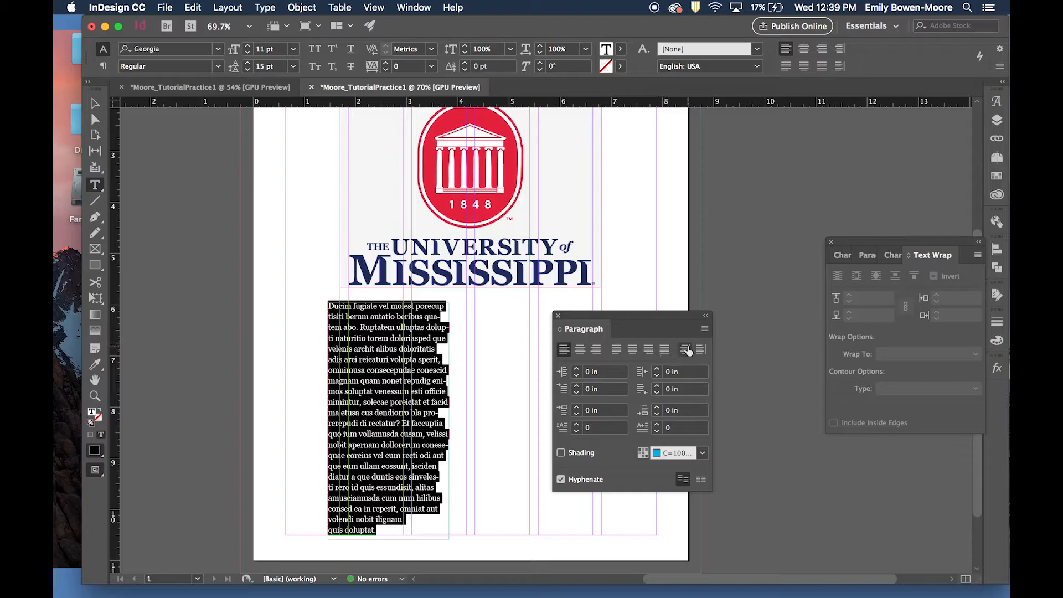
Step: Try right, centre and justified alignment on the selected text, and return it to left alignment
click(599, 353)
click(580, 350)
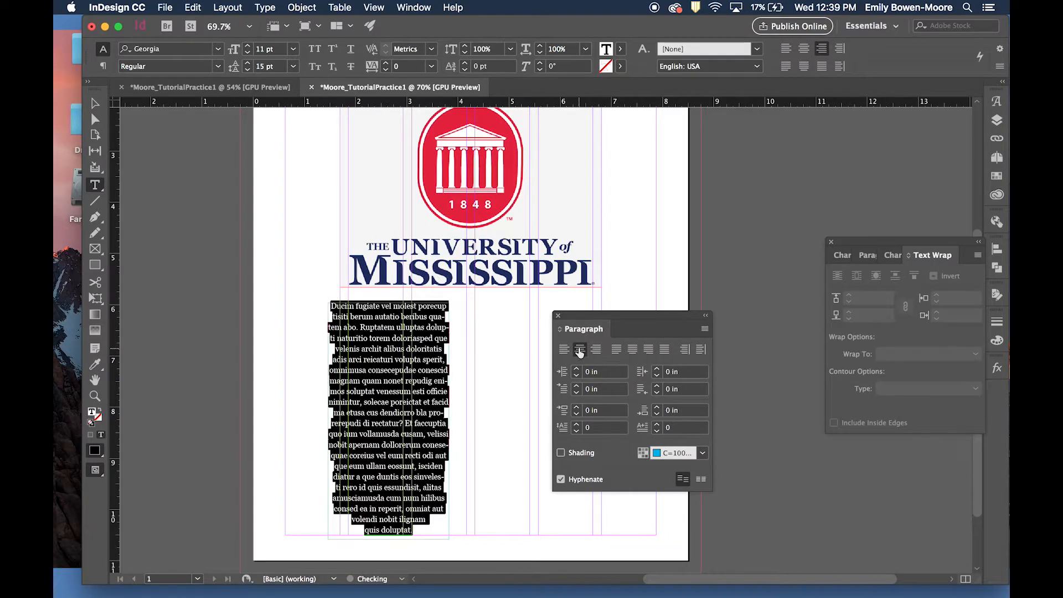
click(564, 350)
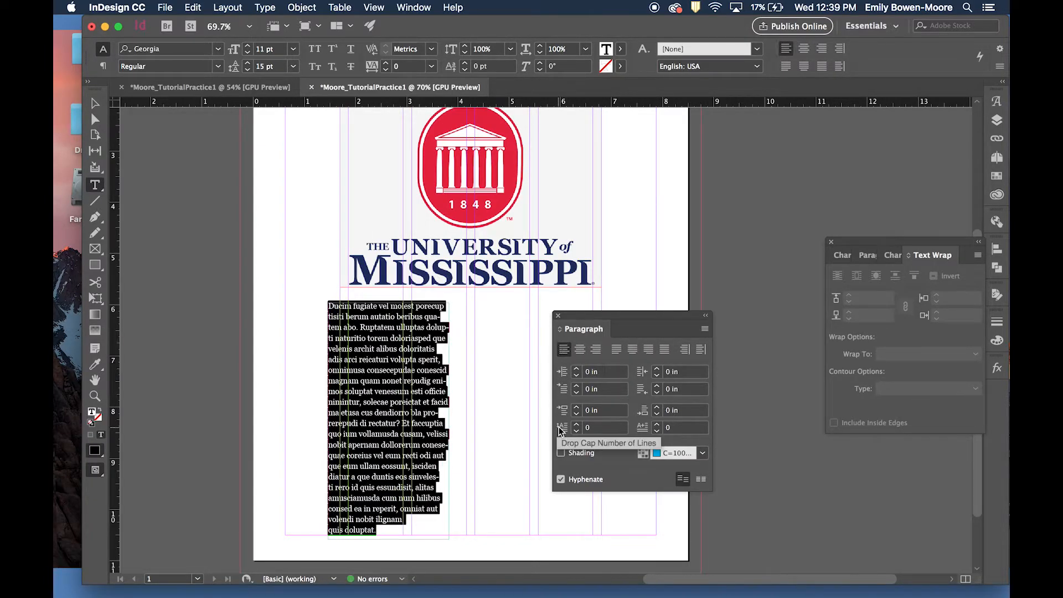
click(633, 349)
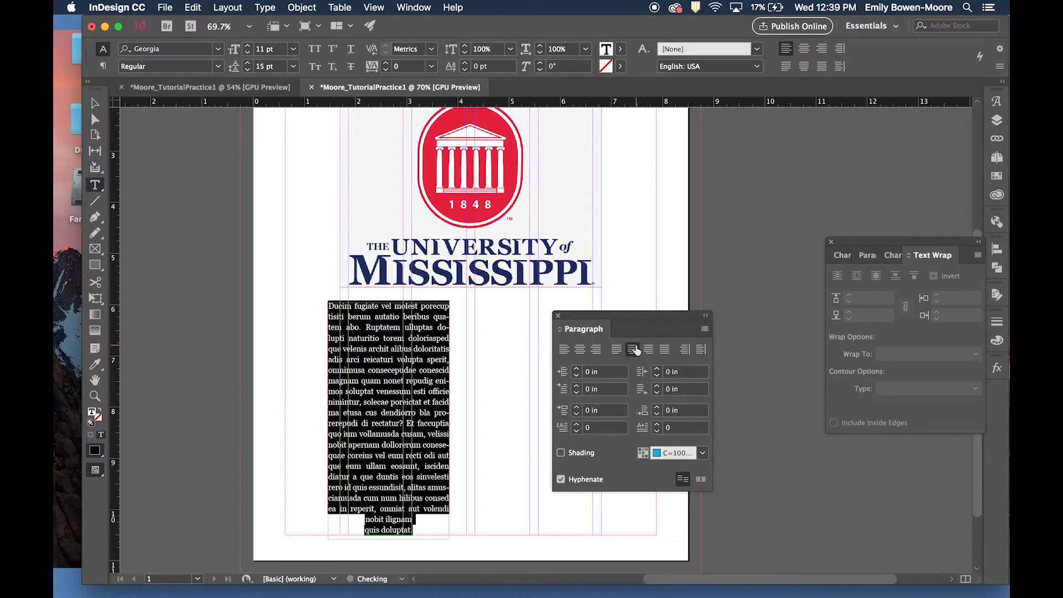
click(563, 349)
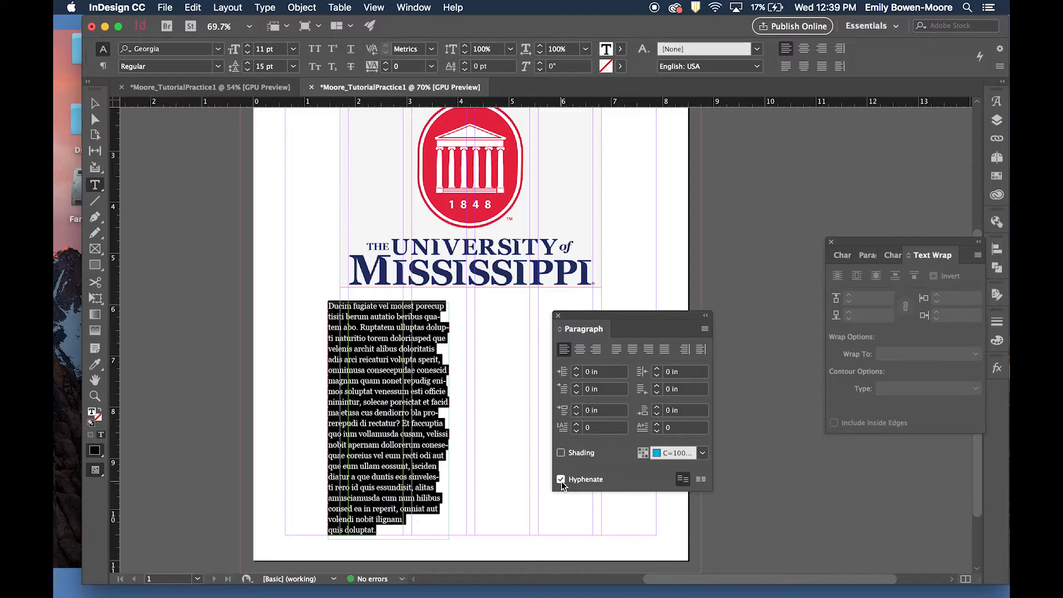
Step: Reselect all the text in the frame and turn off hyphenation
click(477, 324)
click(430, 317)
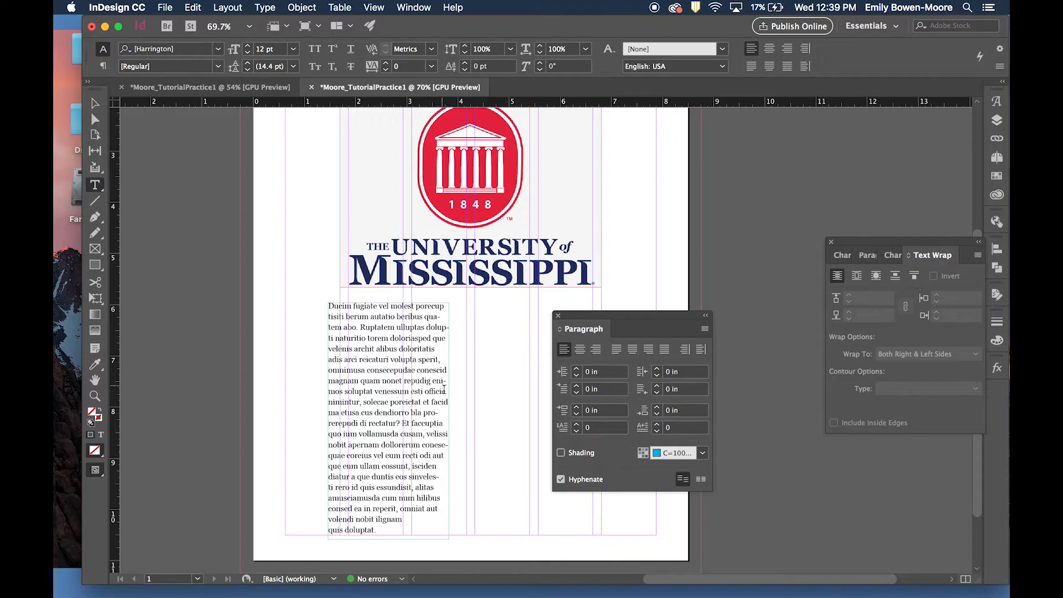
super+click(390, 372)
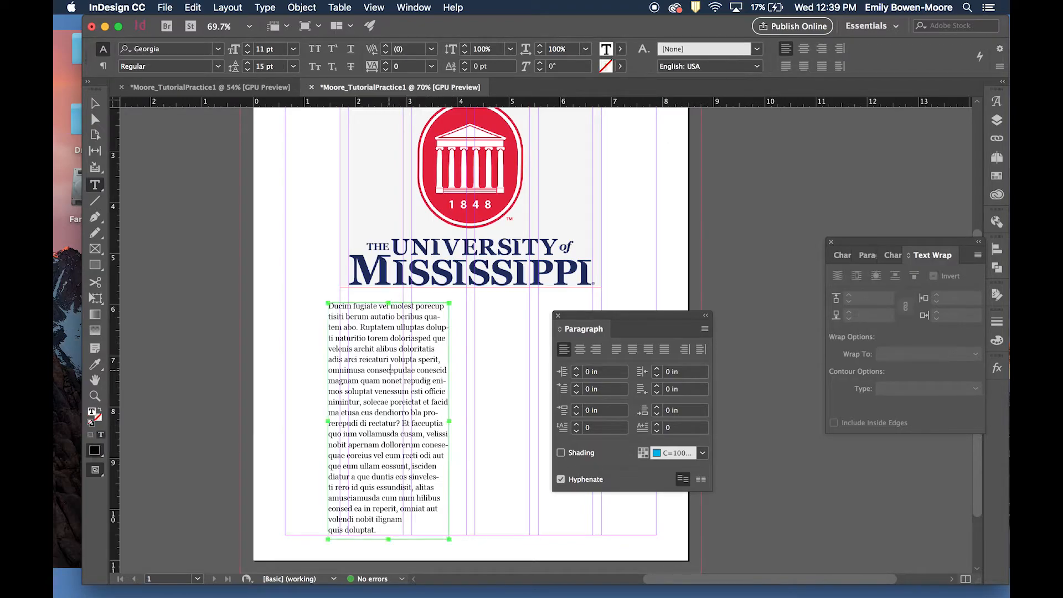
key(super+a)
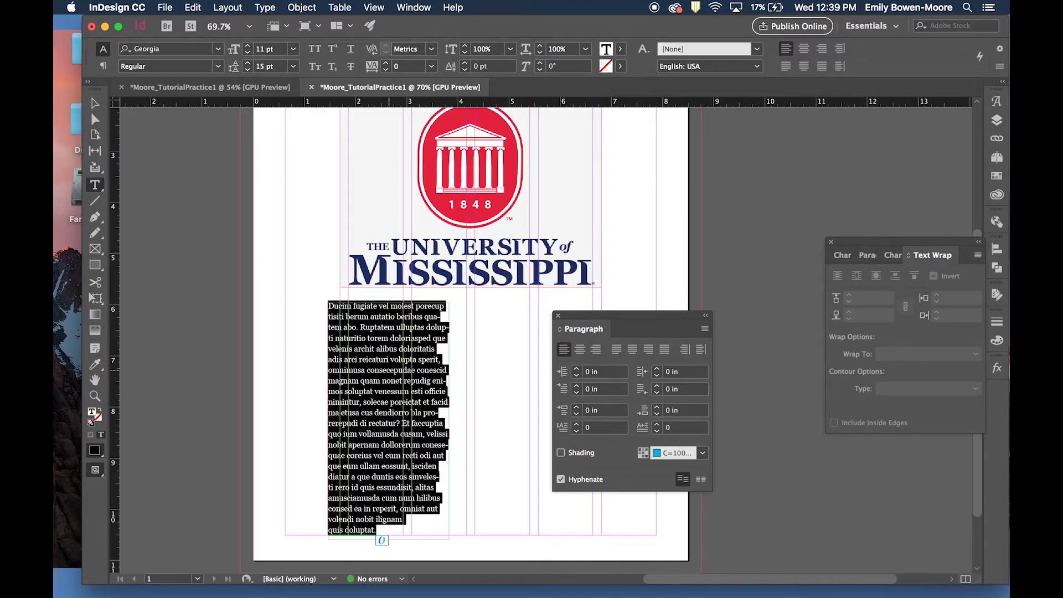
click(563, 480)
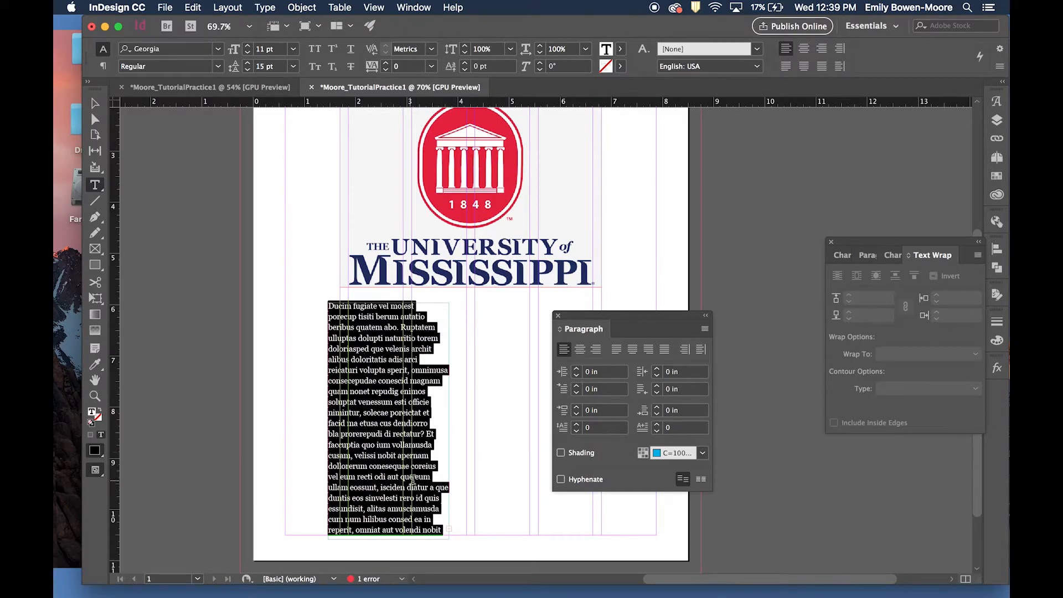
Step: Widen the text frame to about 2.47 in and nudge it down to about 6.01 in vertically
click(237, 342)
key(v)
click(391, 472)
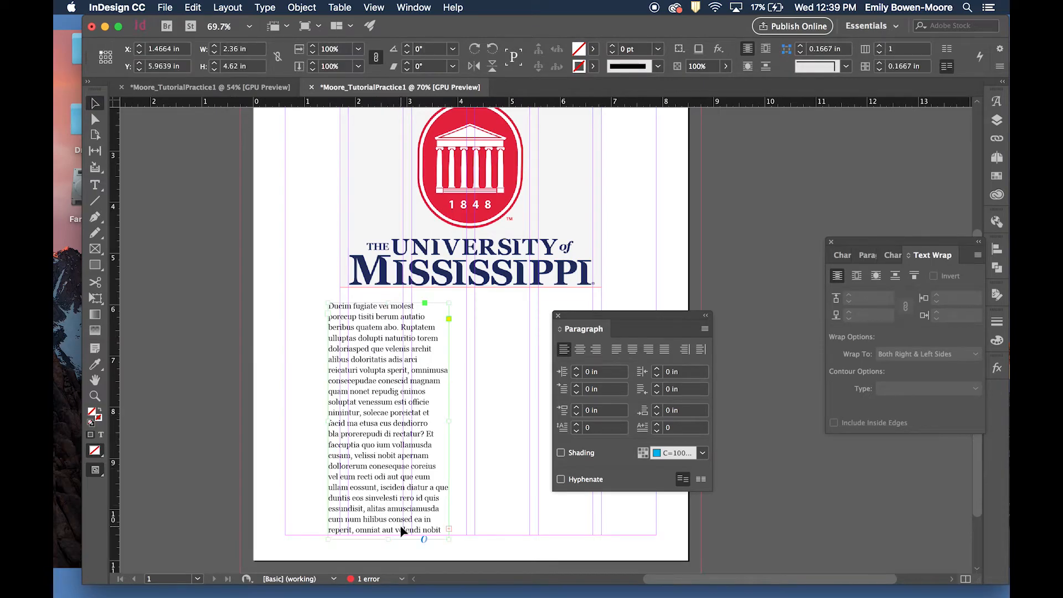
drag(449, 420, 455, 421)
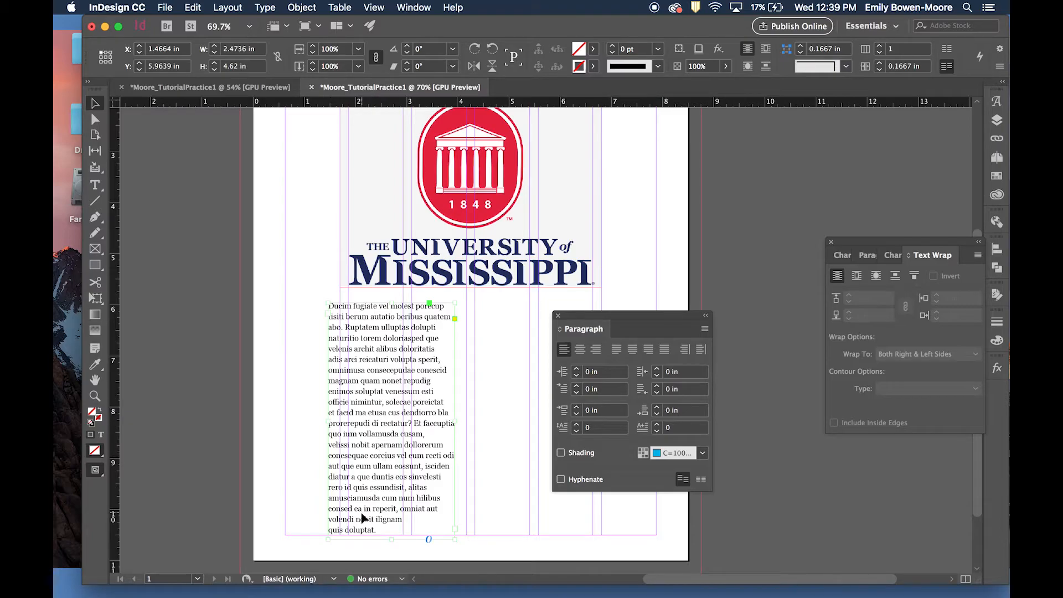
key(Down)
key(Down)
key(Down)
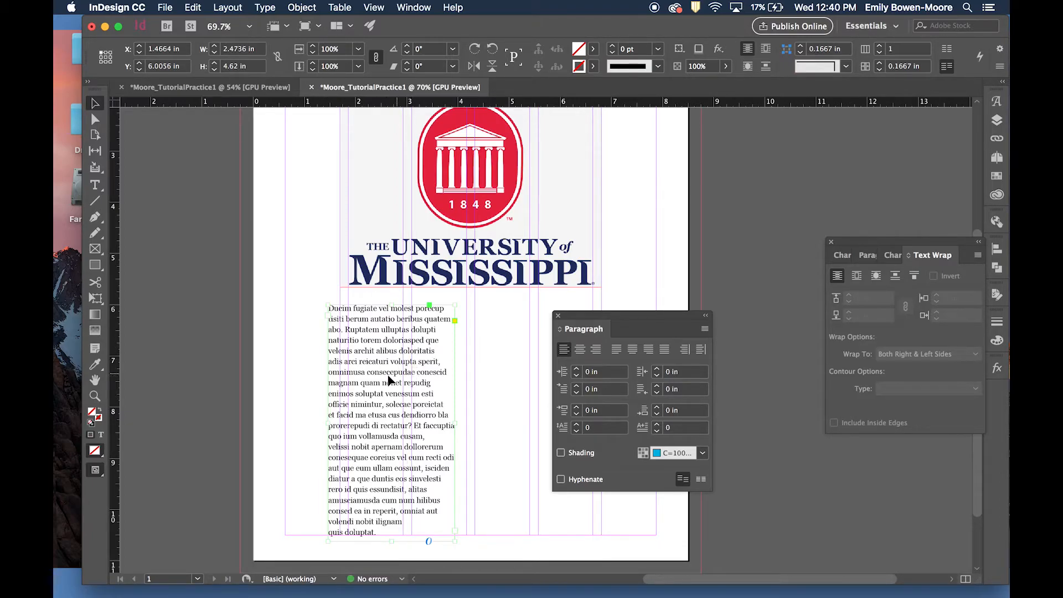
Step: Divide the text into three blocks beginning "Ducim", a capitalised "Omnimusa" and "Et faccuptia", ending the first block with a period after "sperit"
double_click(441, 361)
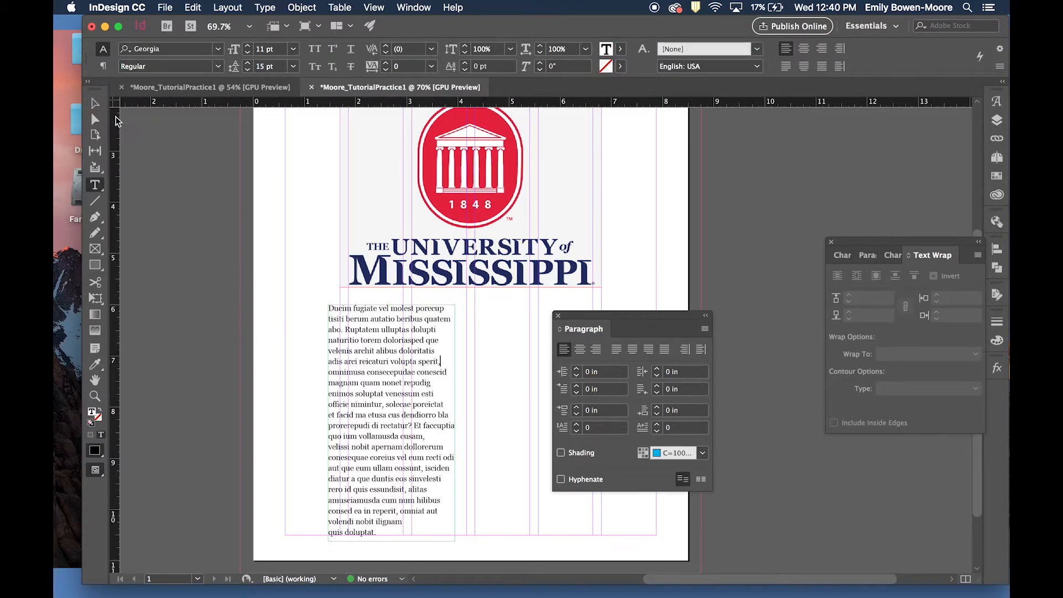
click(95, 103)
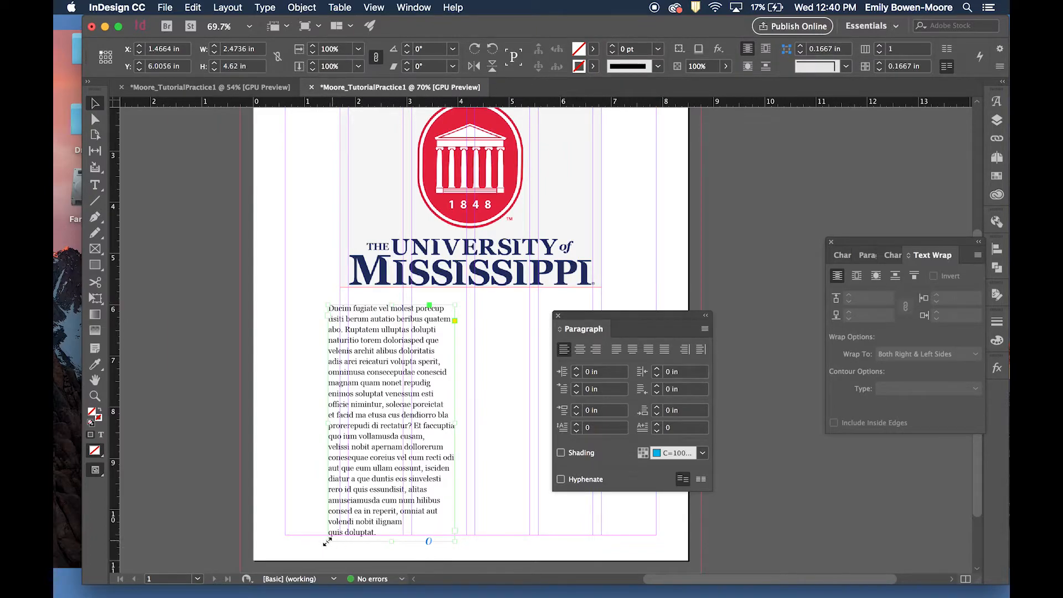
double_click(364, 386)
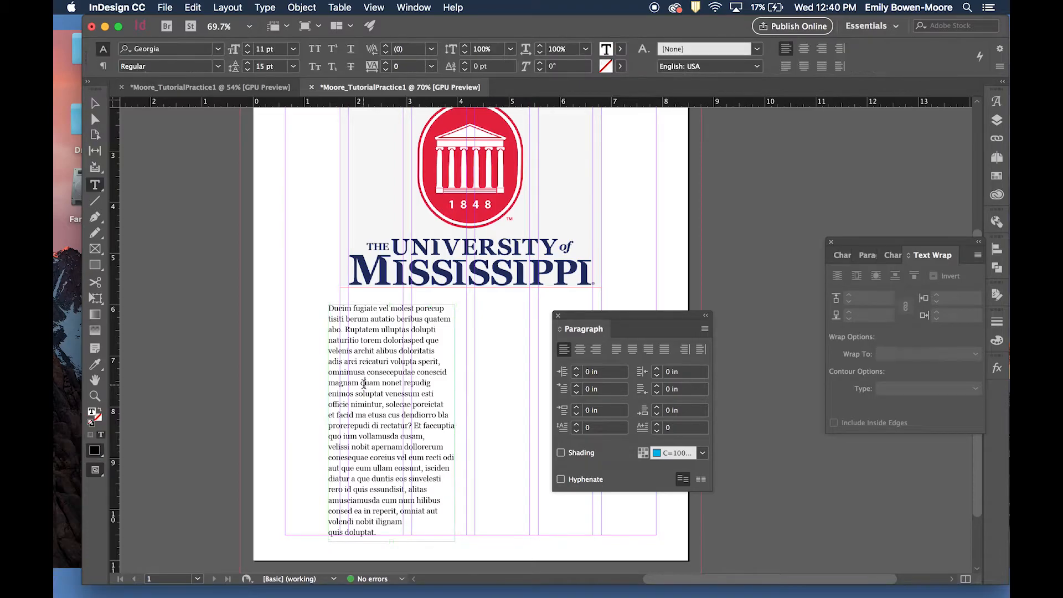
click(440, 363)
text(.)
key(Return)
key(BackSpace)
key(Delete)
text(O)
key(Return)
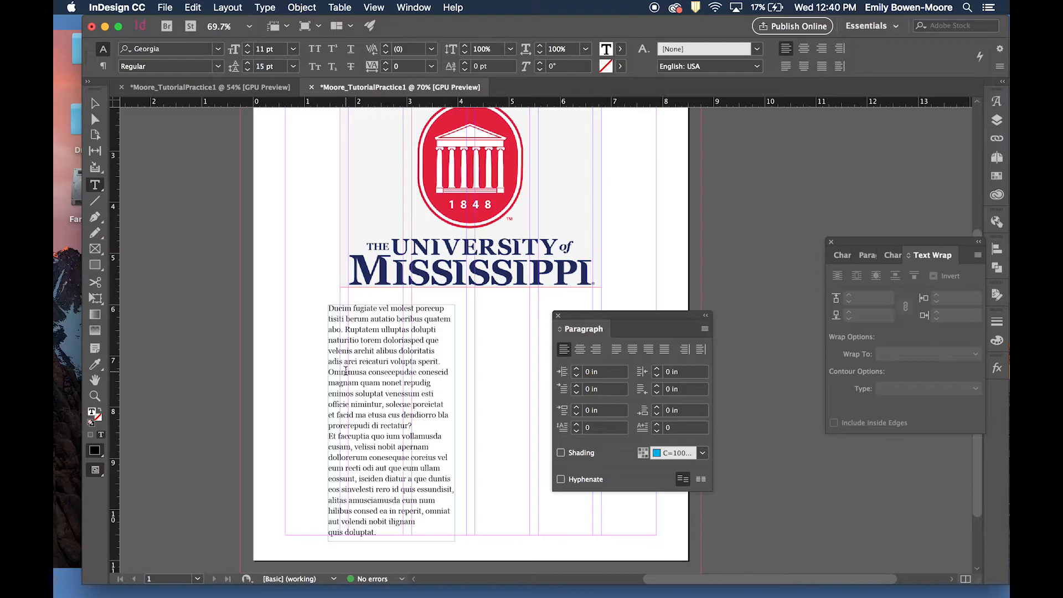
Step: Set the leading of the line beginning "Omnimusa" to 20 pt to add space above the second block
double_click(346, 371)
triple_click(347, 371)
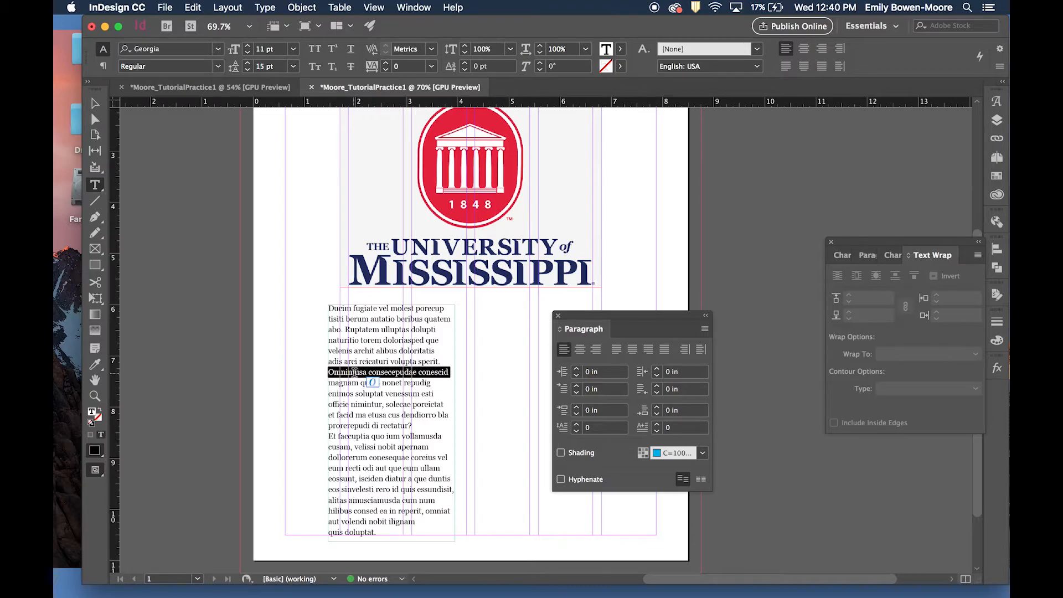
click(247, 63)
click(248, 63)
click(247, 63)
click(248, 63)
click(248, 62)
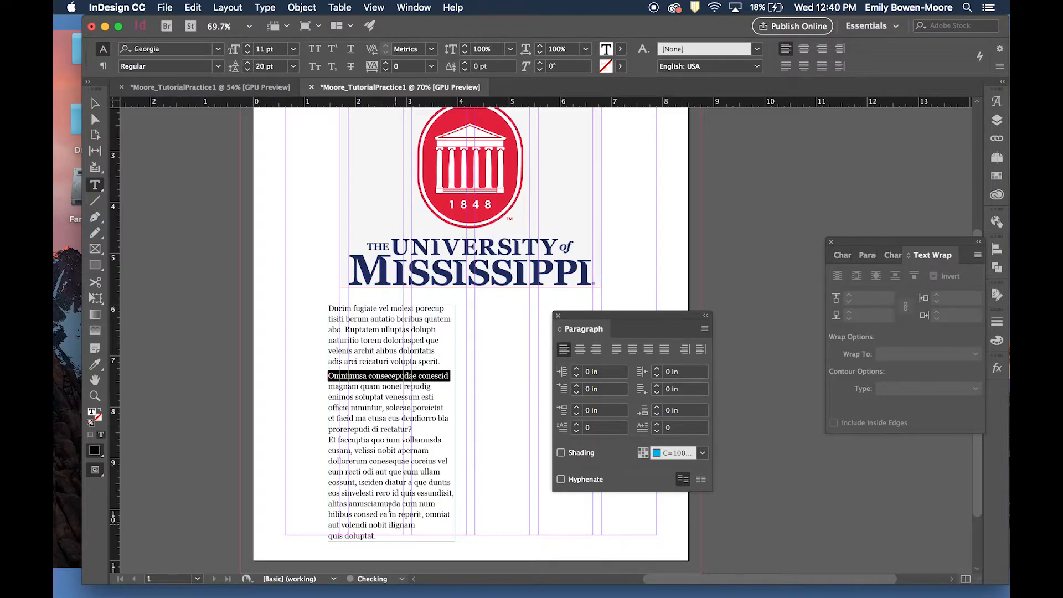
Step: Increase the leading of the line beginning "Et faccuptia" to match the 20 pt opening line of the second block
triple_click(360, 441)
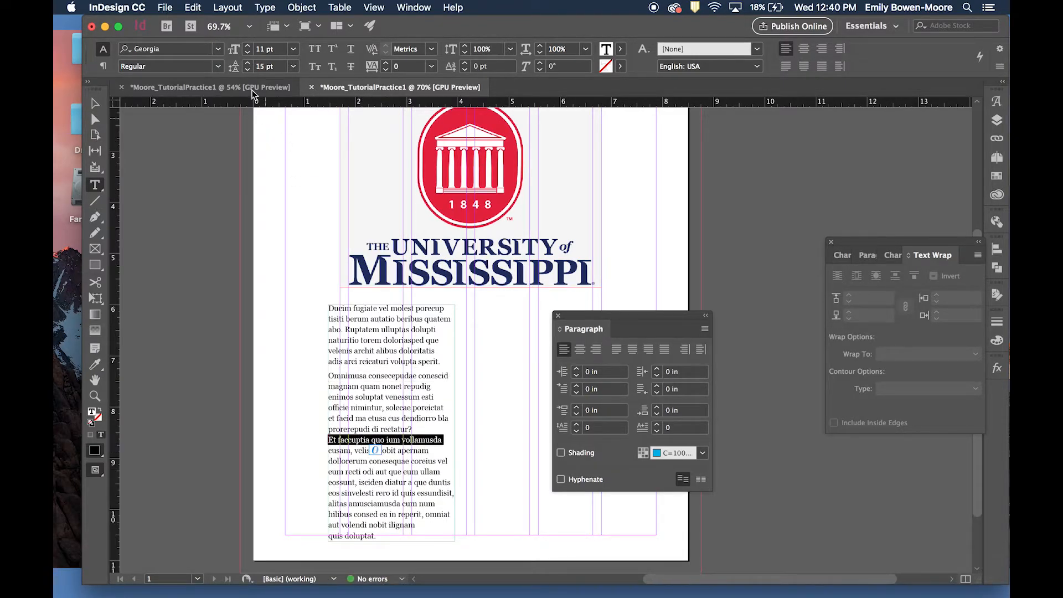
click(247, 63)
click(247, 63)
click(247, 62)
click(247, 62)
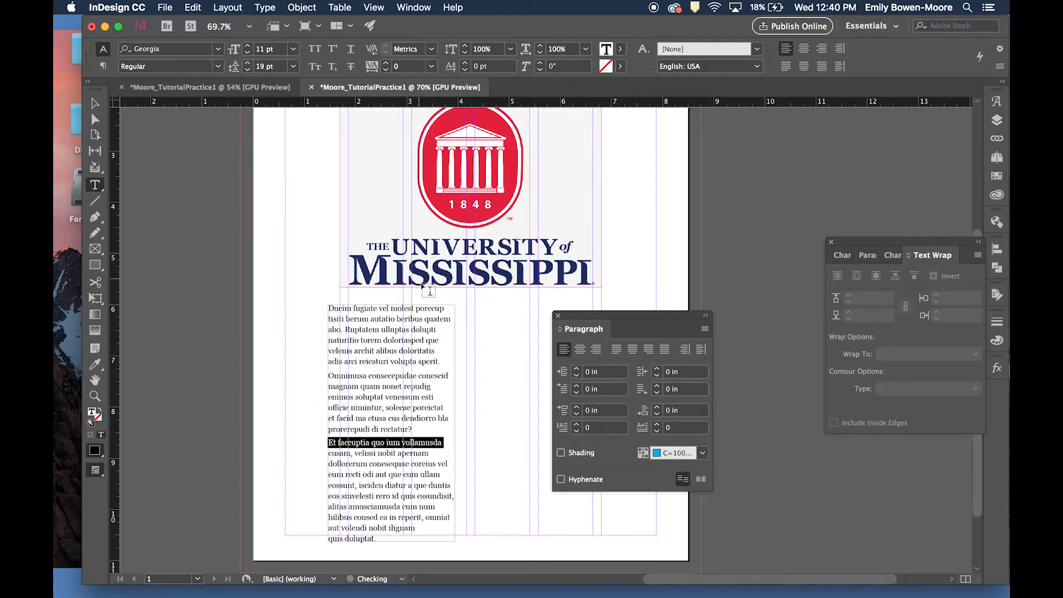
click(392, 374)
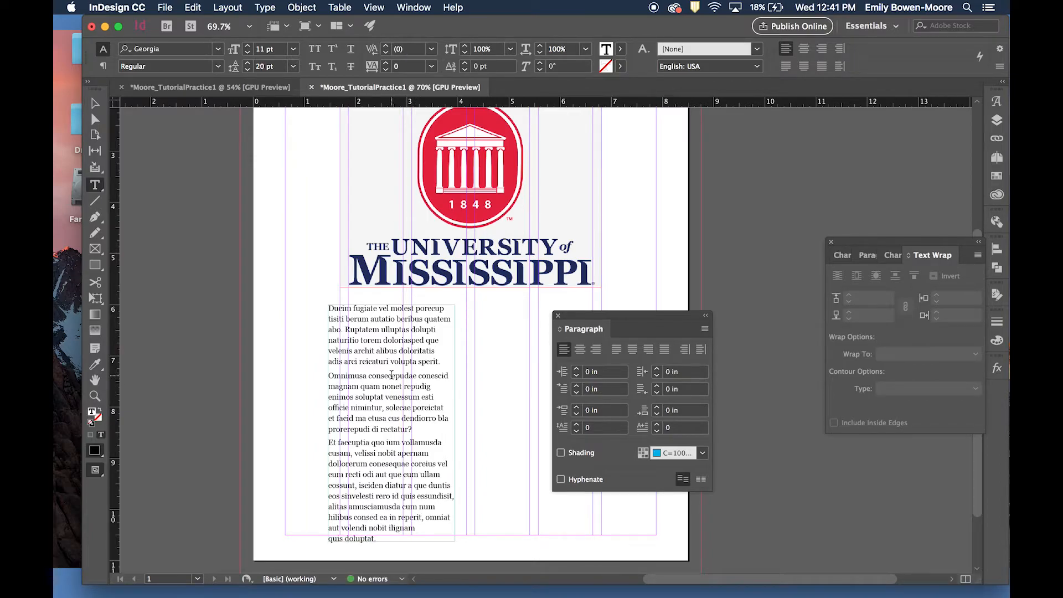
triple_click(392, 441)
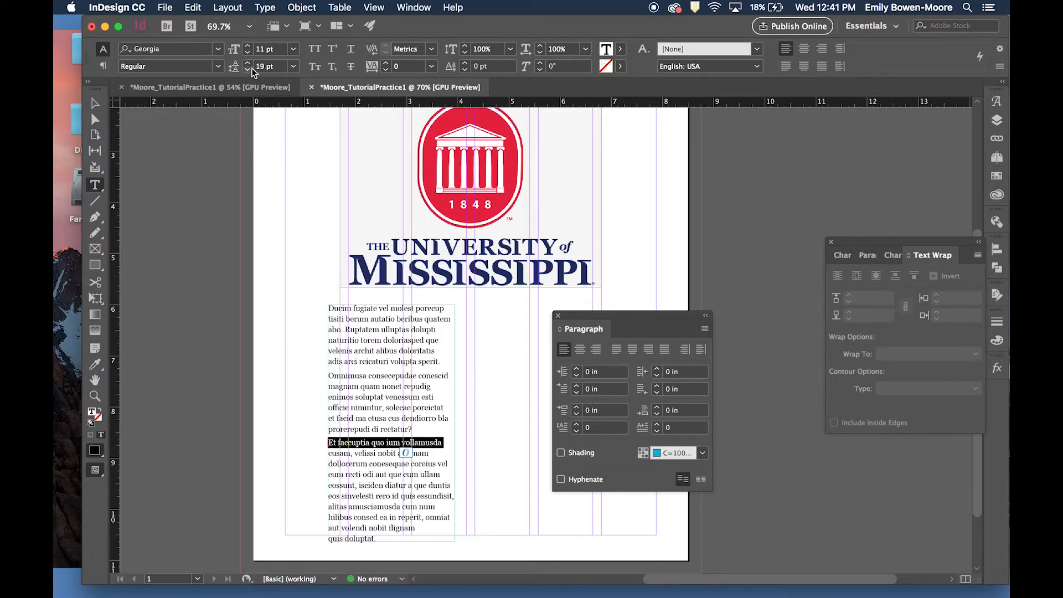
click(299, 405)
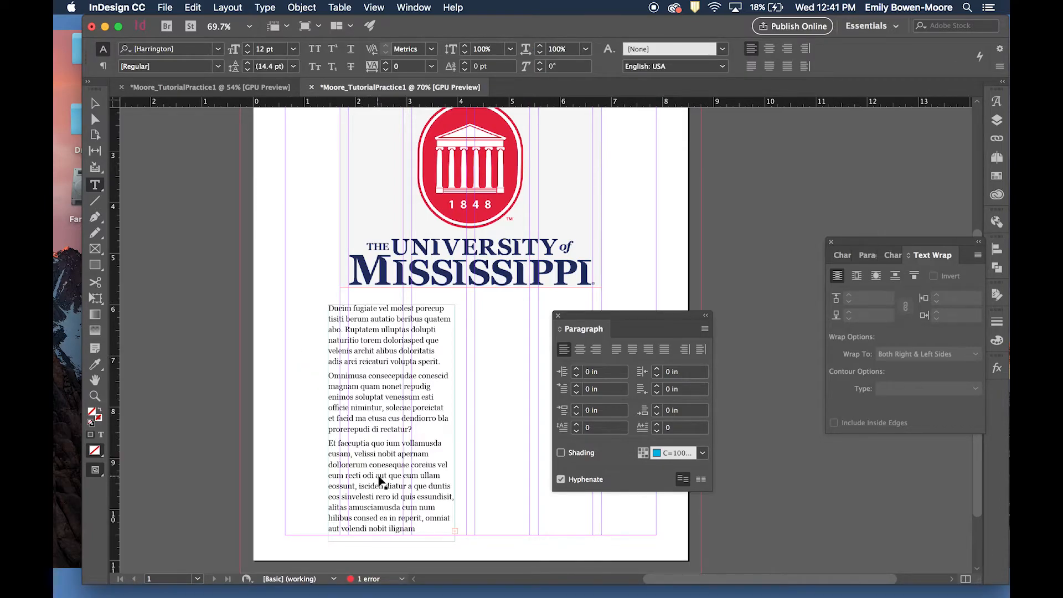
Step: Undo the leading changes on the opening lines of the second and third blocks and deselect the text
key(super+z)
key(super+z)
key(super+z)
key(super+z)
key(super+z)
key(super+z)
key(super+z)
key(super+z)
key(super+z)
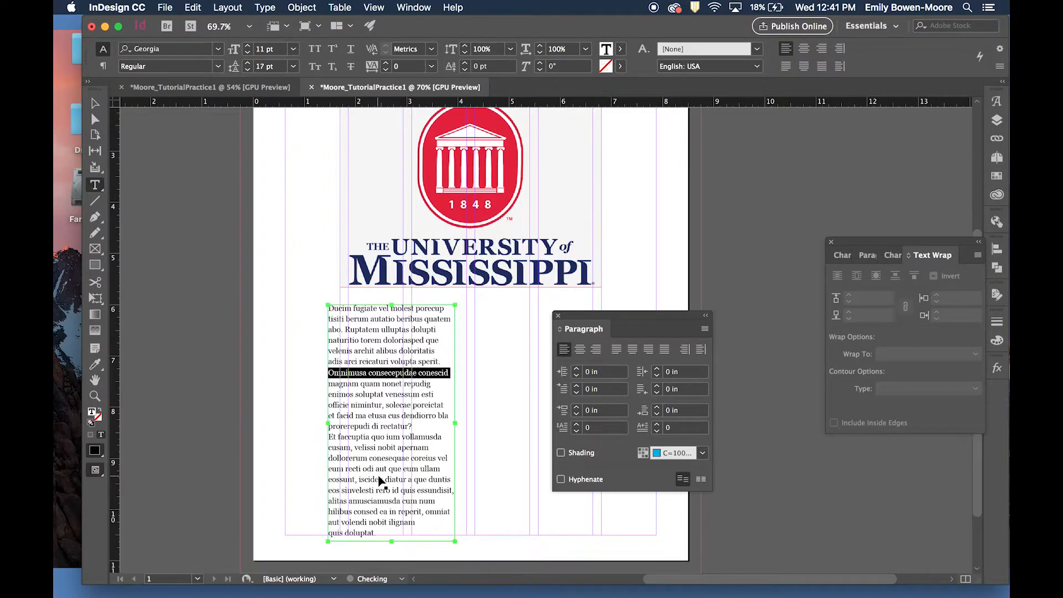
key(super+z)
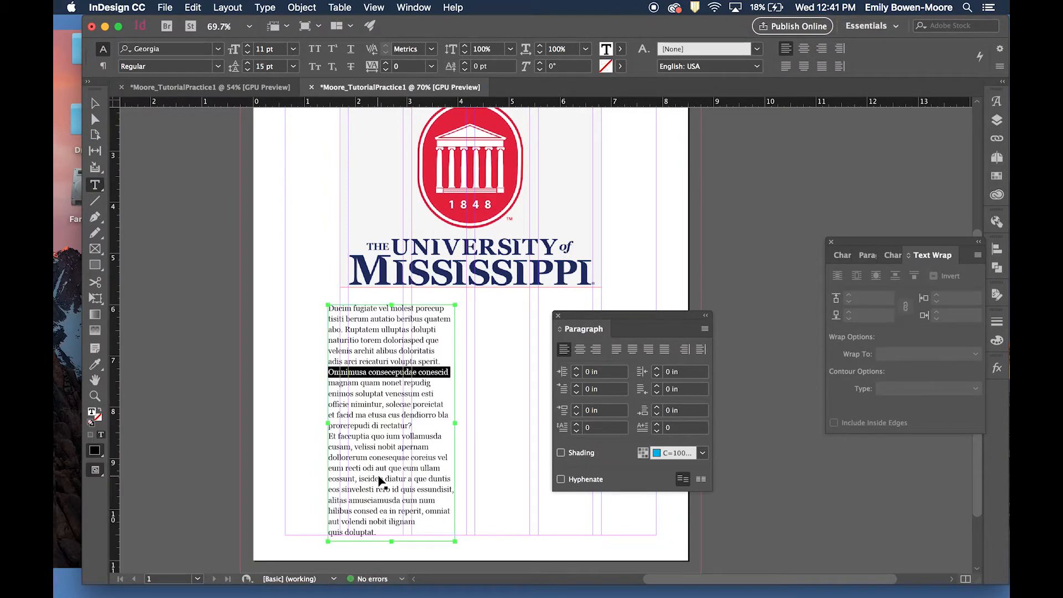
click(299, 436)
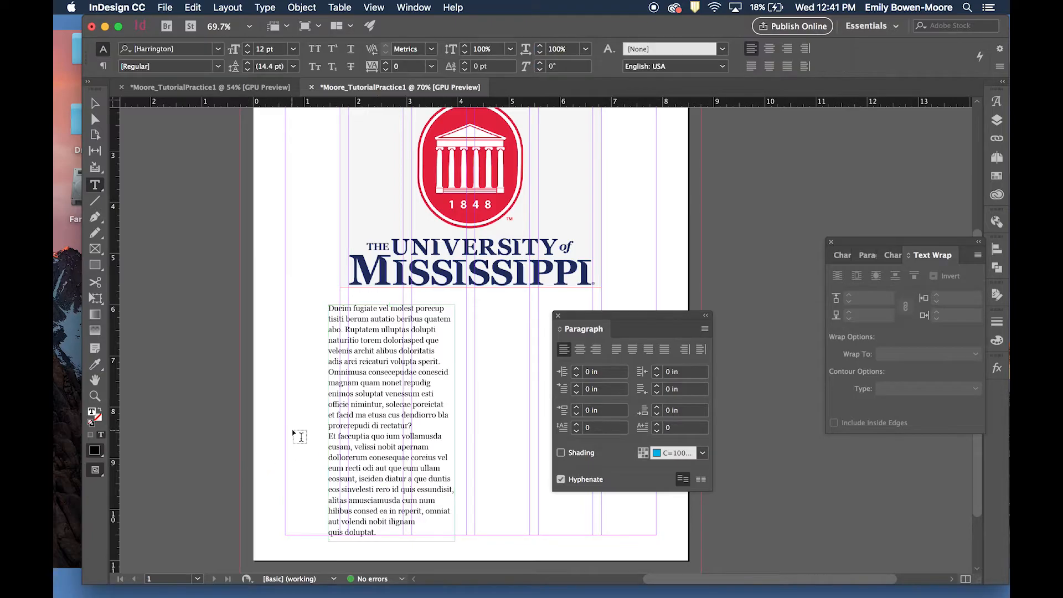
Step: Try a 0.125 in first-line indent, undo it, and try a tab before "Ducim" instead, removing it again
click(331, 372)
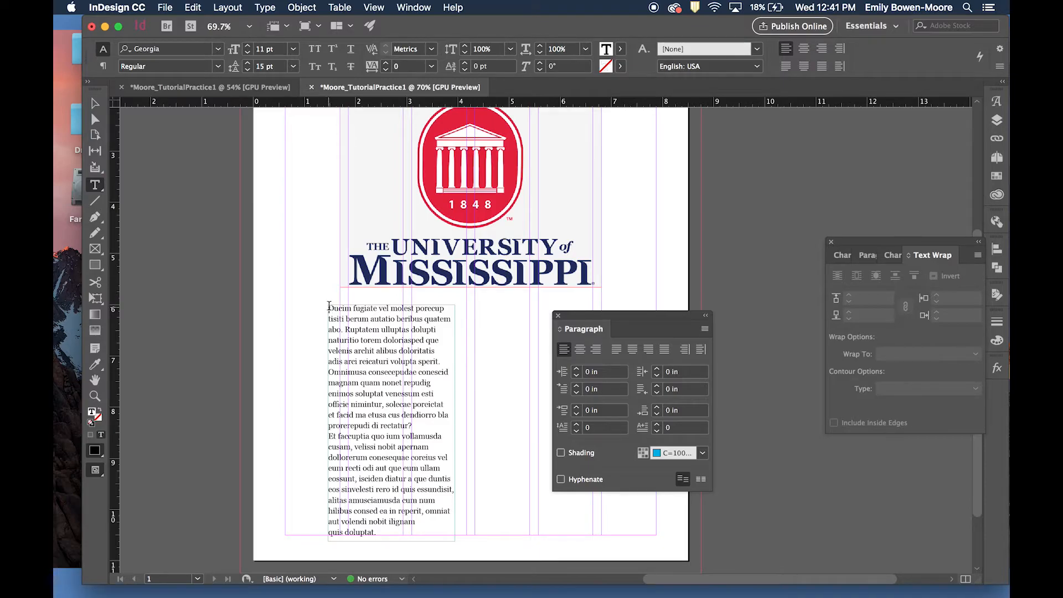
click(577, 387)
click(577, 388)
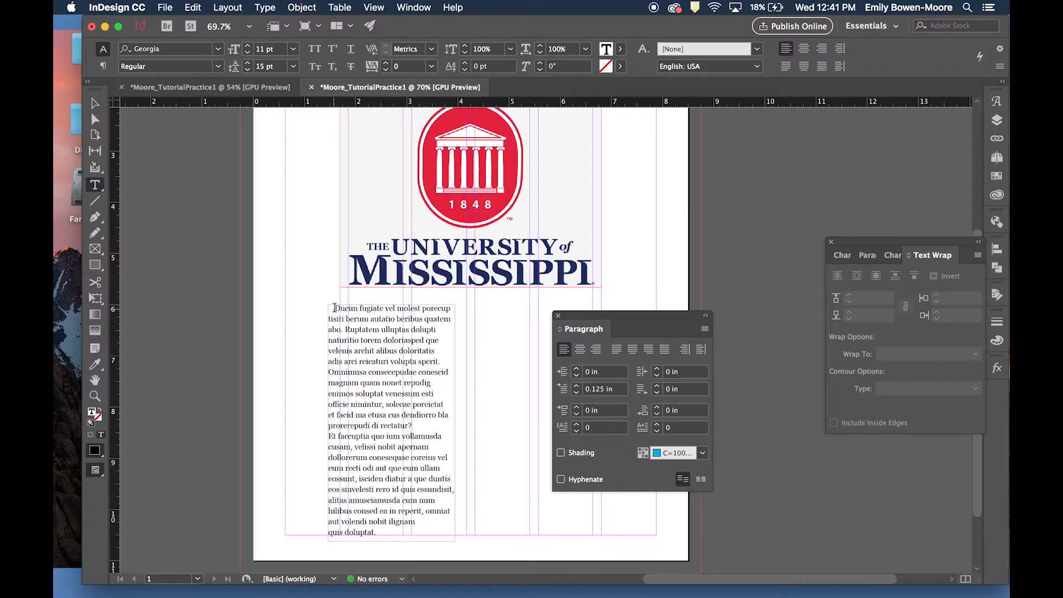
key(super+z)
key(super+z)
key(Tab)
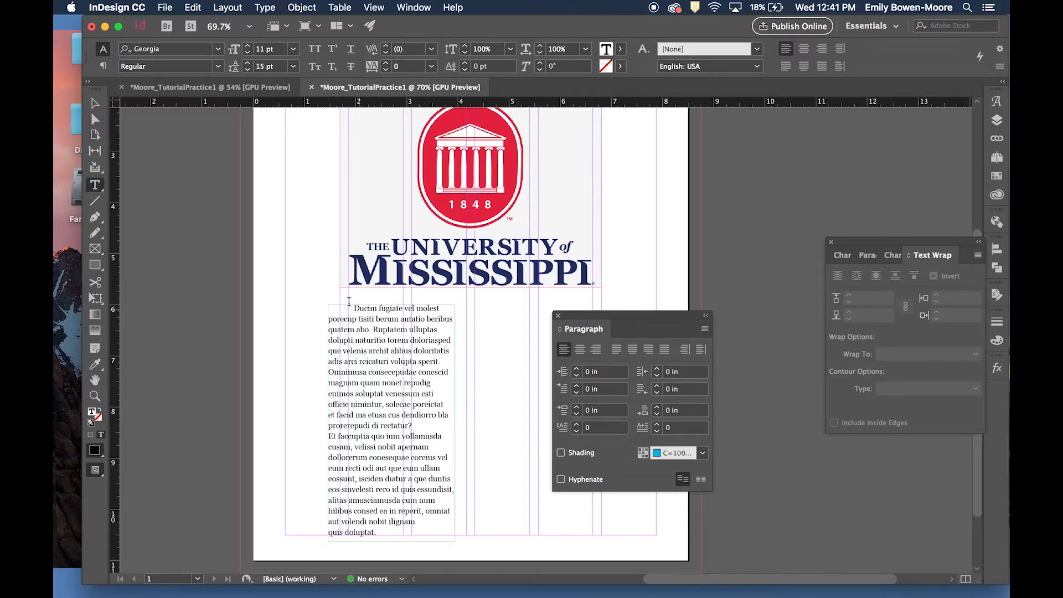
key(BackSpace)
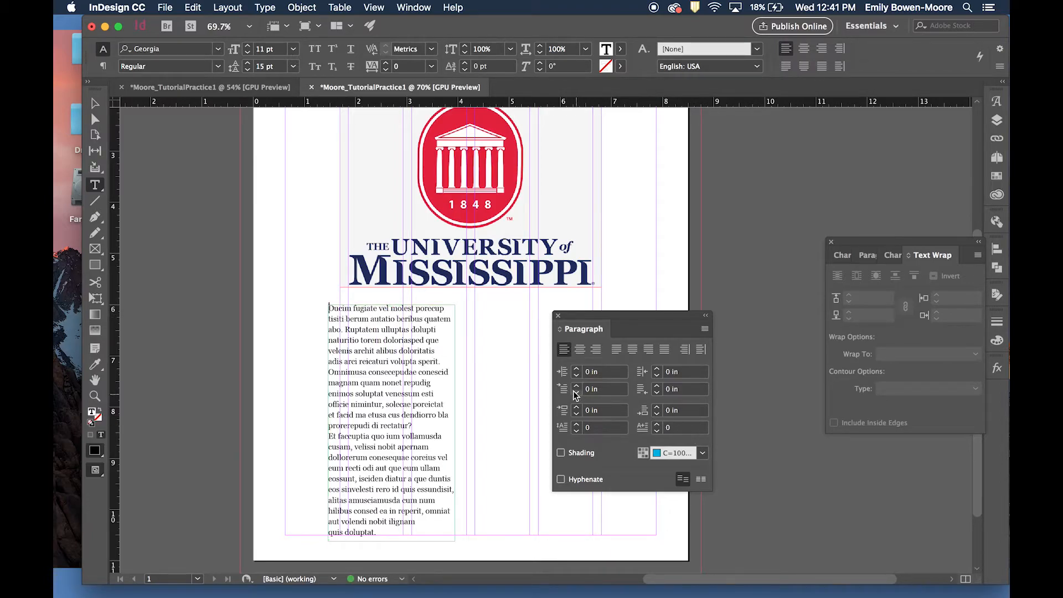
Step: Set the first-line indent of the opening paragraph to 0.125 in, trying larger indents and undoing back to that value
click(577, 386)
click(577, 386)
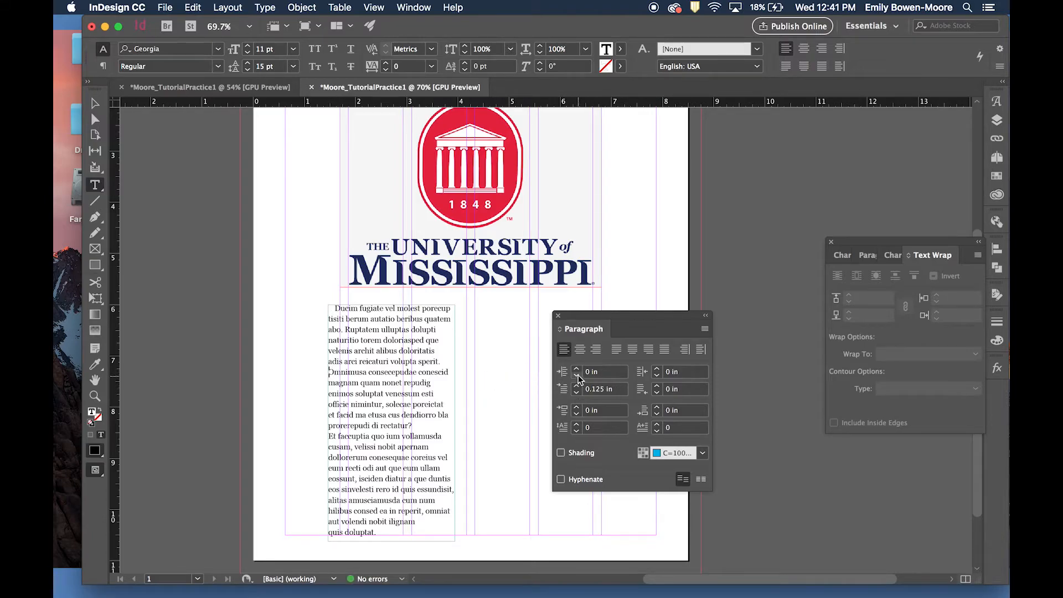
click(577, 386)
click(576, 386)
key(super+z)
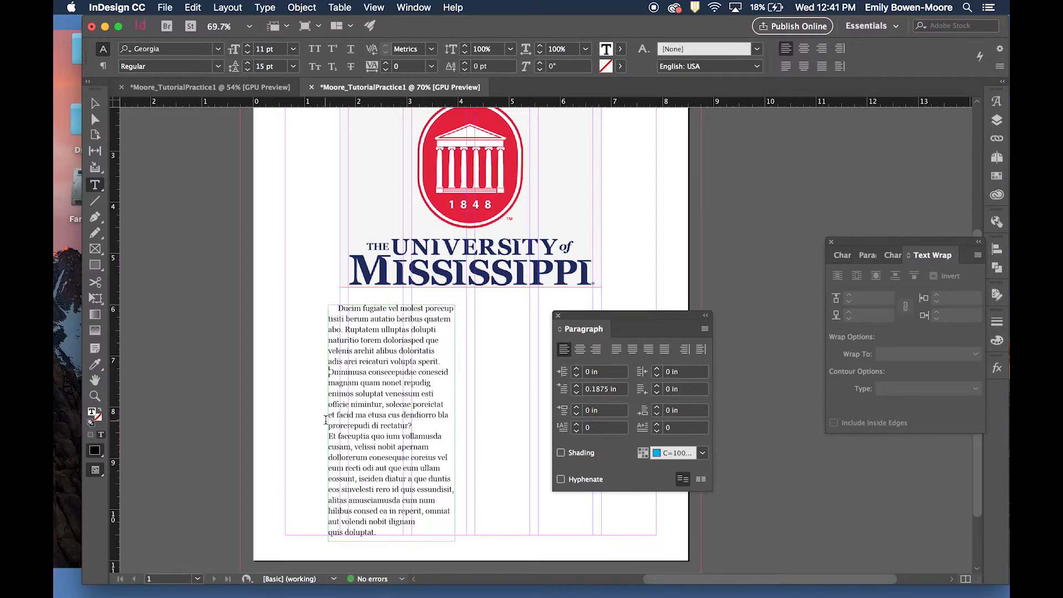
key(super+z)
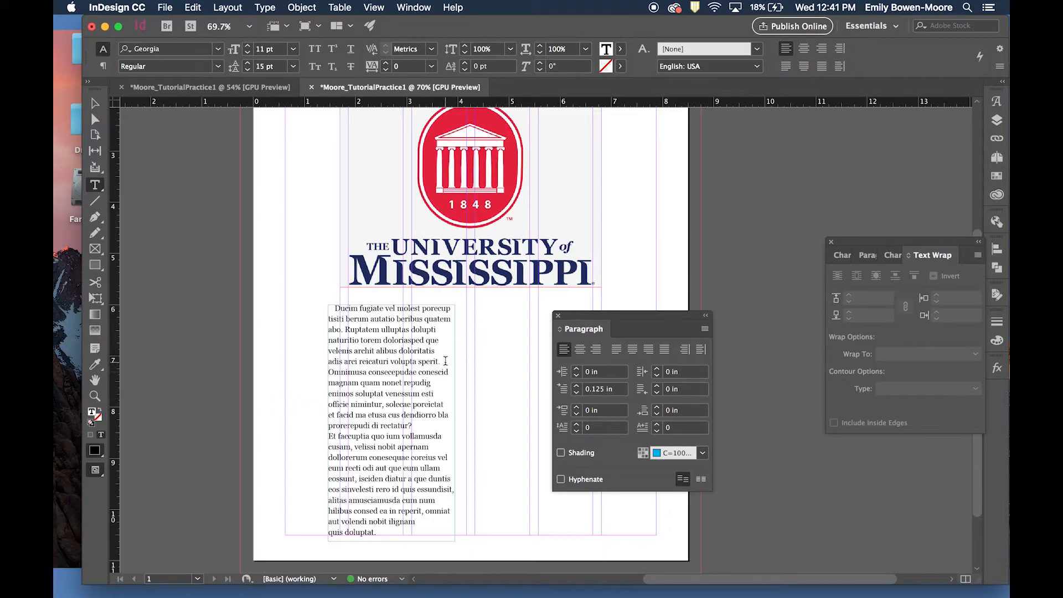
Step: Start a new indented paragraph at "Omnimusa" with a paragraph break, trying an extra blank line and removing it
click(444, 361)
key(Return)
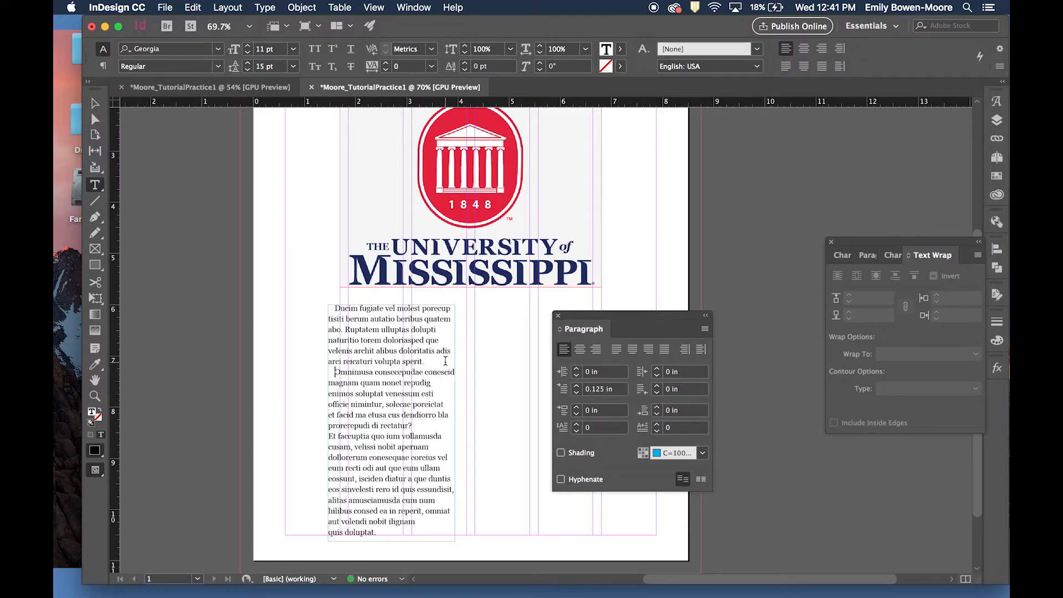
key(BackSpace)
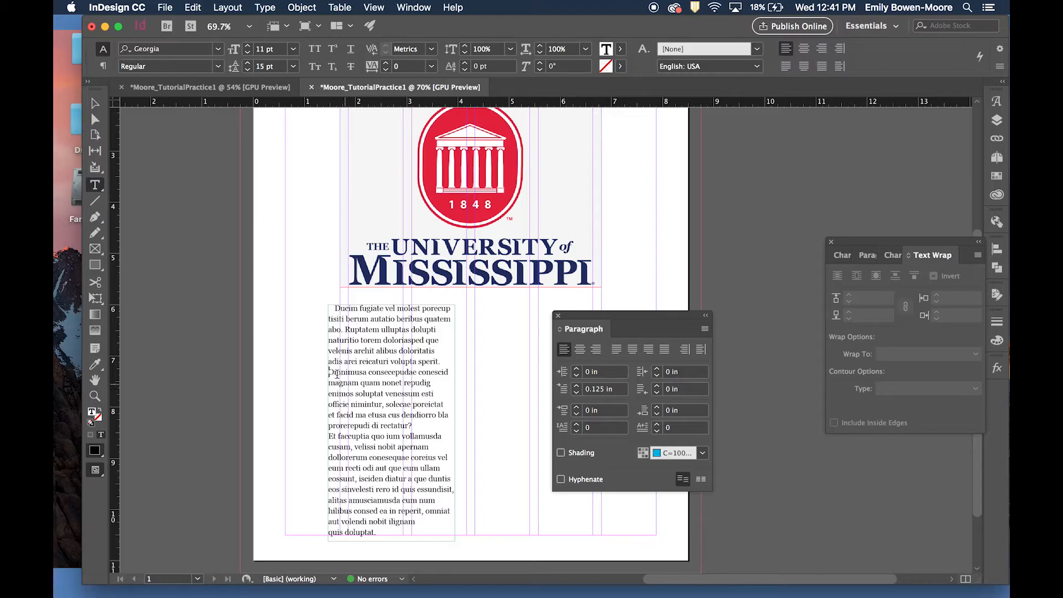
key(Return)
key(Return)
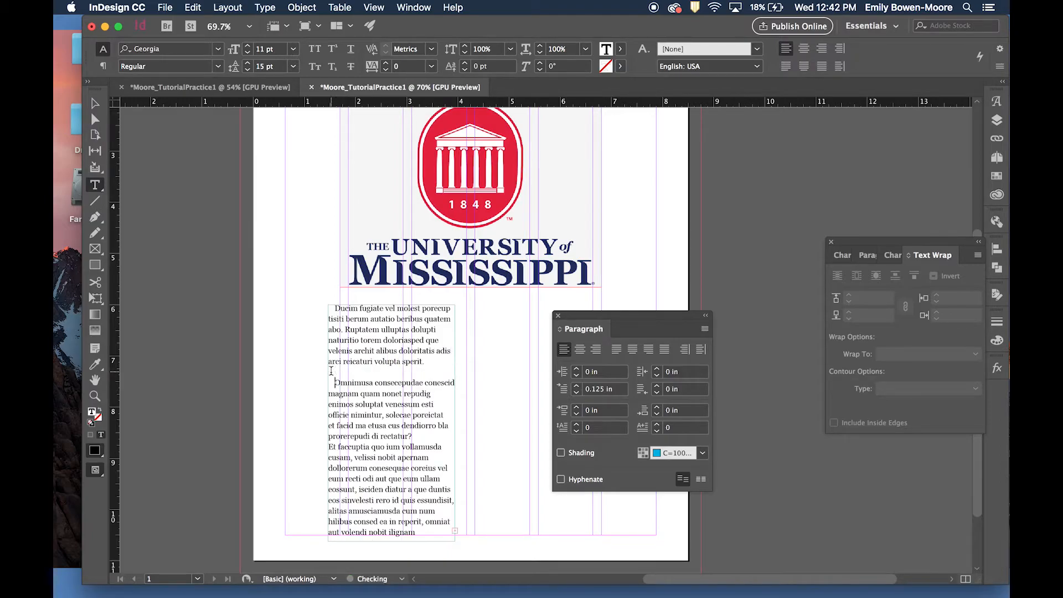
key(BackSpace)
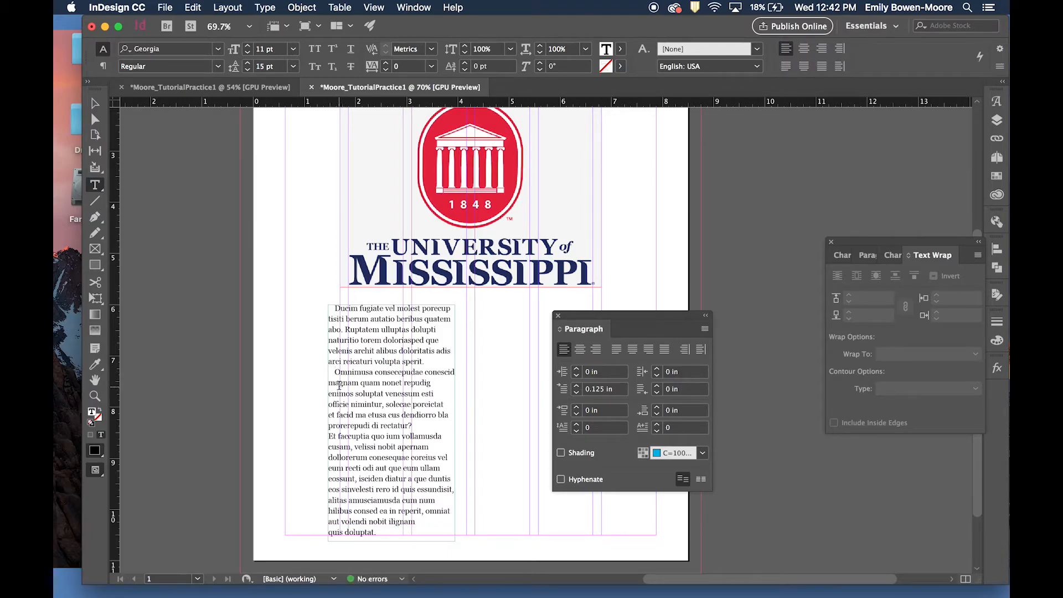
Step: Set the first-line indent of the paragraph beginning "Et faccuptia" to 0.125 in and deselect the text
click(329, 438)
click(578, 389)
click(577, 389)
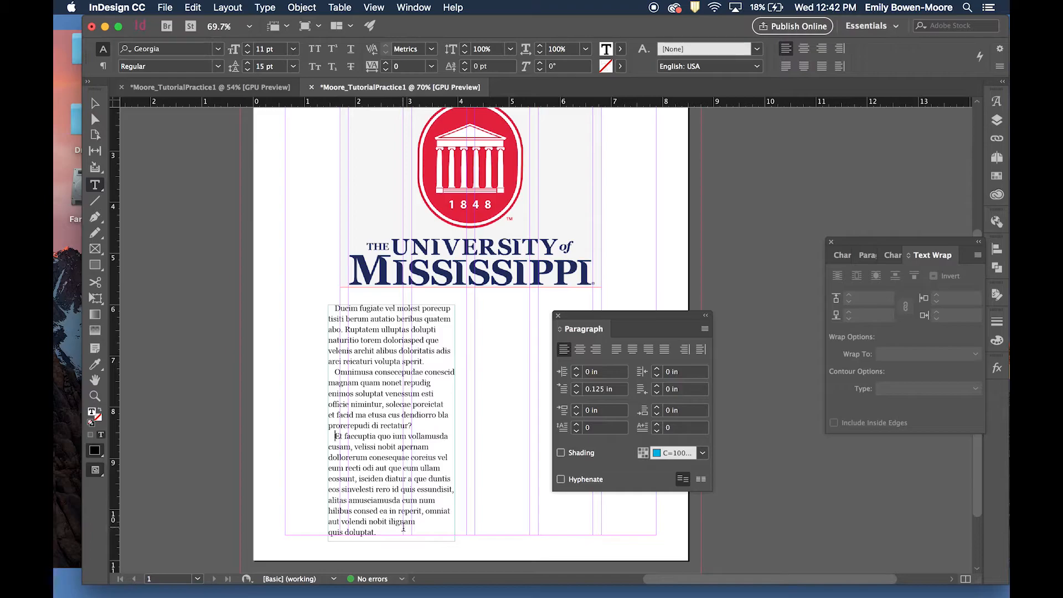
click(208, 399)
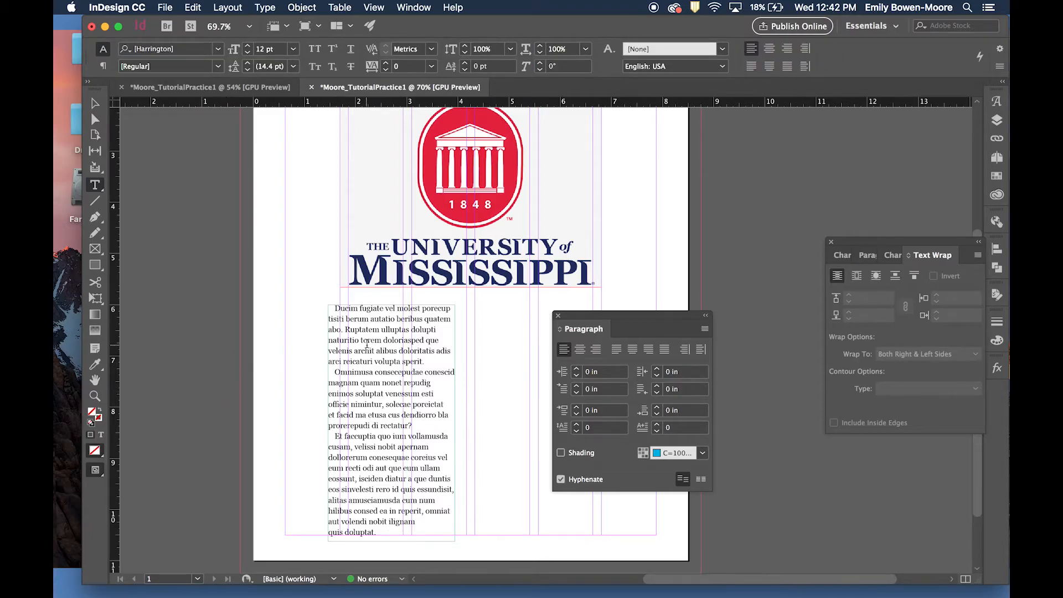
Step: Select all the text in the column and bring up the paragraph styles as a separate floating window near the page
click(394, 410)
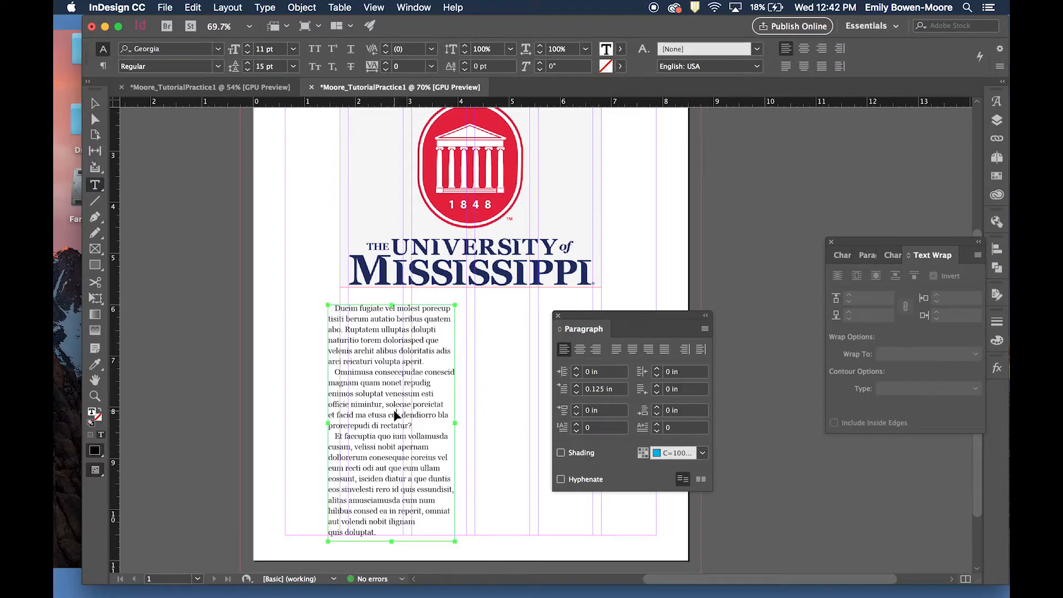
key(super+a)
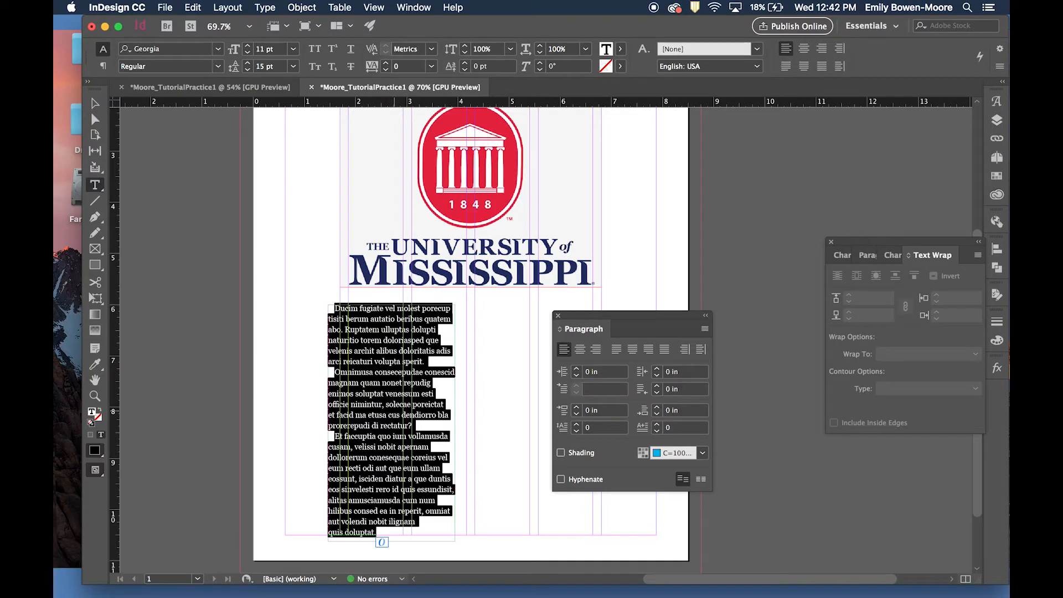
click(867, 255)
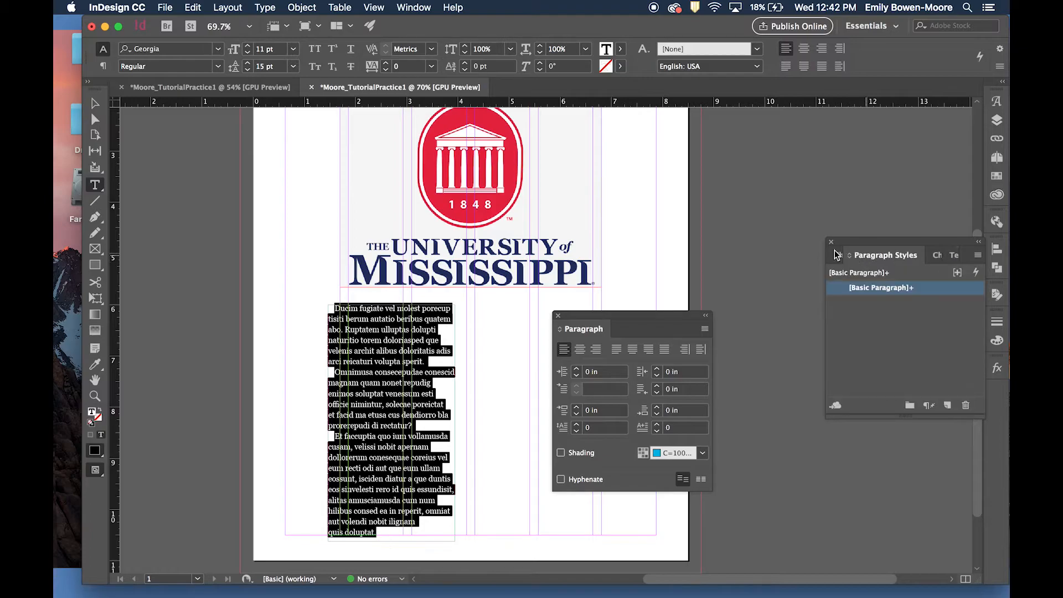
drag(877, 257, 631, 145)
click(401, 8)
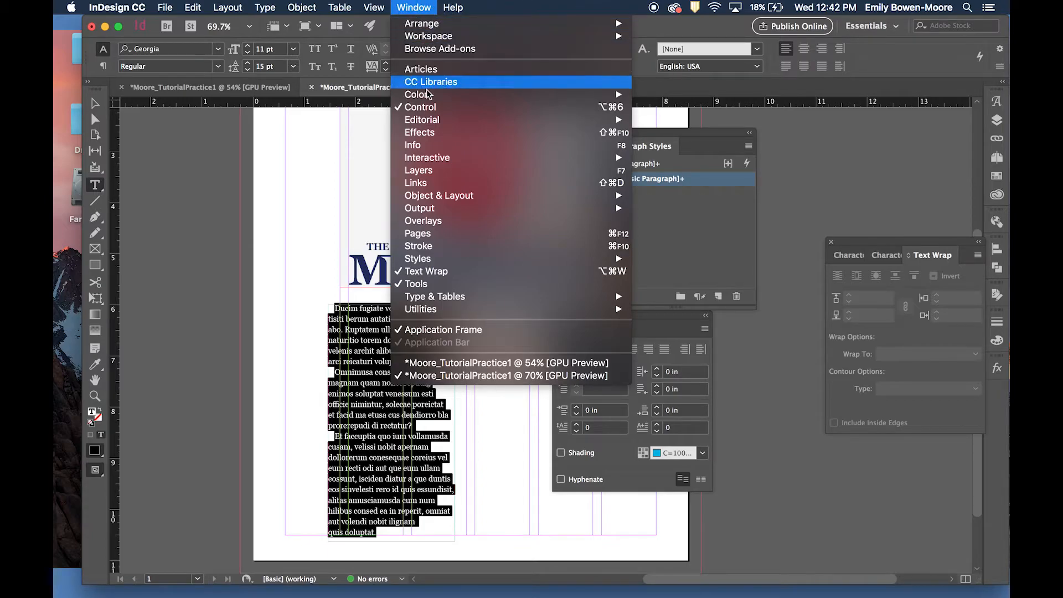
mouse_move(426, 159)
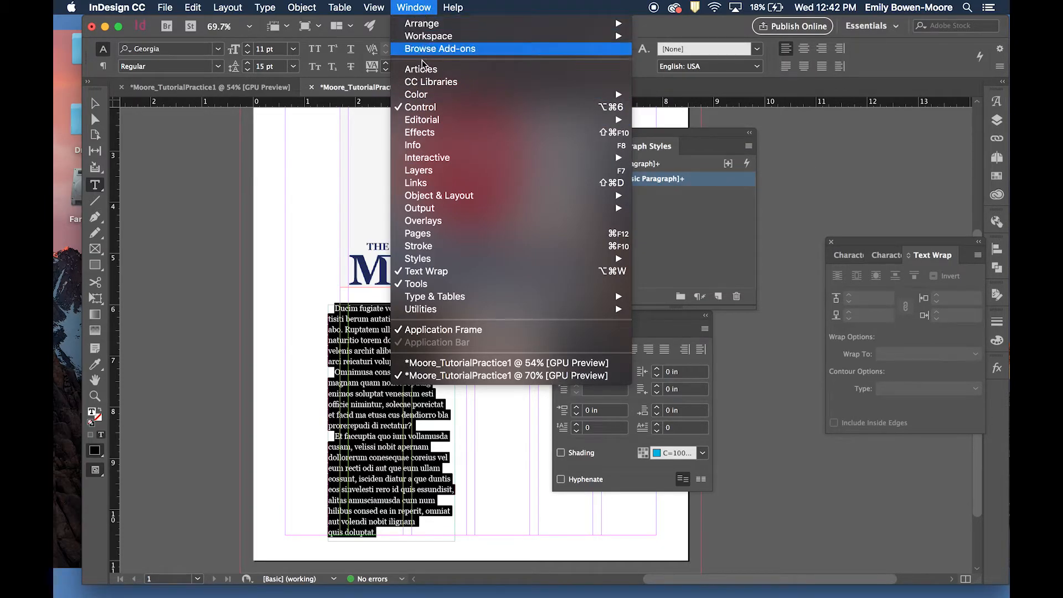
mouse_move(424, 261)
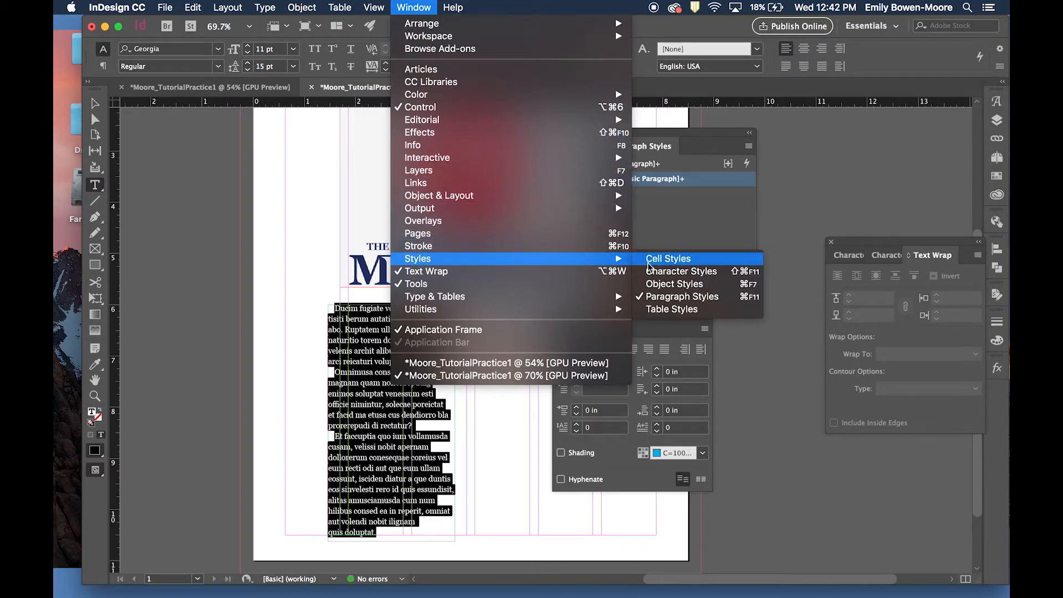
mouse_move(472, 302)
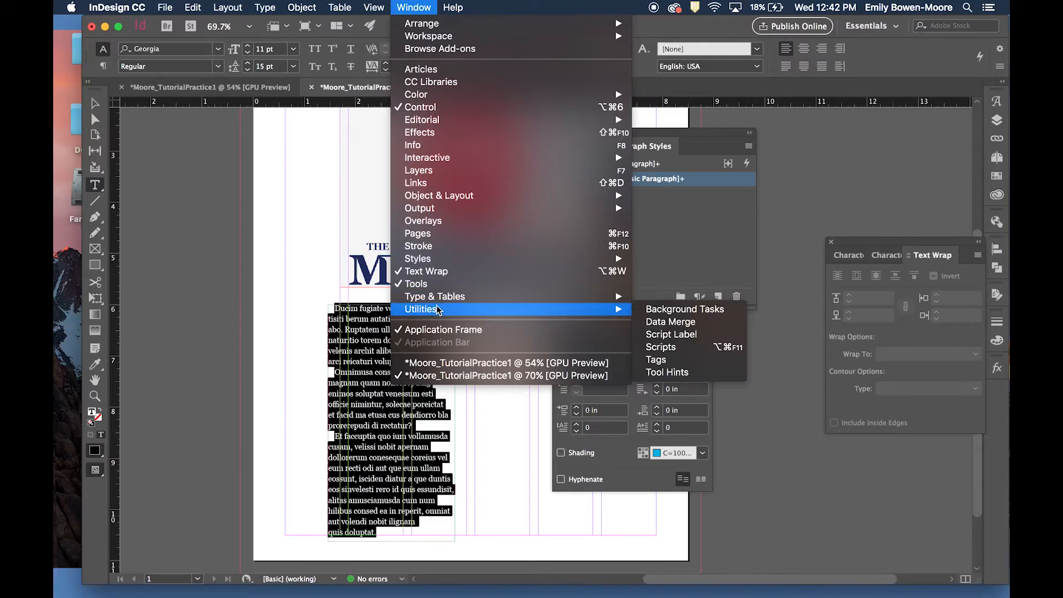
click(860, 155)
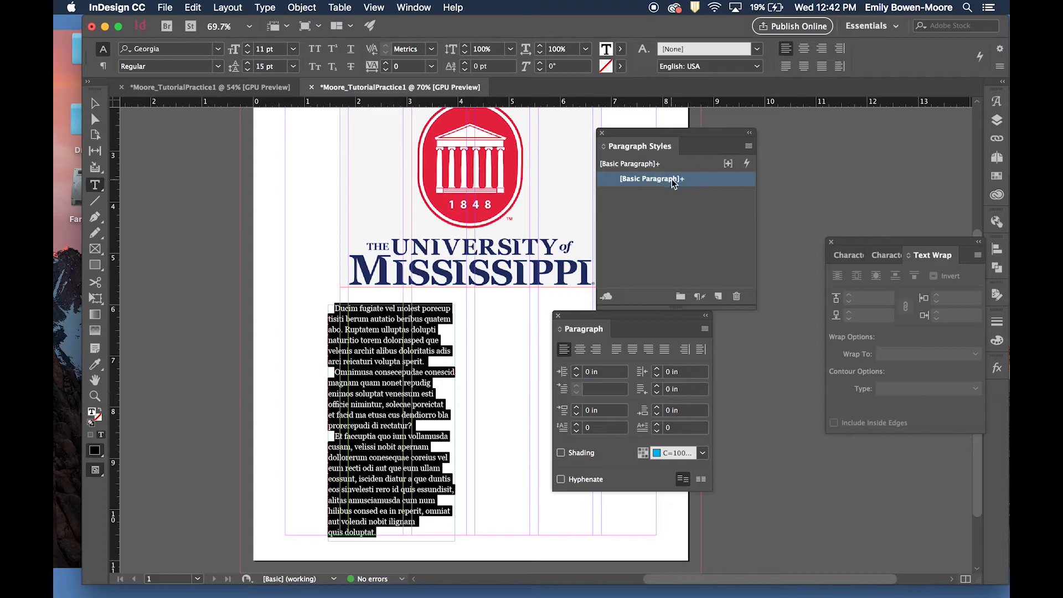
Step: Create a paragraph style named Body Copy from the selected text's formatting and apply it to the column
click(717, 298)
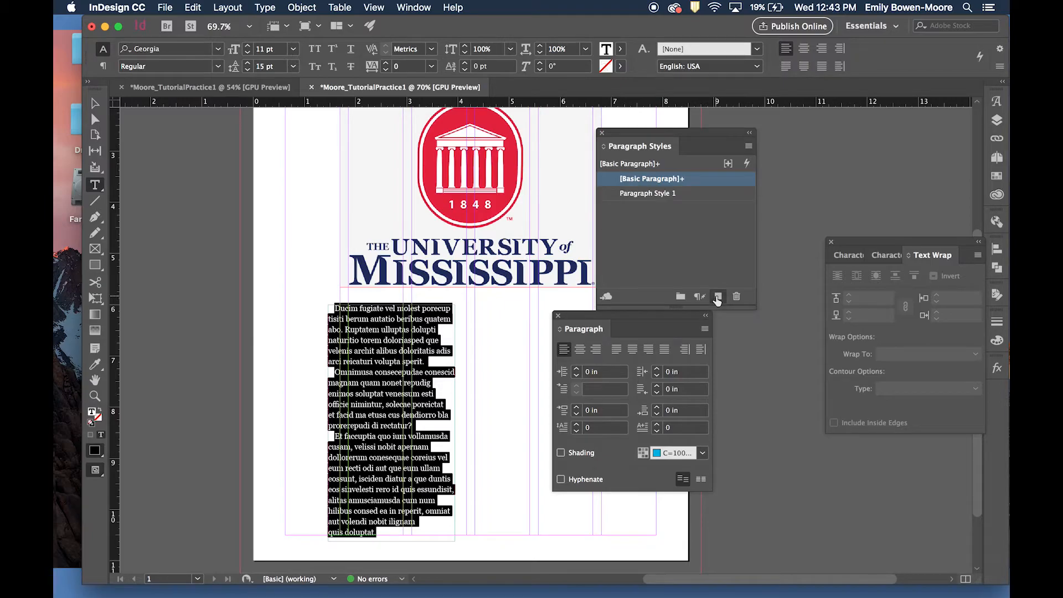
double_click(663, 197)
text(Body Copy)
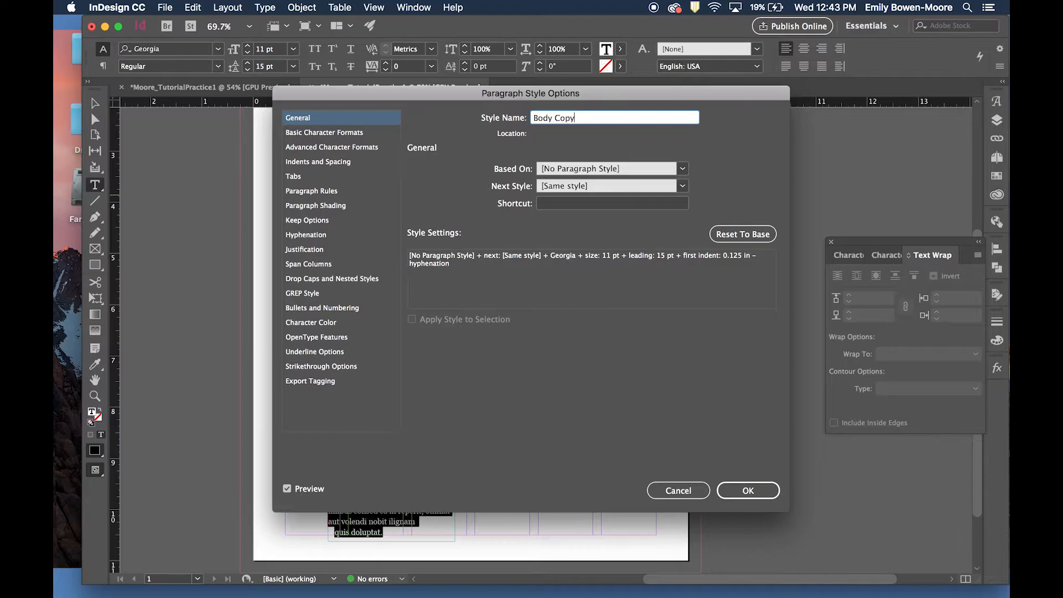
click(739, 490)
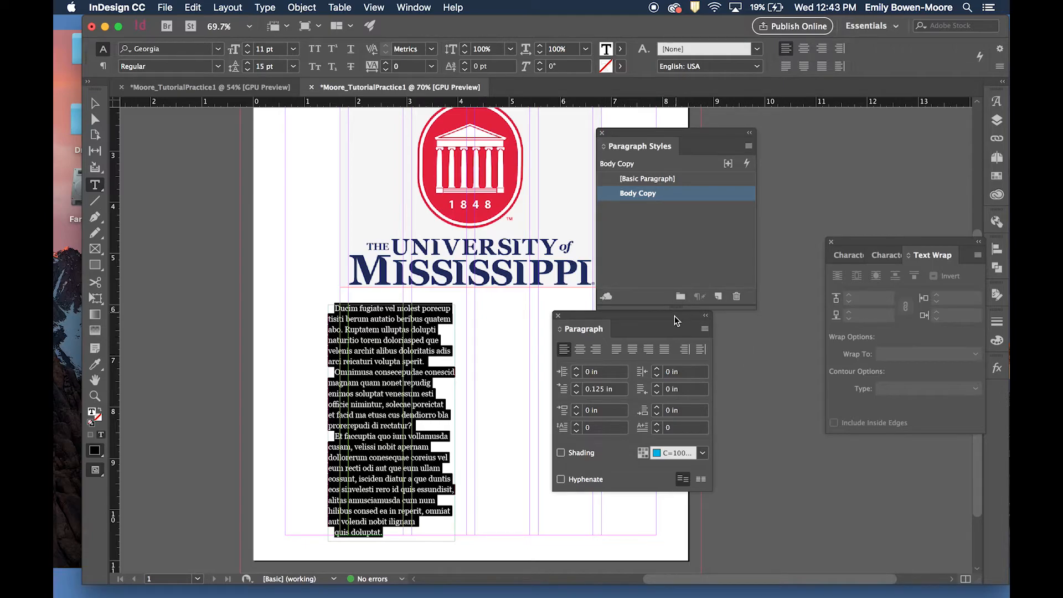
Step: Move the floating paragraph settings and paragraph styles away from the page's empty second column area and deselect the text
drag(674, 315, 787, 342)
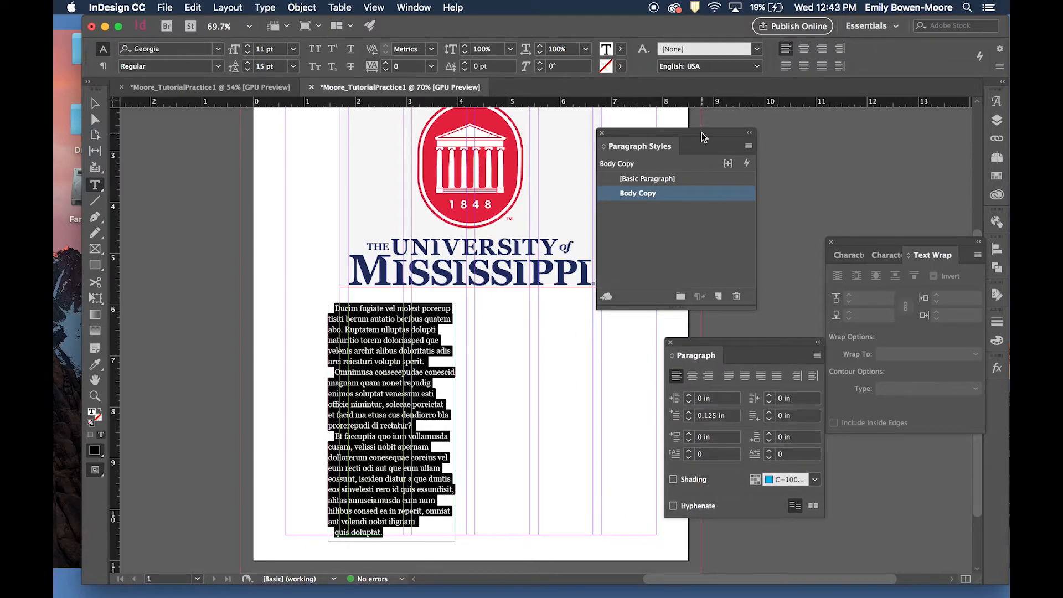
drag(702, 131, 770, 132)
click(548, 401)
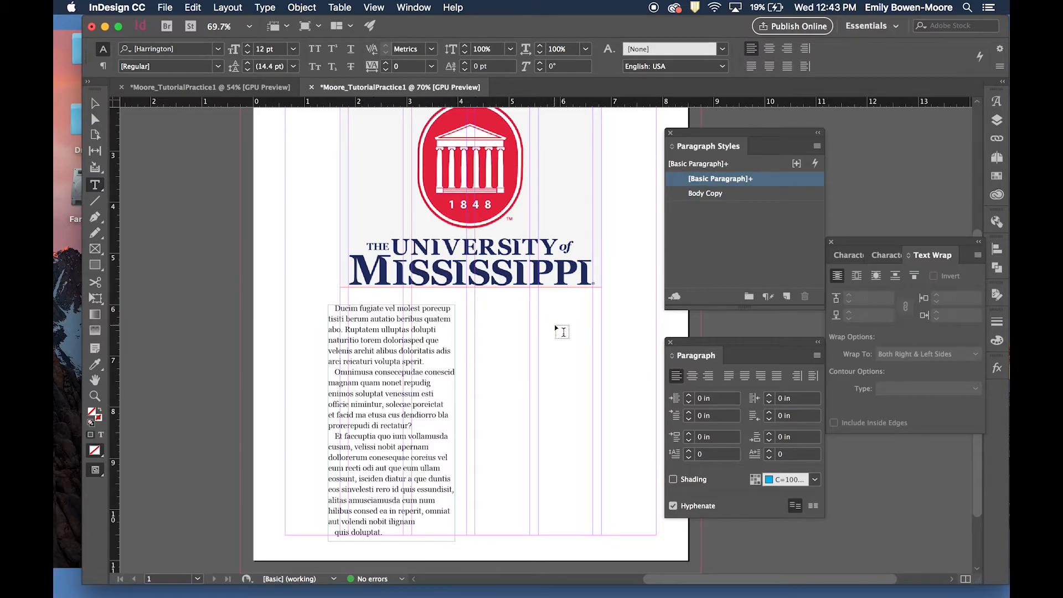
Step: Draw a text frame about 2.47 in wide beside the existing column and extend it to about 4.62 in tall
drag(489, 306, 614, 359)
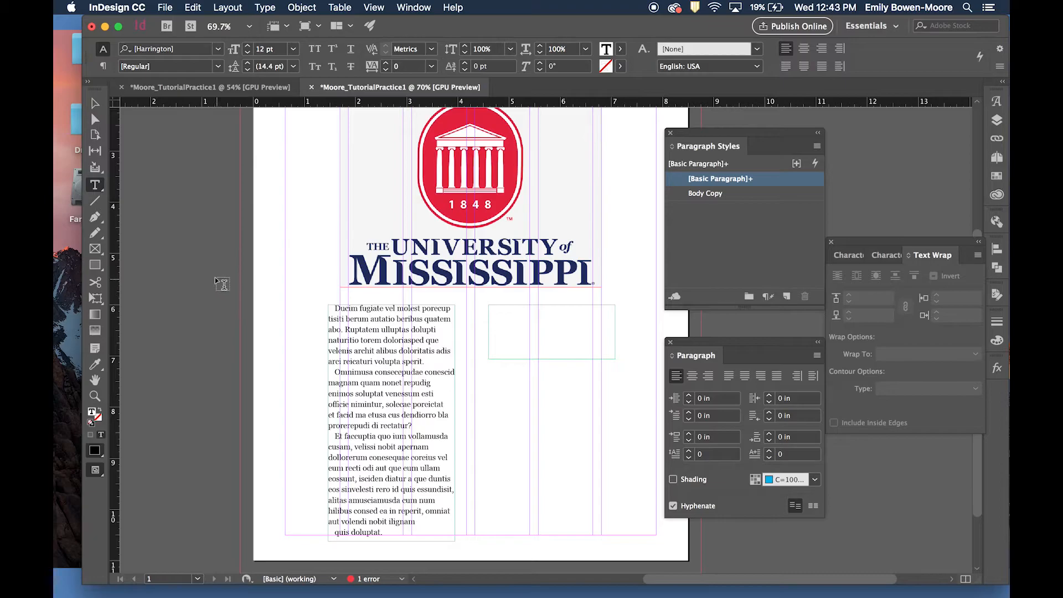
key(Escape)
click(554, 320)
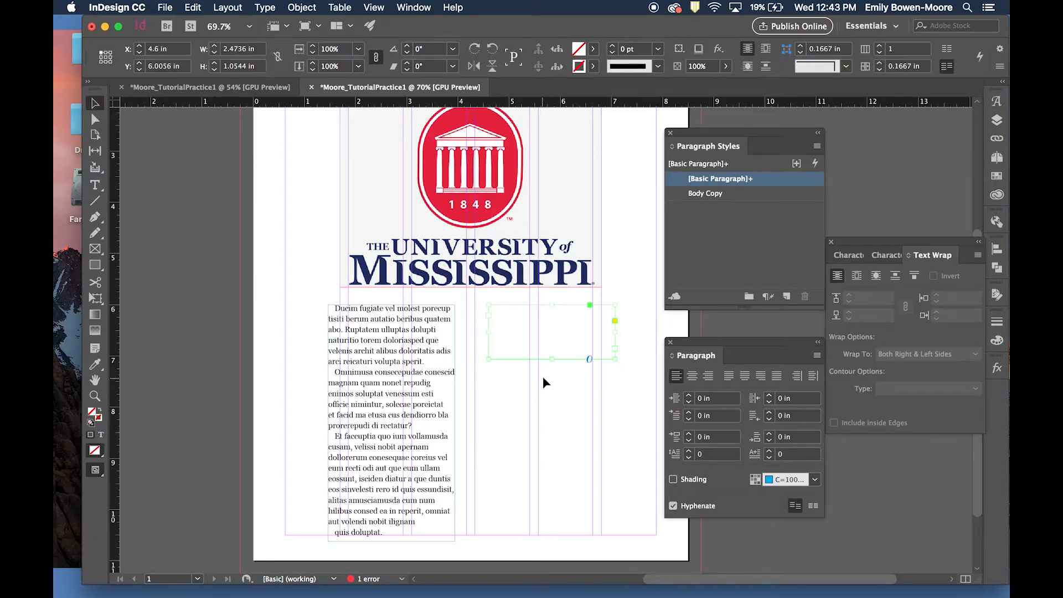
drag(551, 360, 551, 547)
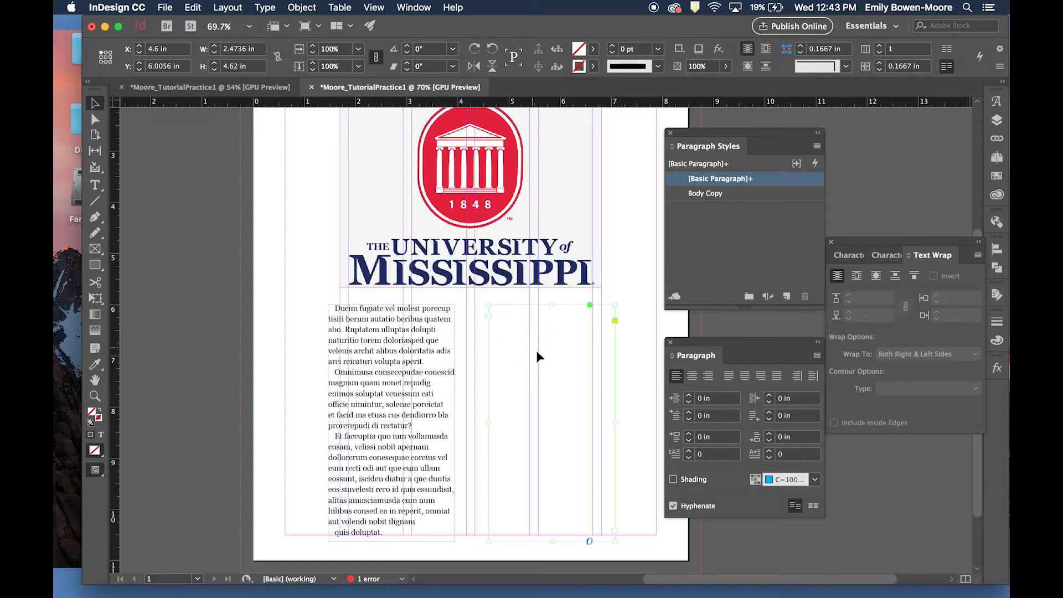
Step: Fill the new second-column text frame with placeholder text
double_click(575, 350)
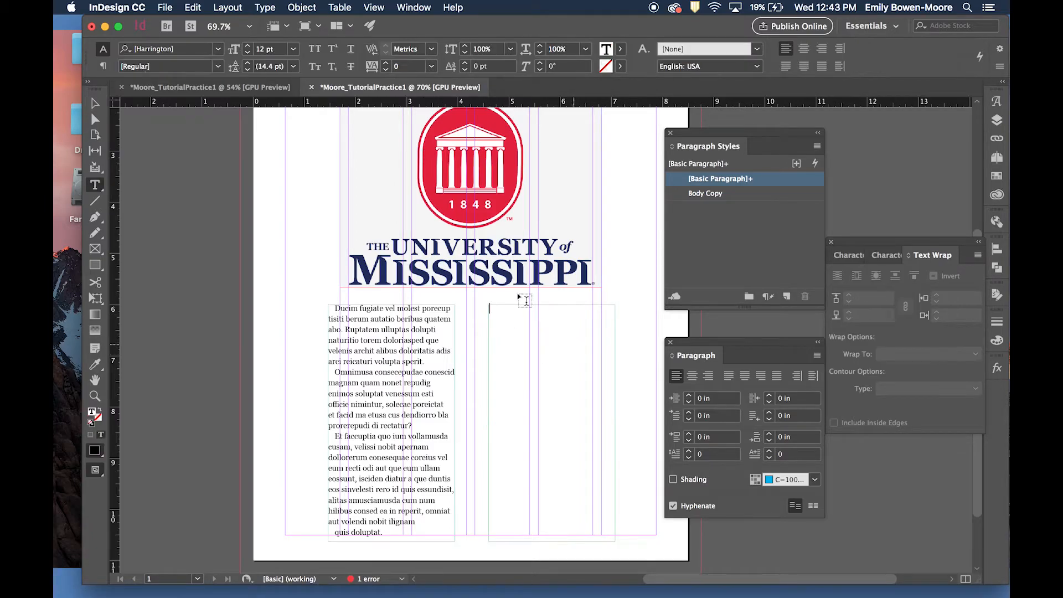
click(265, 8)
mouse_move(295, 326)
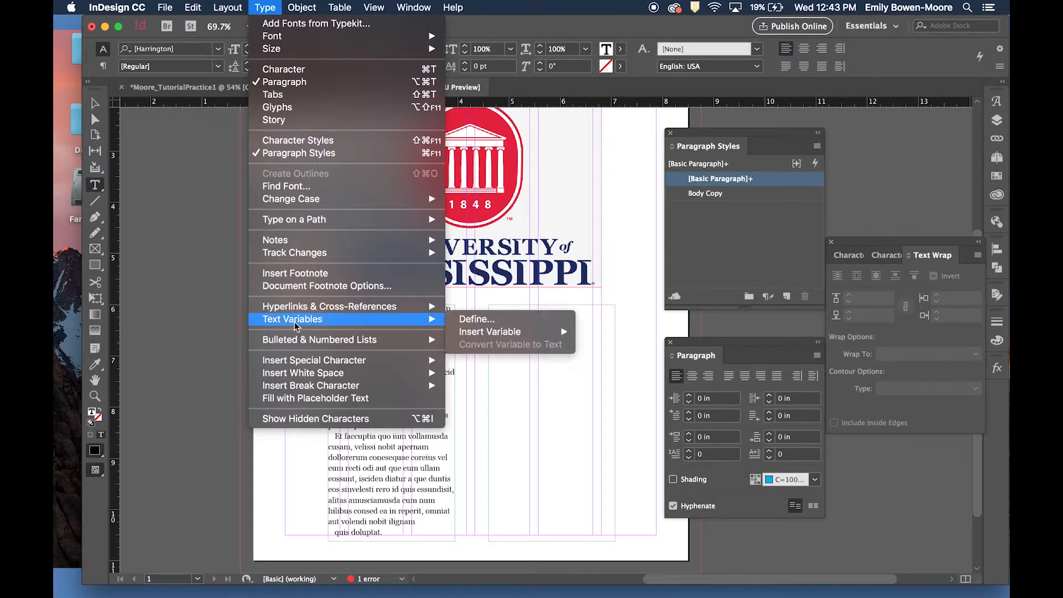
click(302, 399)
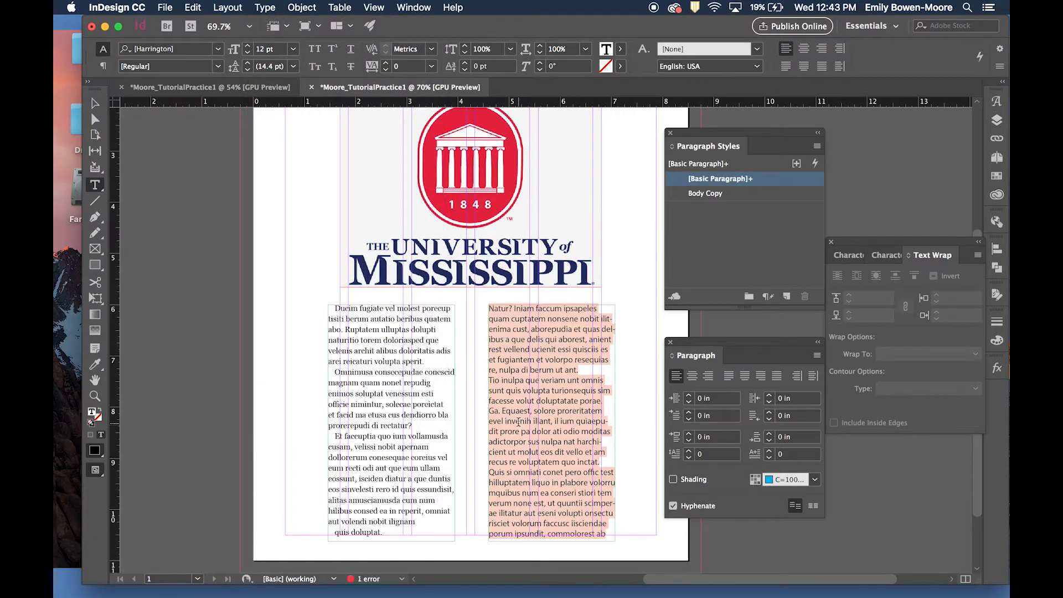
Step: Change all the second column's text to Georgia and apply the Body Copy paragraph style to it
key(super+a)
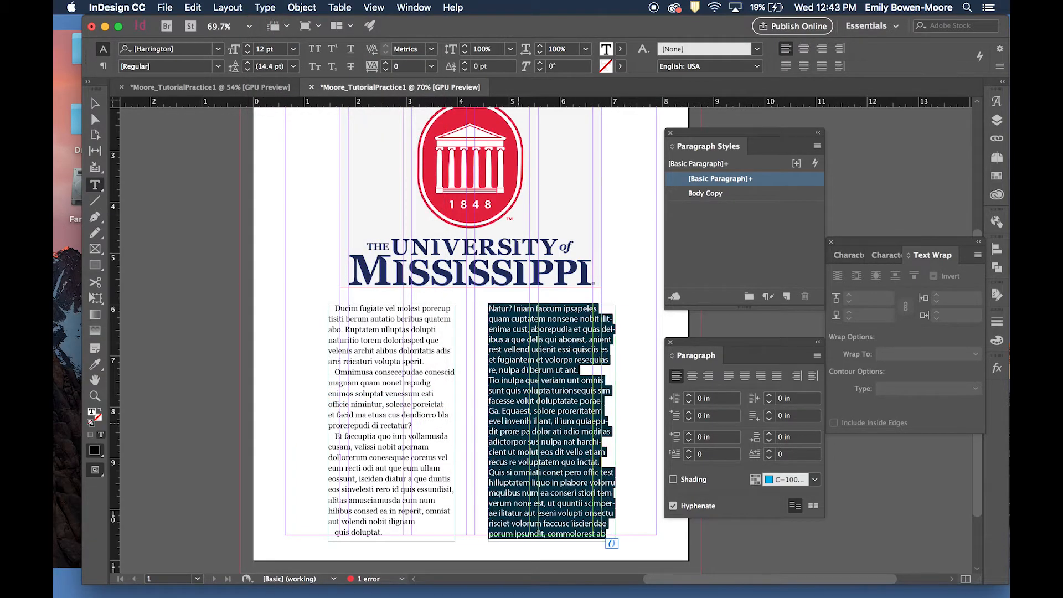
click(218, 49)
scroll(210, 182, up, 15)
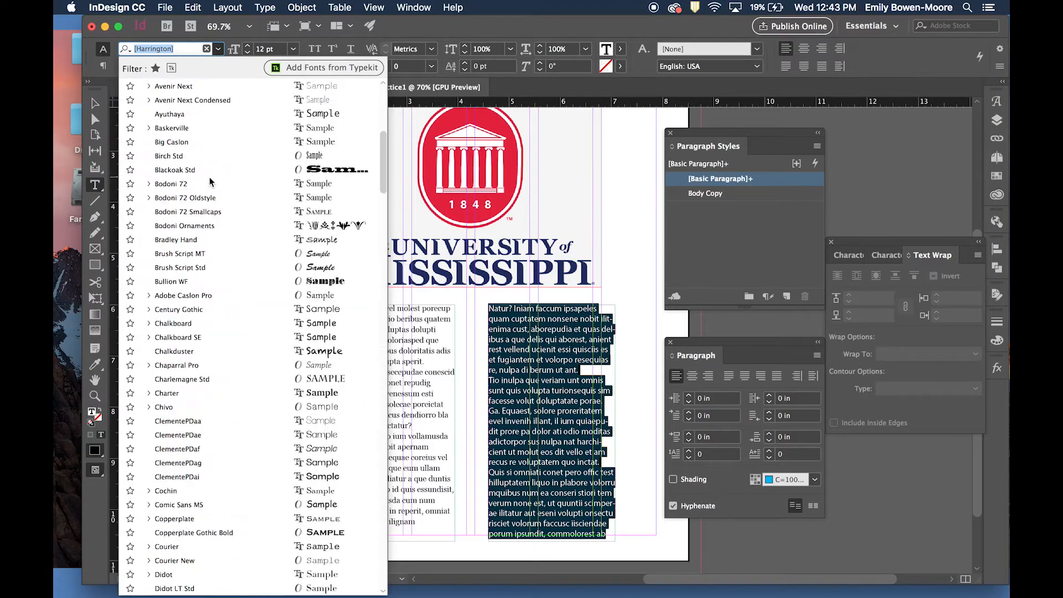
click(177, 82)
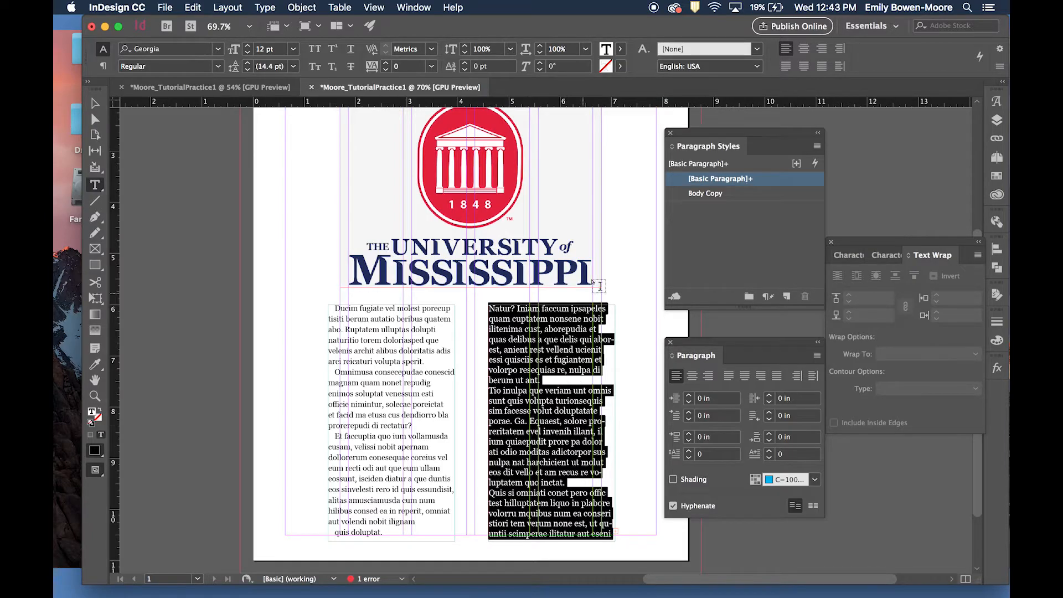
click(706, 193)
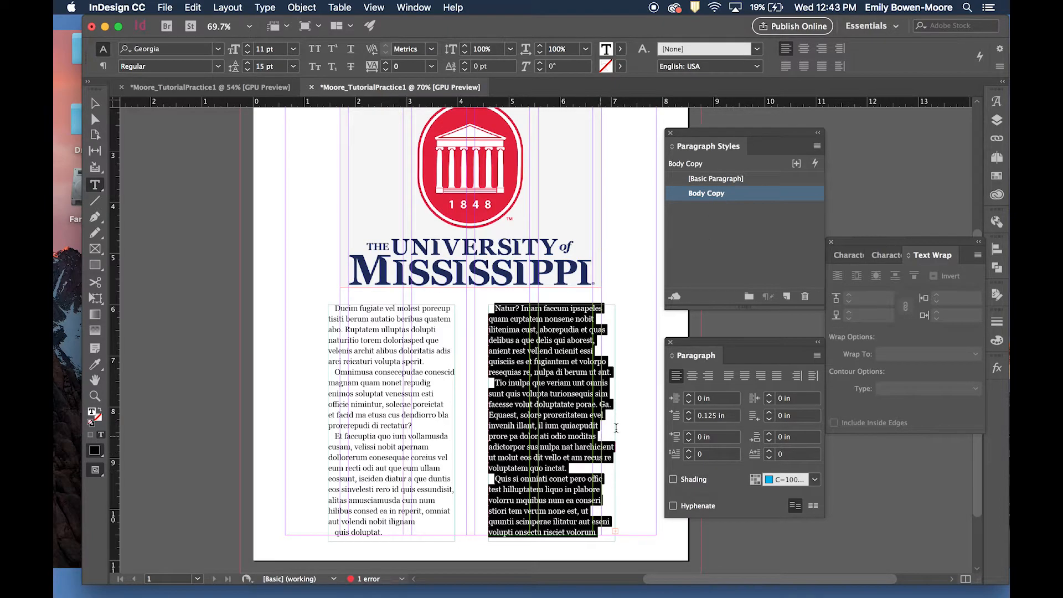
click(641, 431)
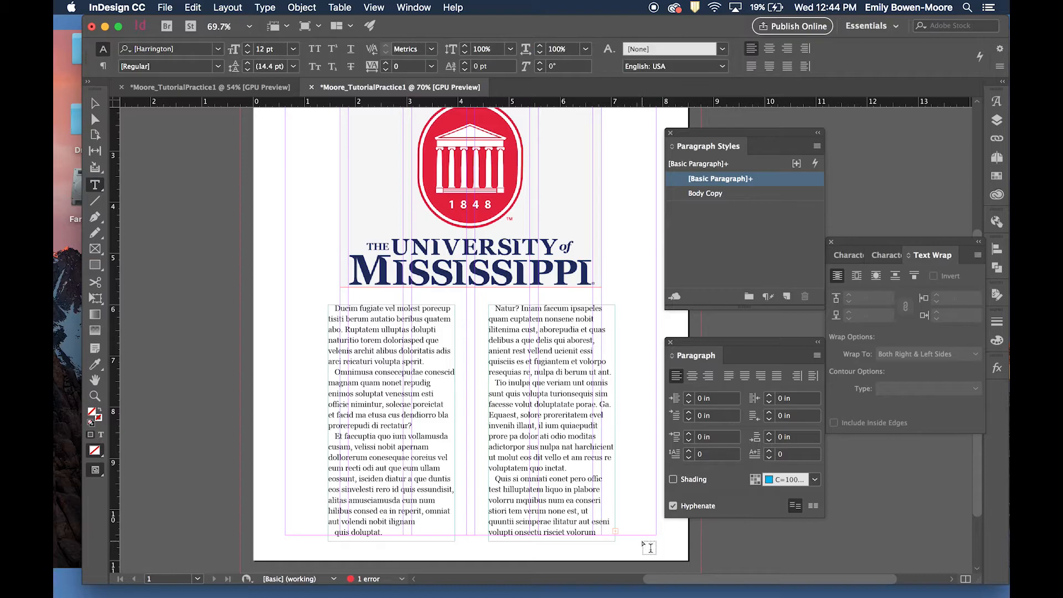
Step: Flow the second column's overset text into a new linked frame about 1.96 by 0.86 in on the pasteboard beside the page
scroll(649, 547, right, 5)
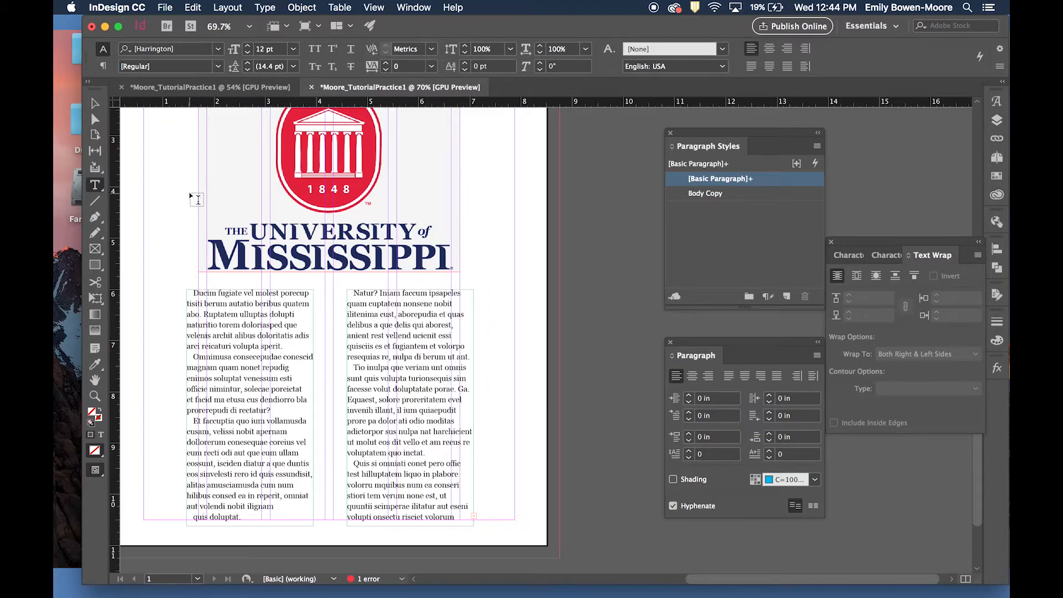
click(96, 104)
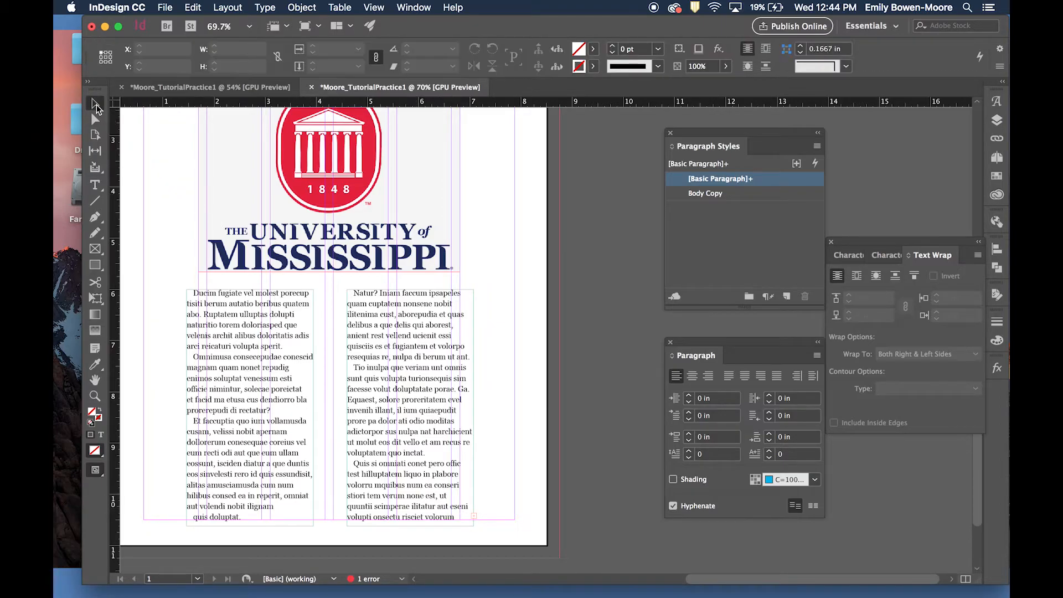
click(474, 511)
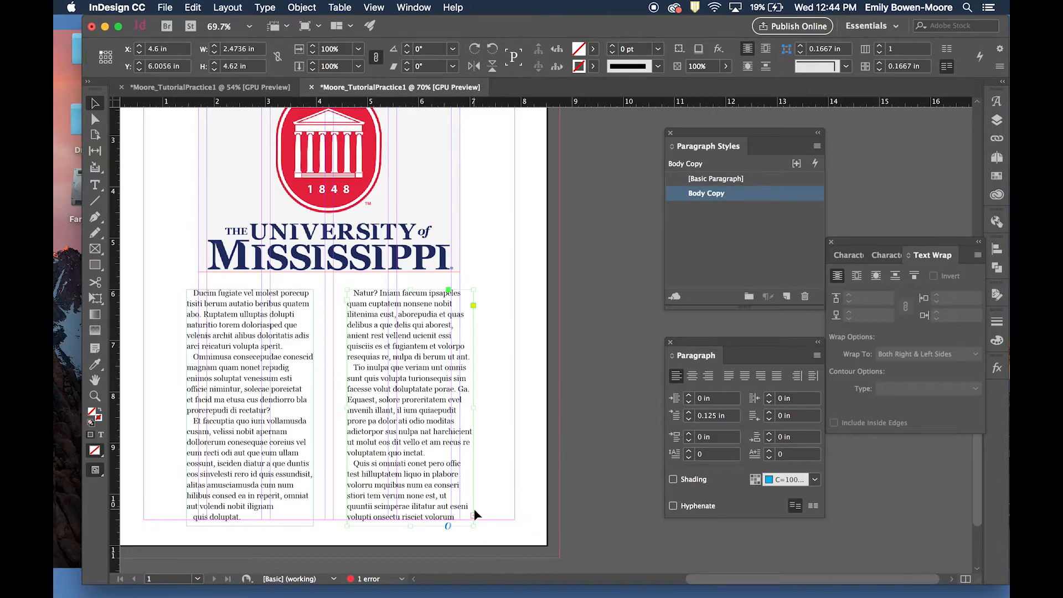
click(473, 514)
drag(583, 282, 683, 325)
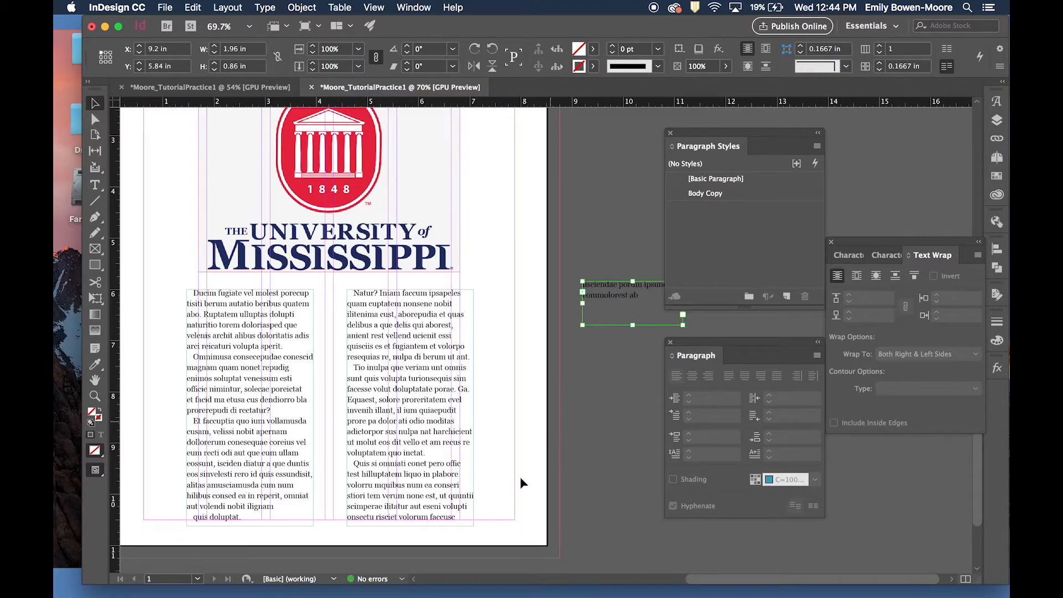
scroll(526, 475, left, 5)
scroll(526, 475, up, 1)
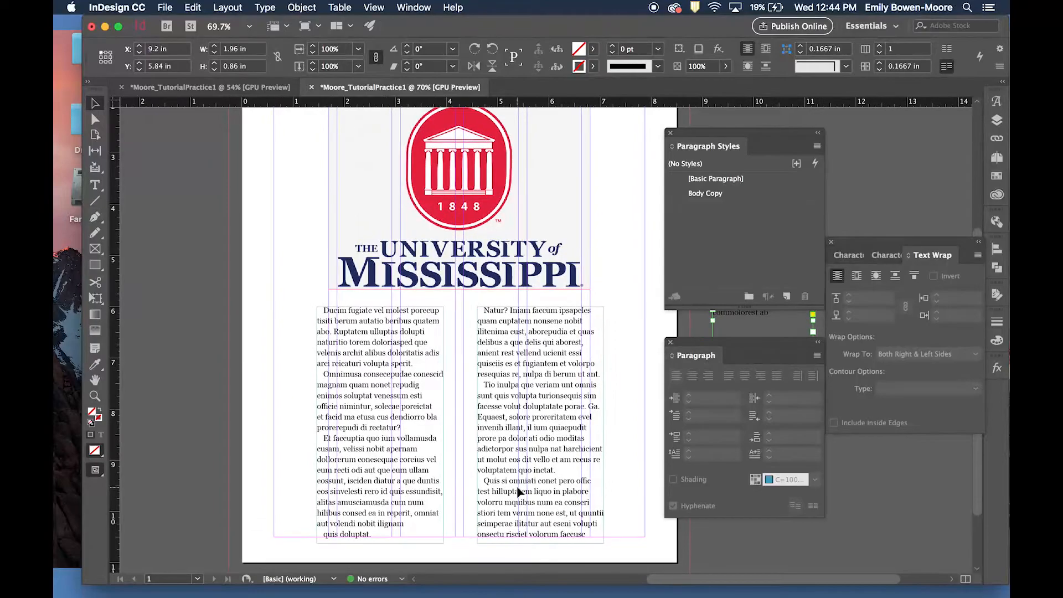
Step: Set the first-line indent of the first column's opening paragraph to 0 in
click(558, 379)
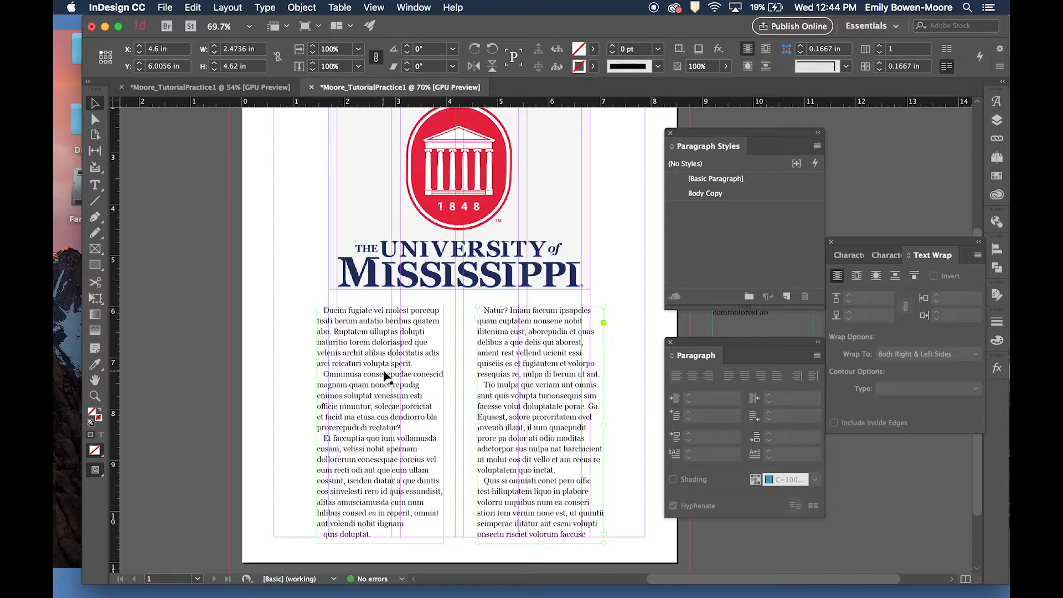
drag(386, 372, 389, 364)
drag(390, 367, 387, 373)
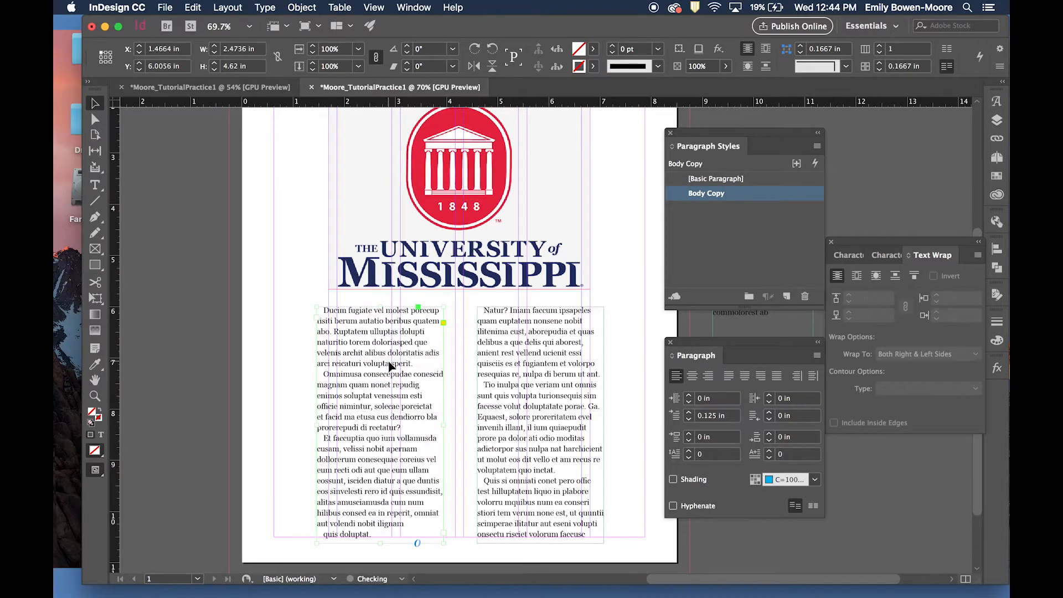
double_click(328, 310)
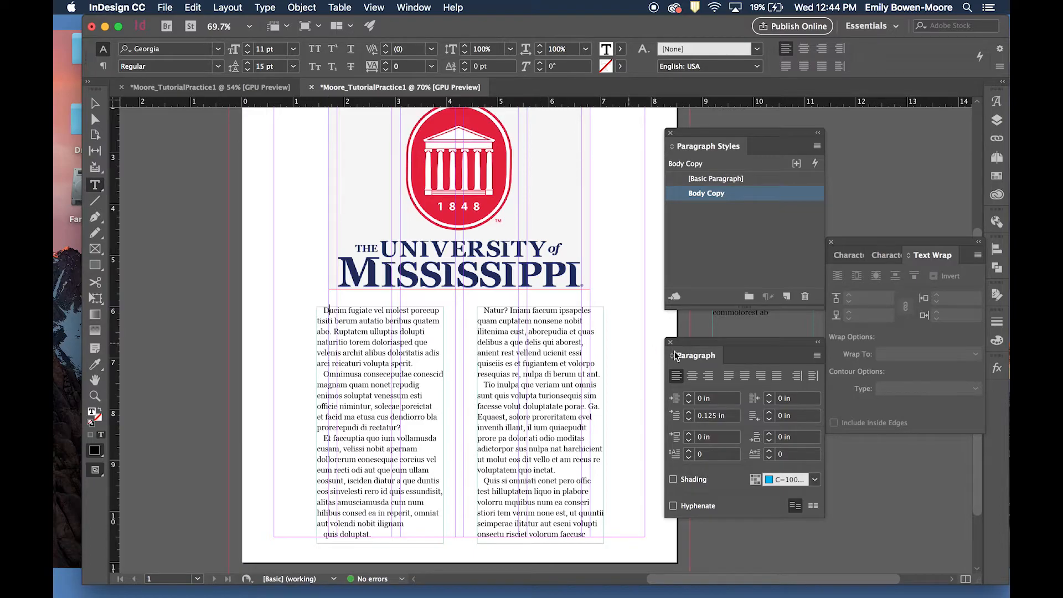
drag(762, 355, 586, 305)
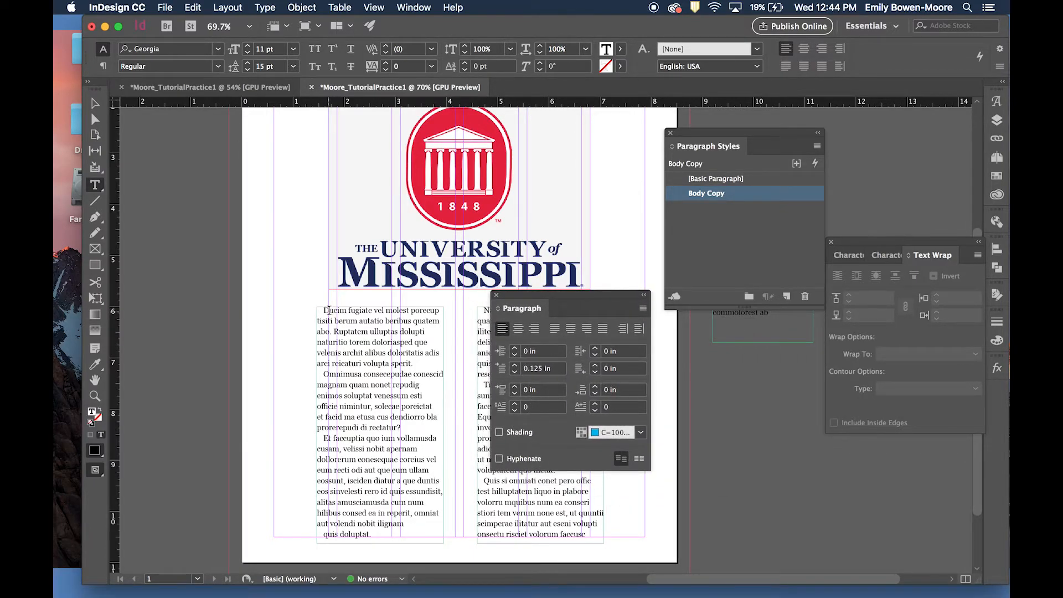
scroll(327, 311, up, 5)
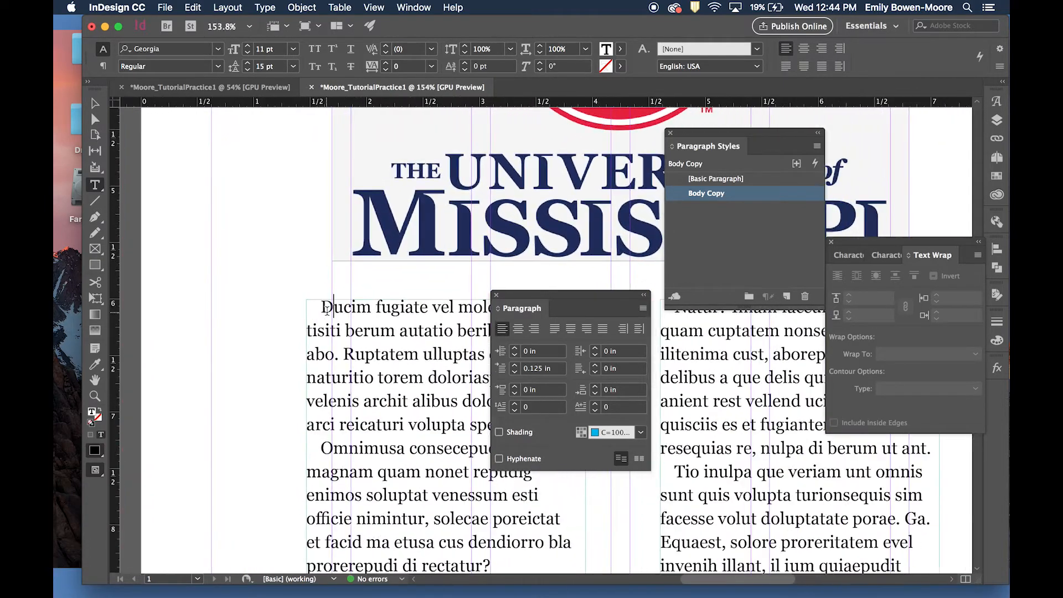
drag(332, 307, 321, 307)
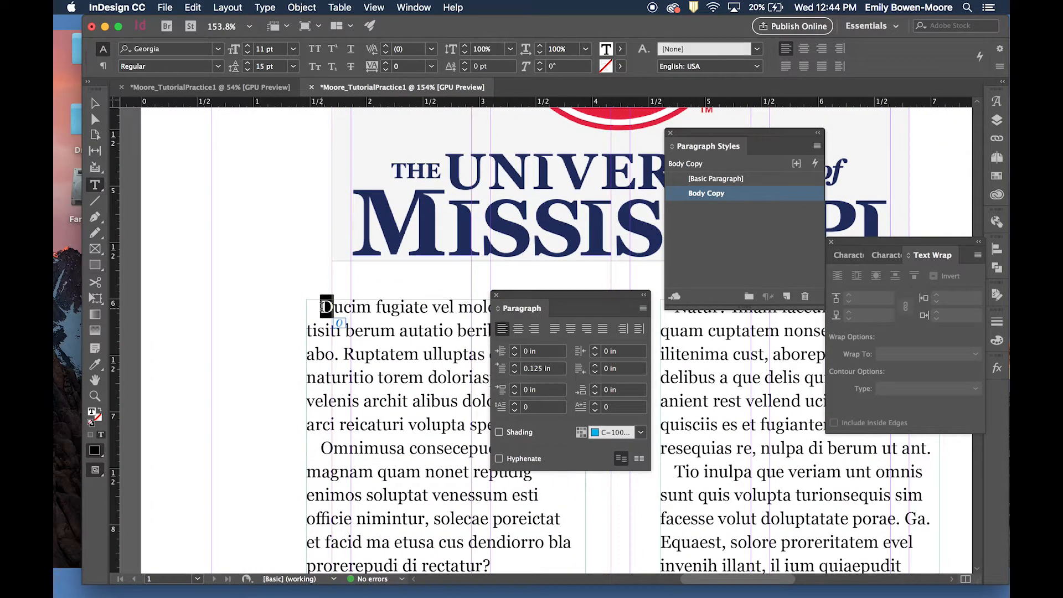
click(323, 307)
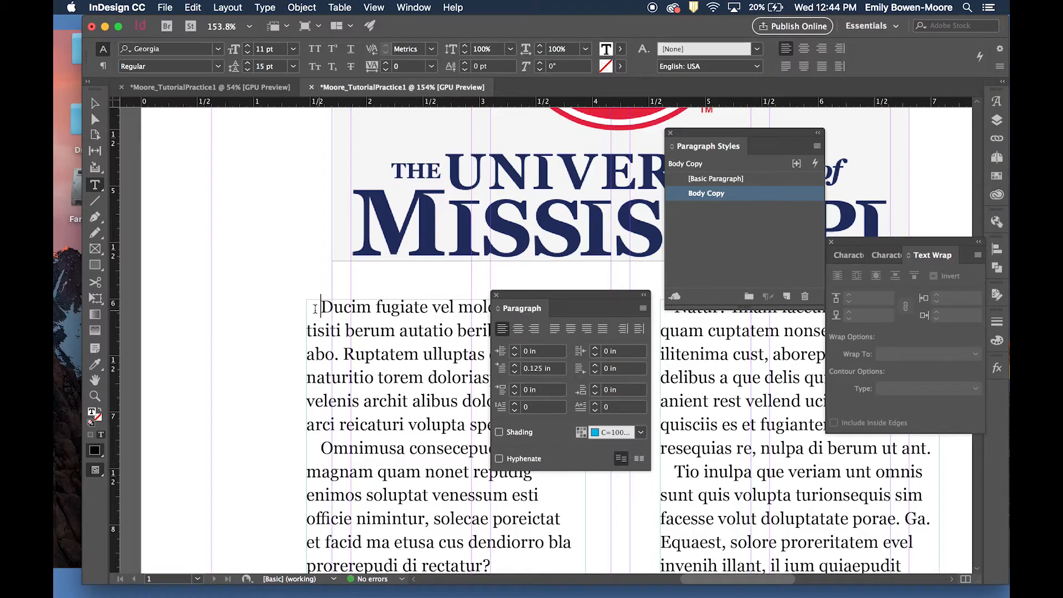
click(516, 371)
click(516, 372)
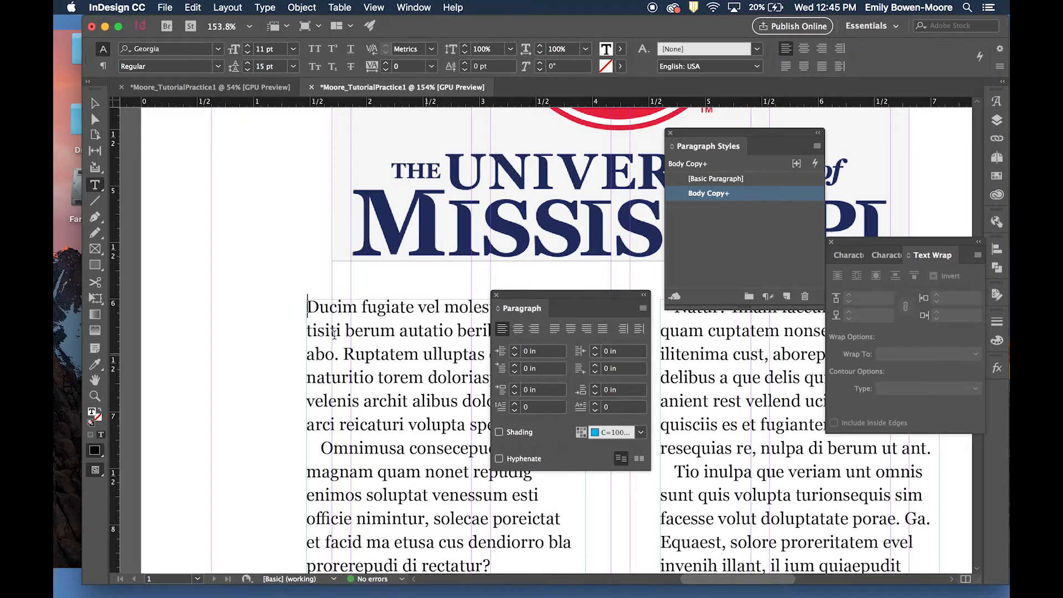
Step: Give the first column's opening paragraph a one-character drop cap three lines tall
drag(308, 308, 321, 309)
click(595, 405)
click(515, 404)
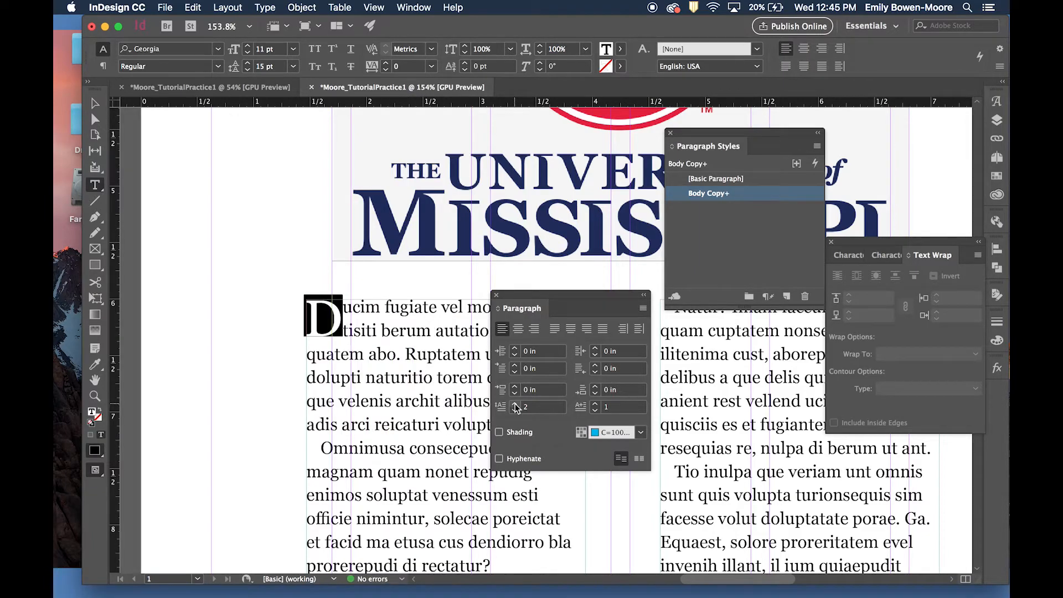
click(515, 405)
click(515, 405)
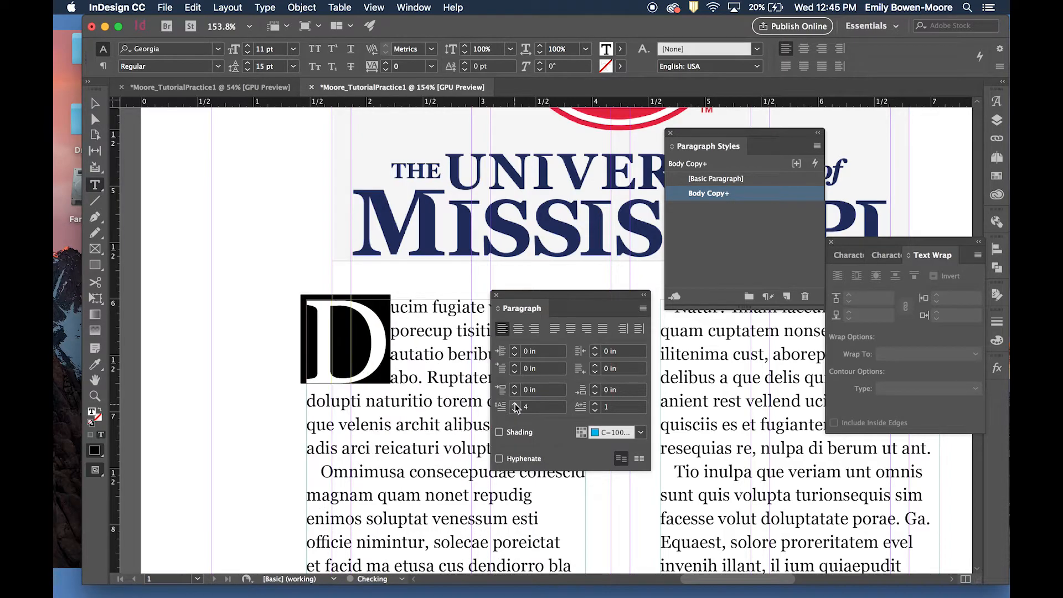
click(515, 410)
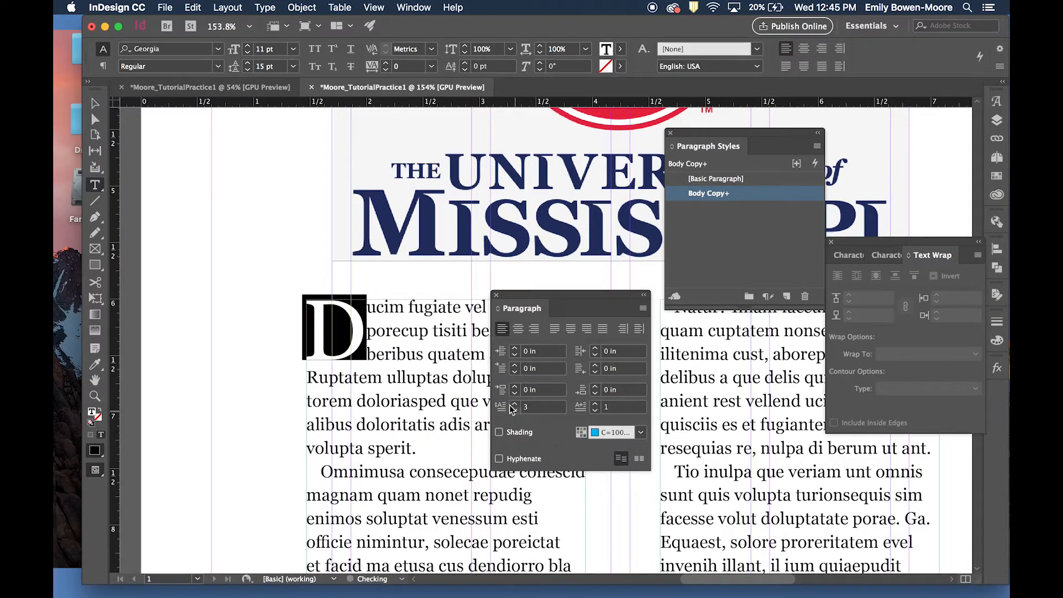
click(262, 365)
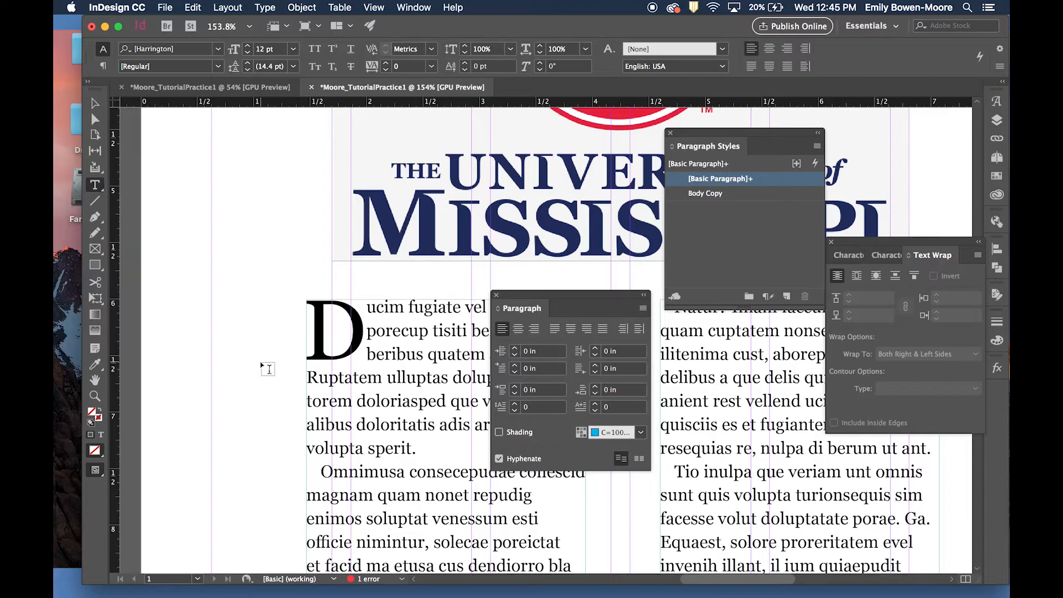
Step: Set the kerning between the drop cap D and the following letter to -20, and move the paragraph settings off the first column
scroll(261, 366, down, 5)
scroll(262, 366, up, 5)
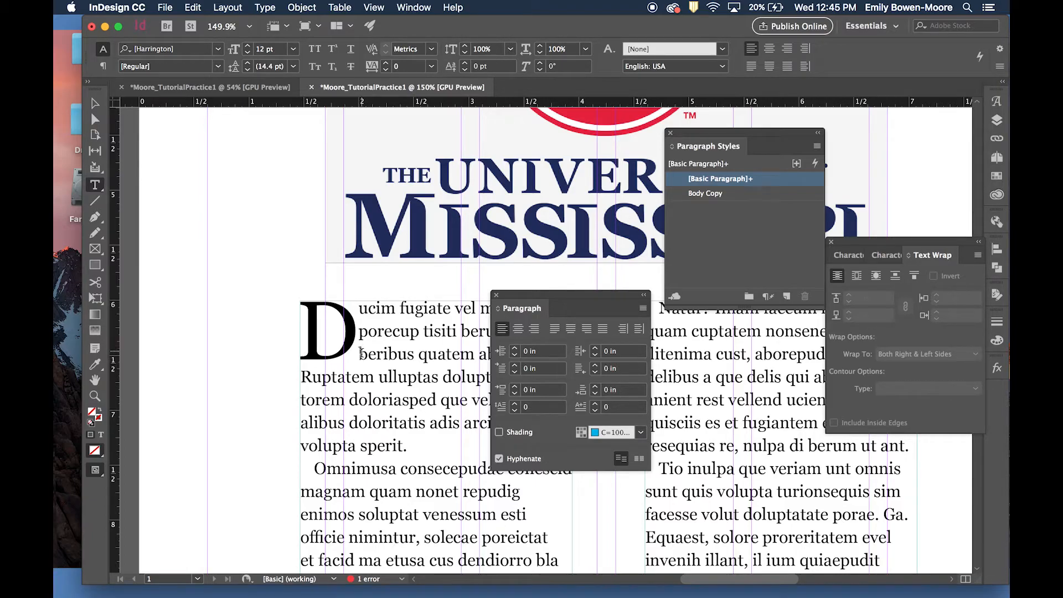
click(360, 313)
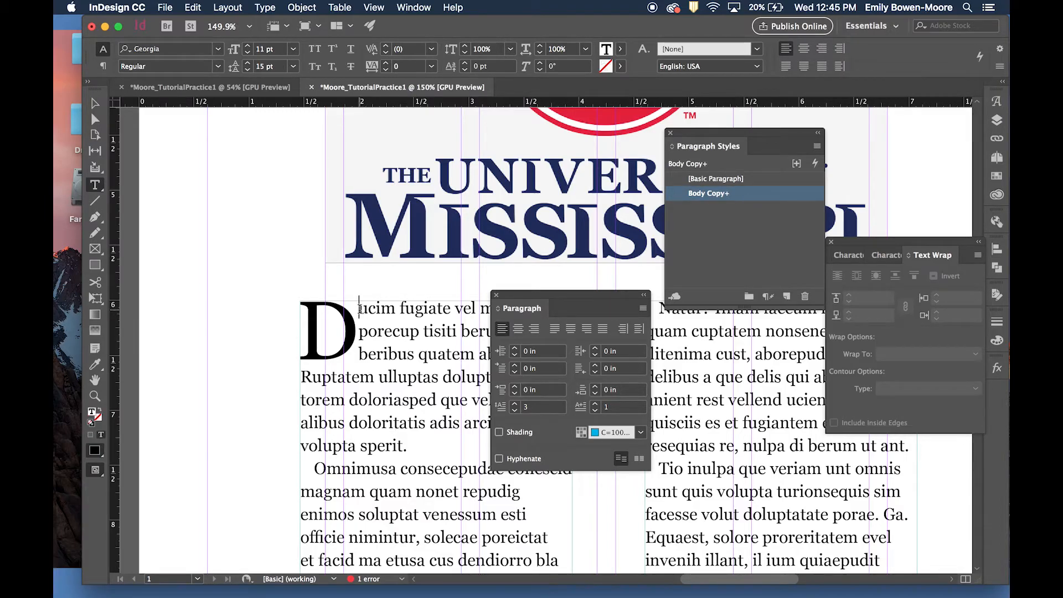
click(386, 52)
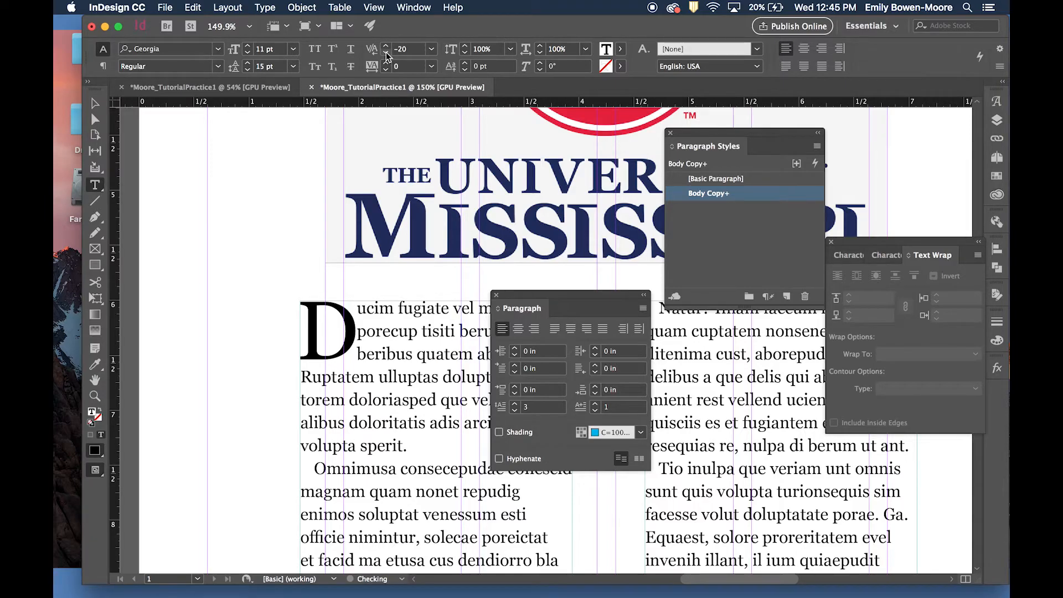
click(385, 45)
click(386, 46)
click(387, 52)
click(387, 52)
click(387, 52)
drag(589, 295, 831, 360)
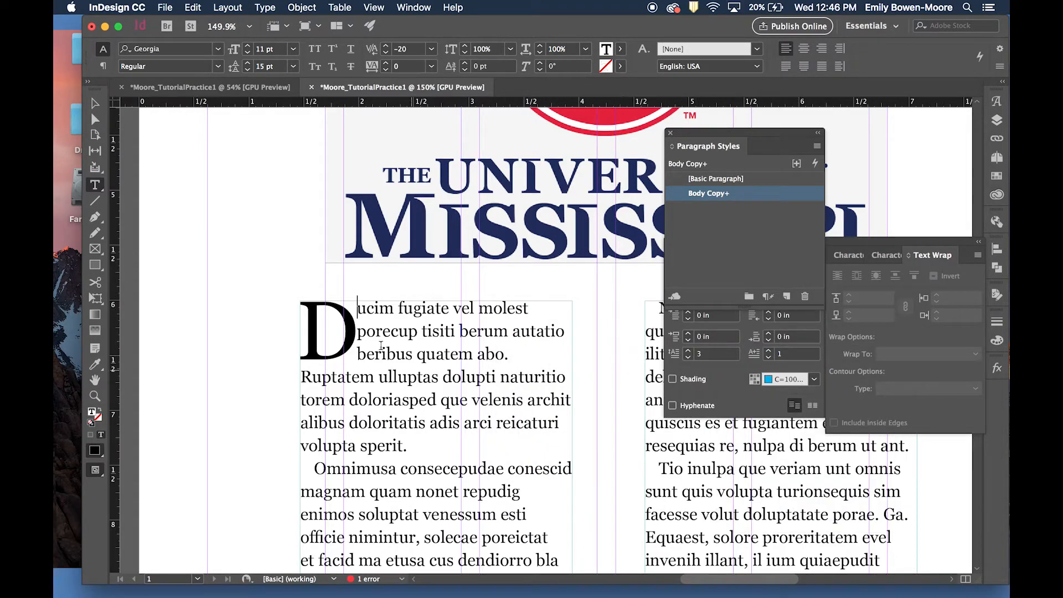
Step: Make the Background Color layer visible
scroll(383, 312, down, 6)
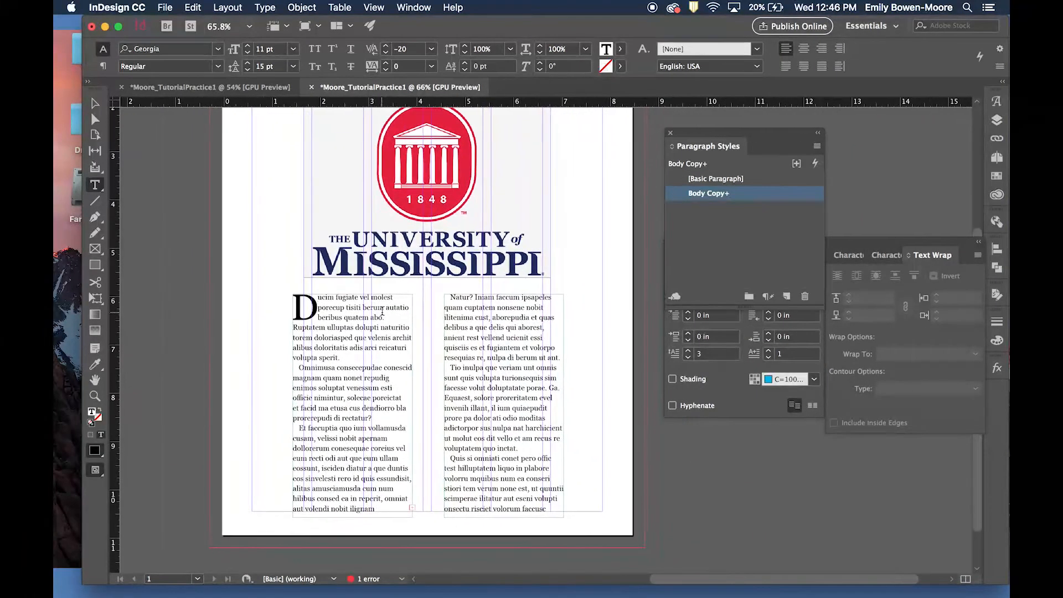
scroll(382, 311, up, 3)
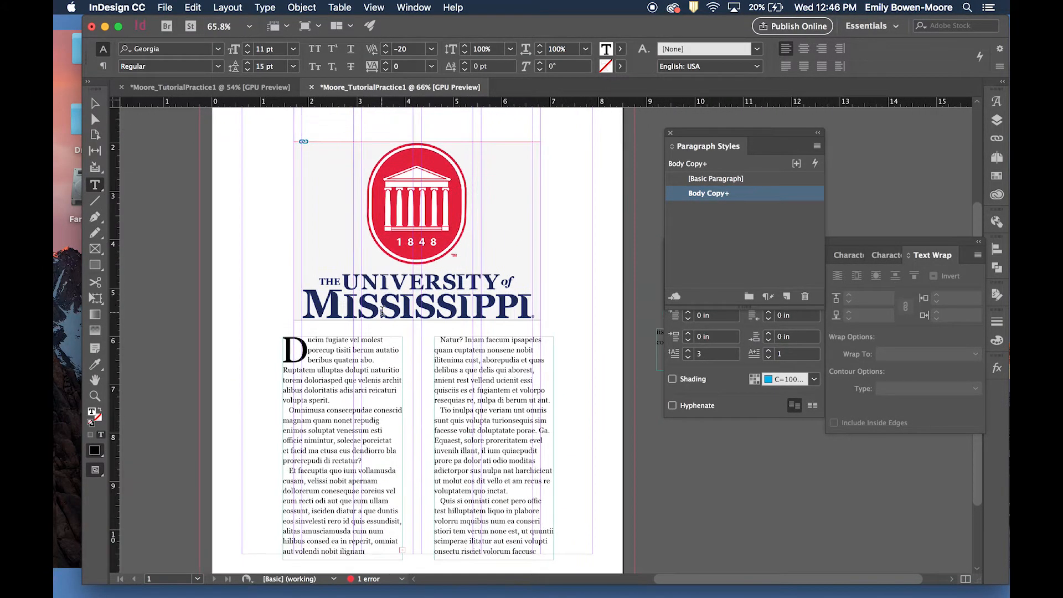
click(997, 120)
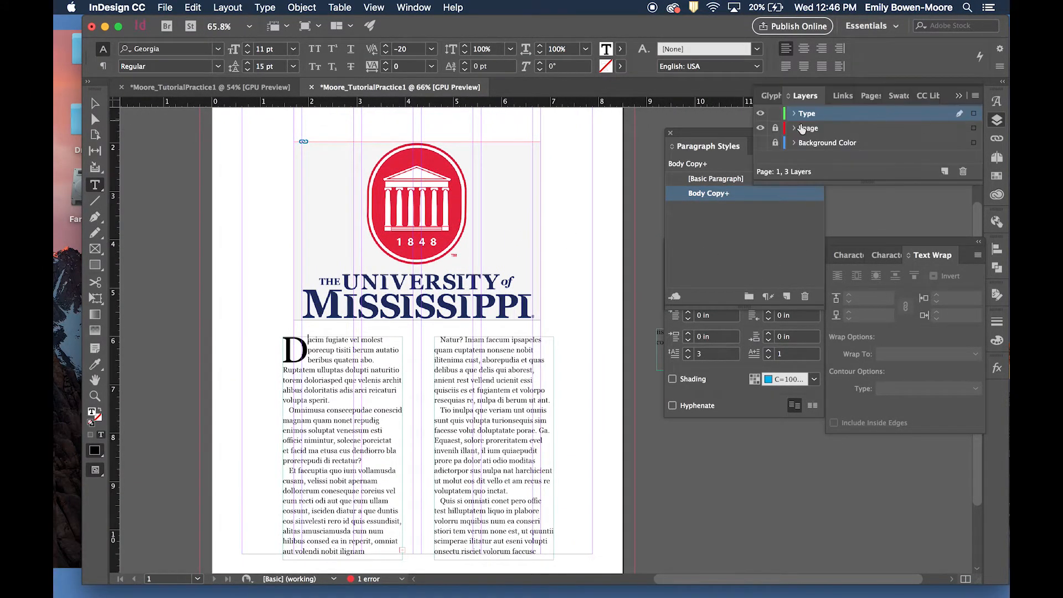
click(761, 143)
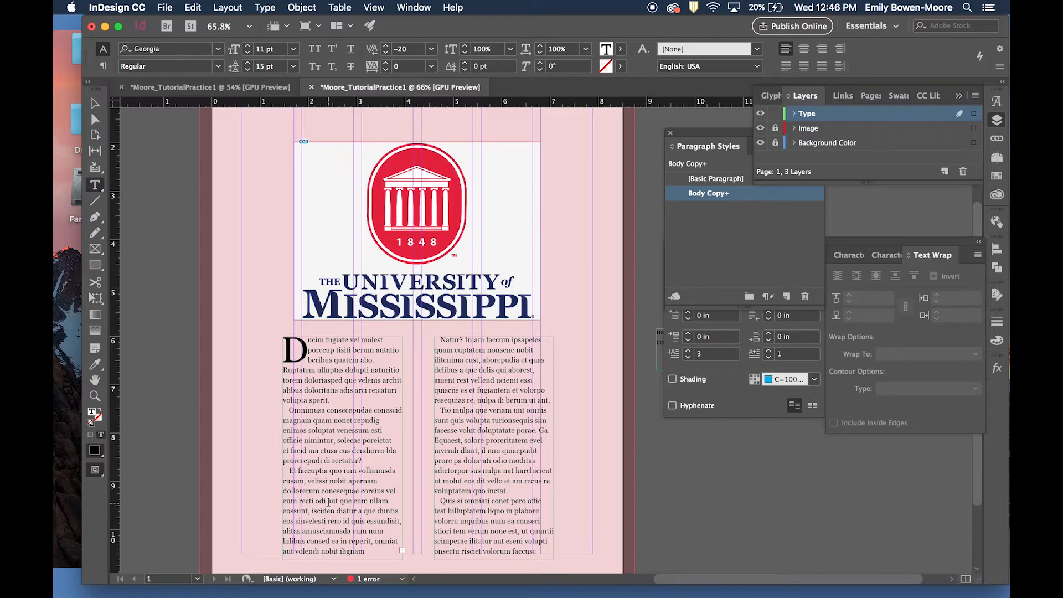
Step: Draw an ellipse about 1.46 in tall over the image's upper edge and widen it to 7.25 in, spanning the page margins
scroll(321, 495, up, 5)
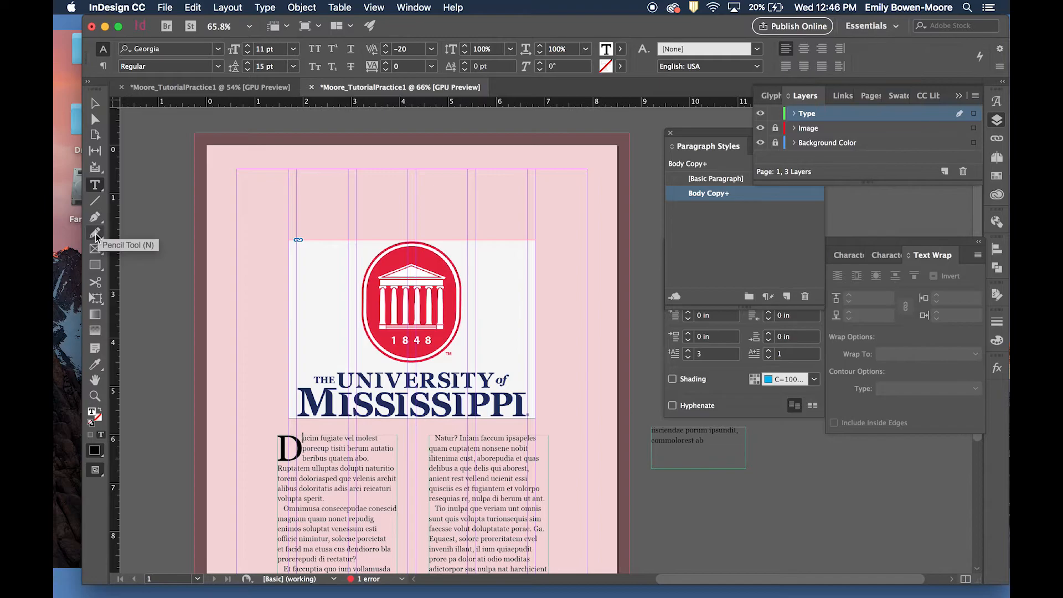
click(97, 265)
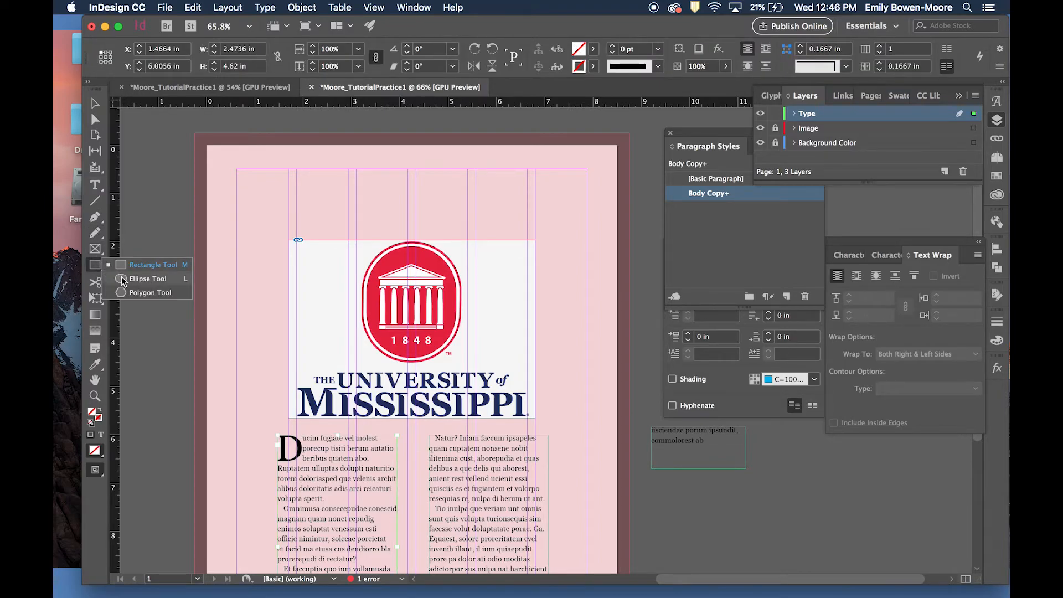
click(122, 280)
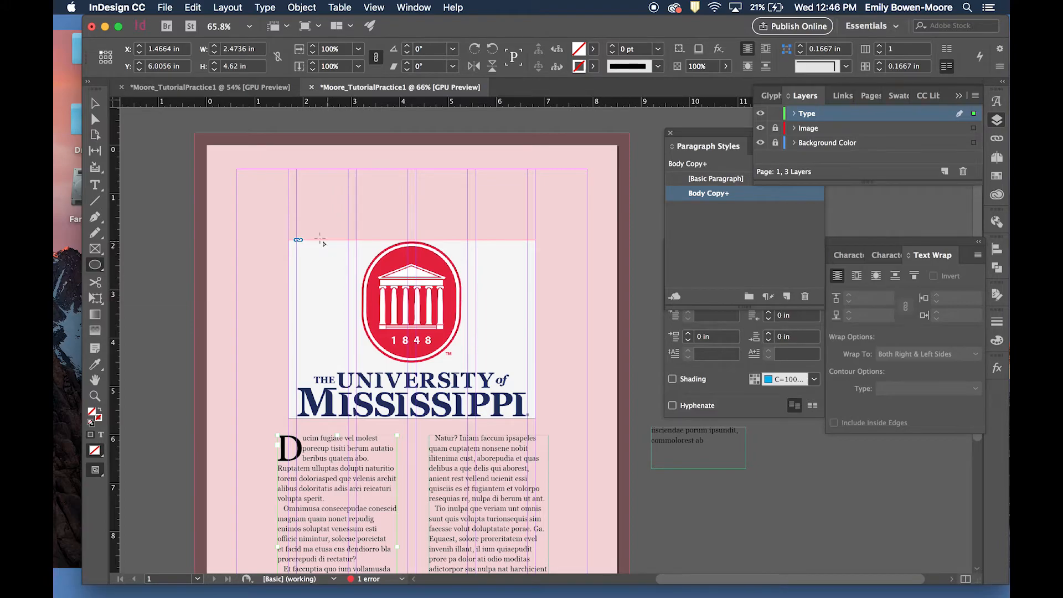
drag(250, 211, 589, 279)
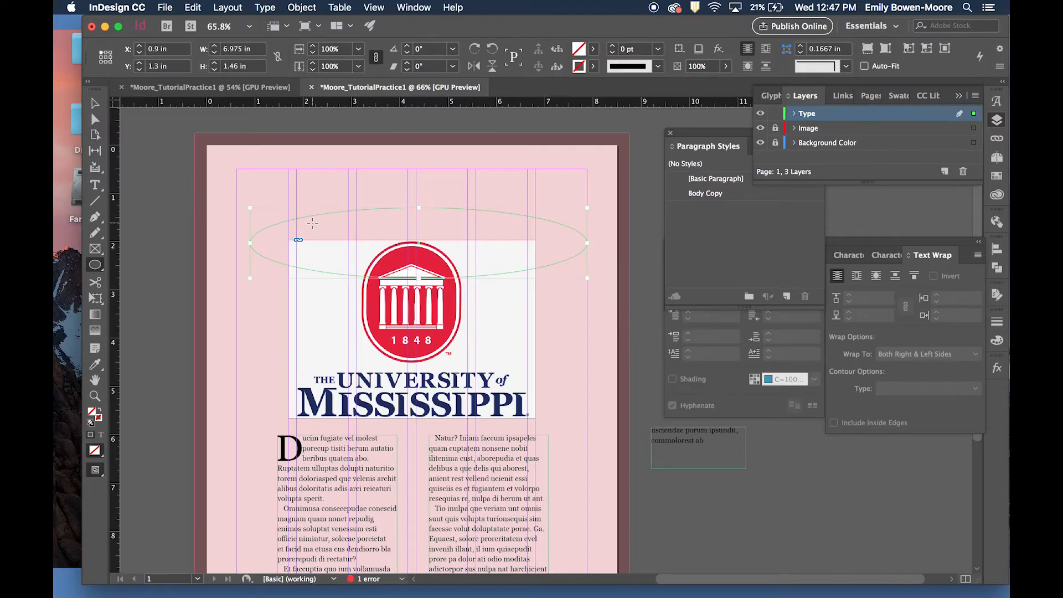
key(v)
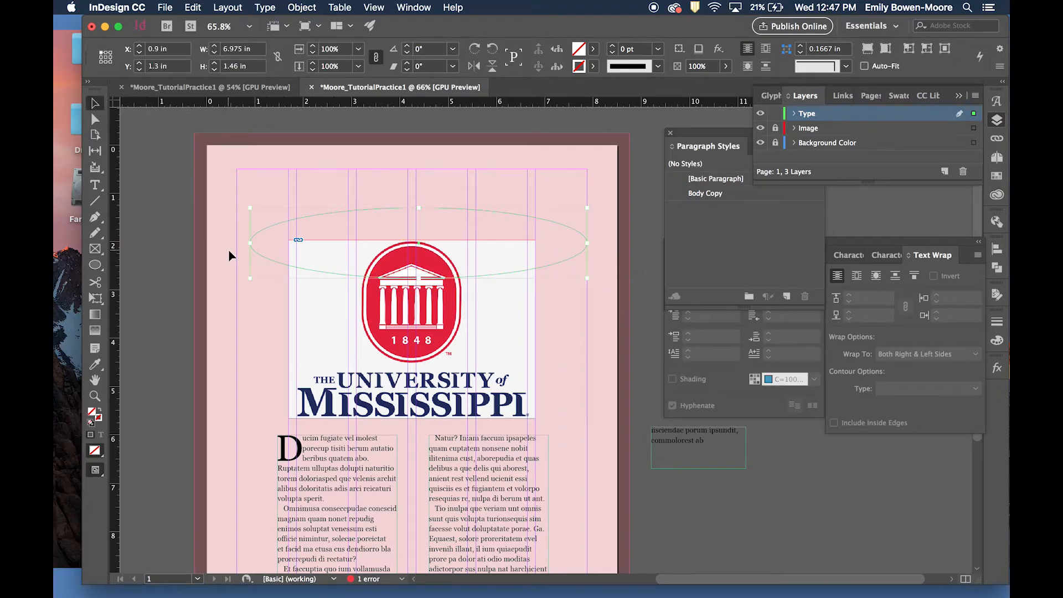
drag(250, 243, 239, 246)
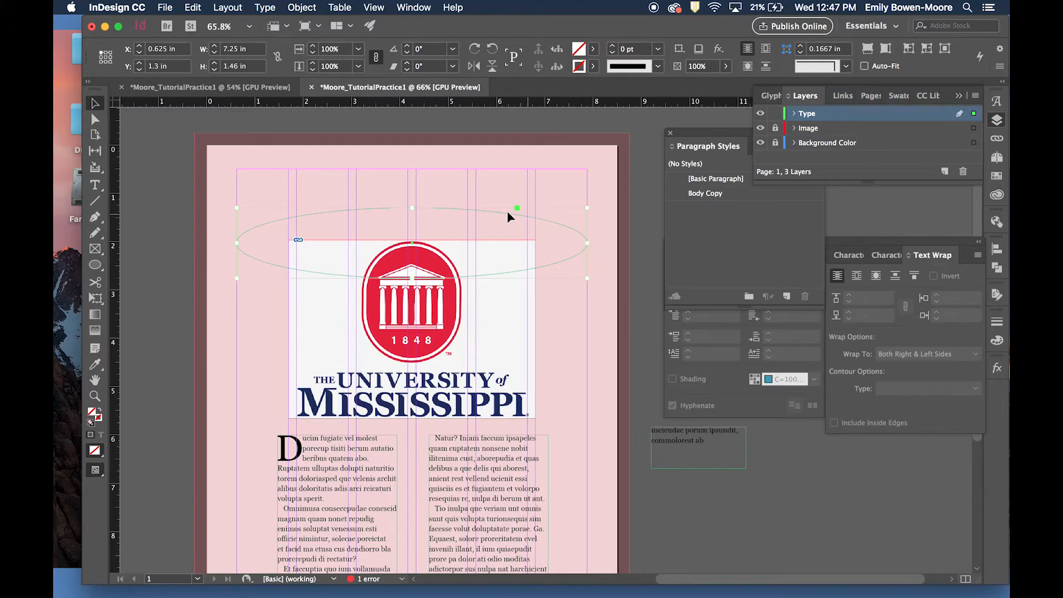
Step: Apply a black stroke to the ellipse and deselect it
click(593, 67)
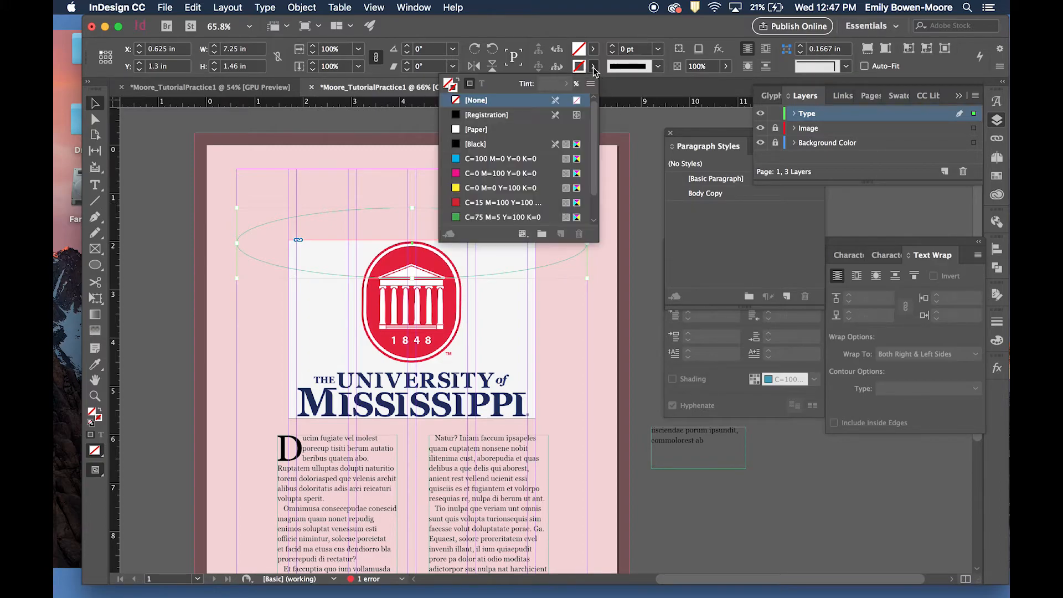
click(487, 144)
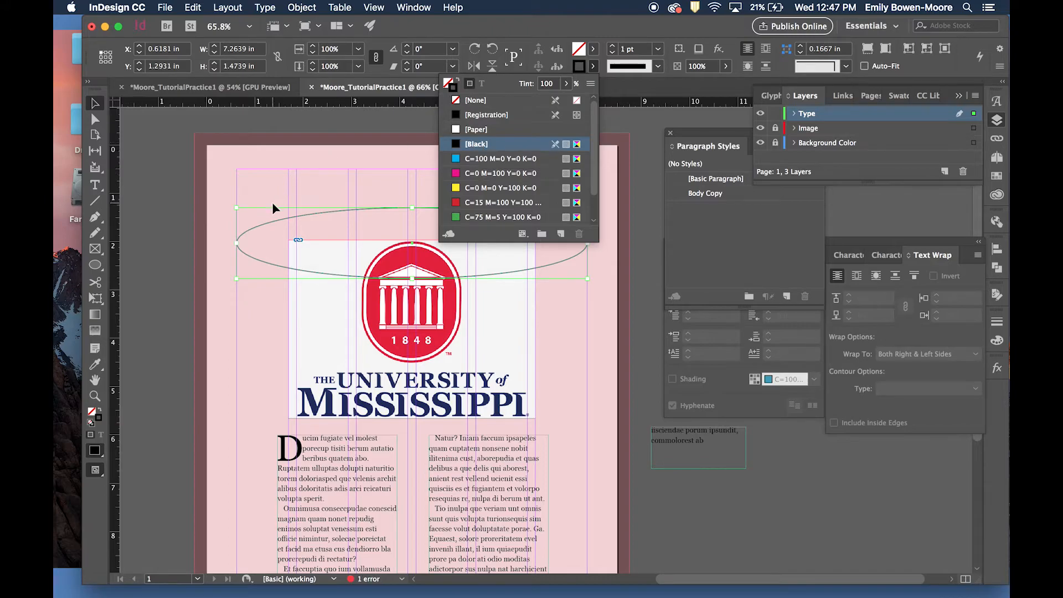
click(309, 188)
Step: Add "Hotty Toddy gosh almight who the hell are we? Hey! Flim flam bim bam, Ole Miss by damn!!!" along the ellipse's path and select it
click(96, 186)
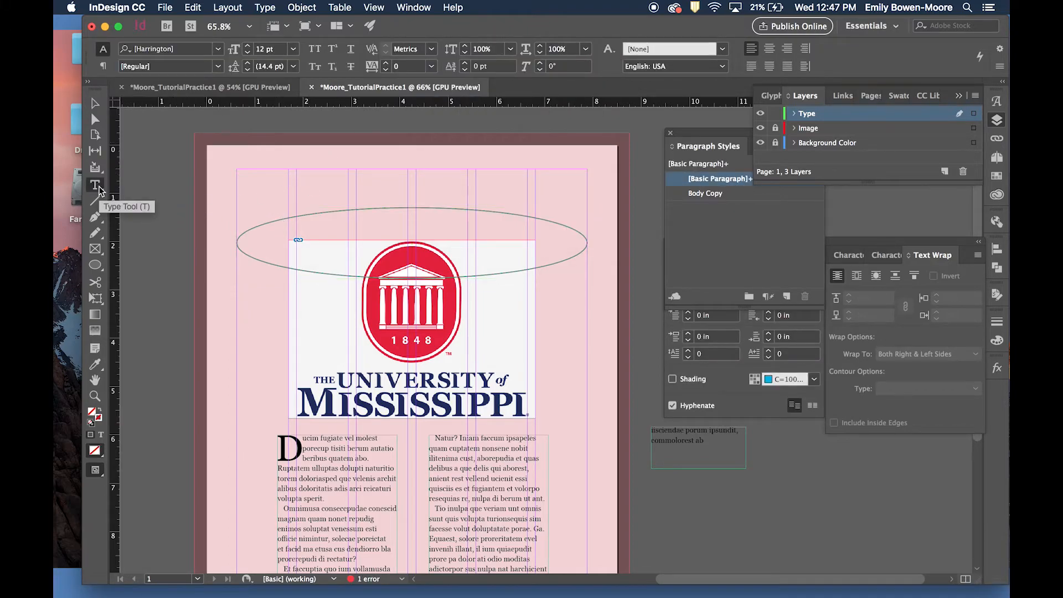
click(99, 187)
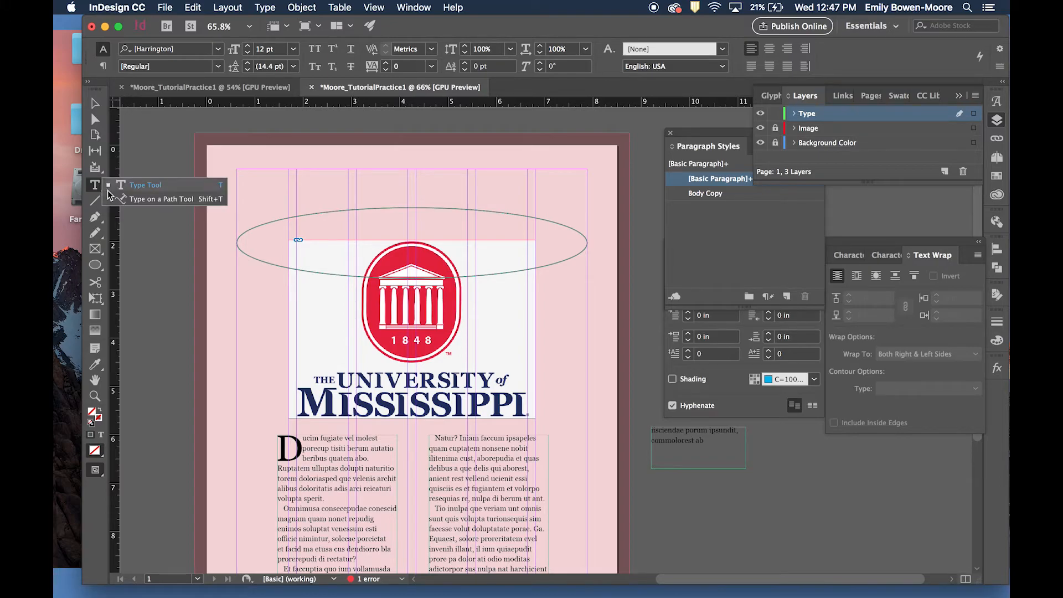
click(128, 199)
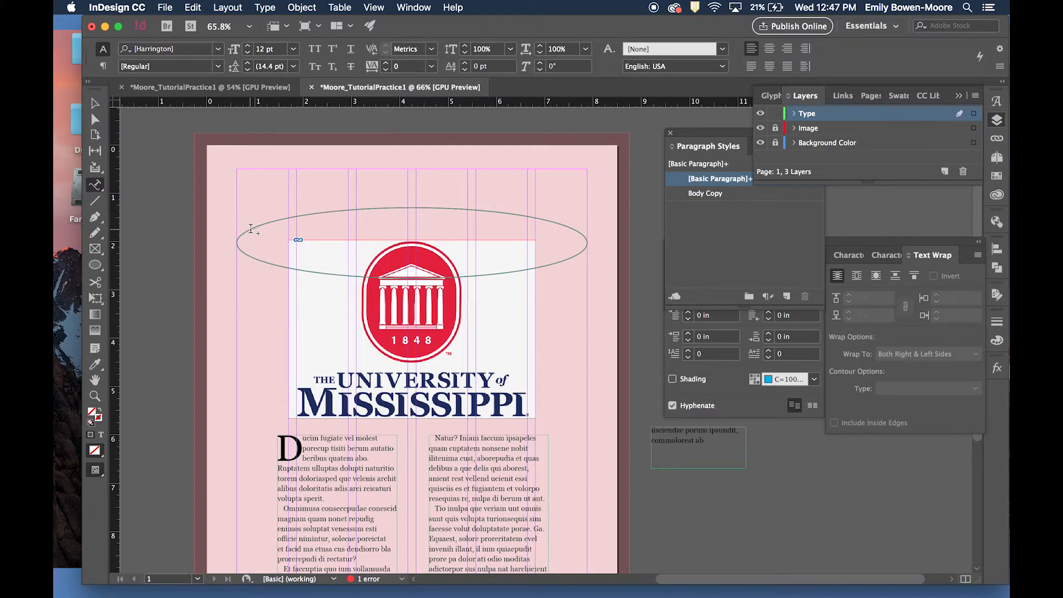
click(251, 229)
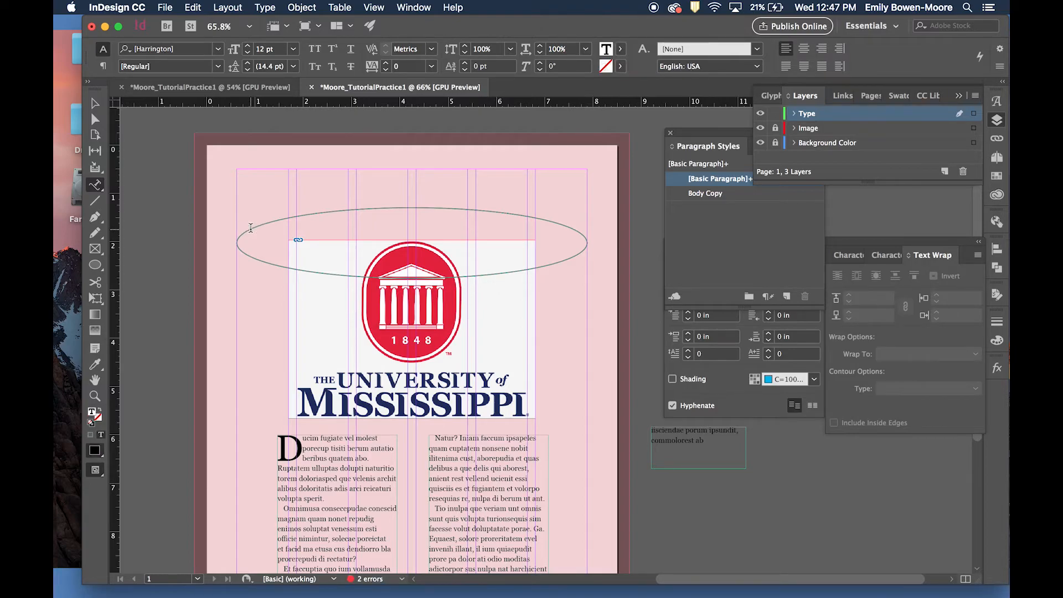
text(Hotty Toddy gosh almight who the hell are we? Hey! F)
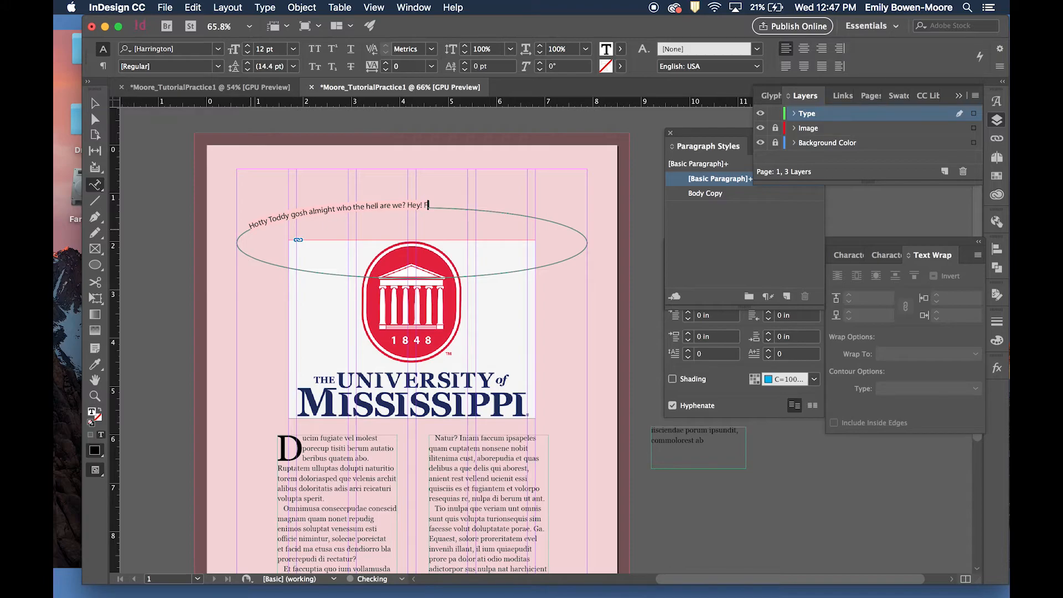
text(lim flam bim bam, ole Miss by D)
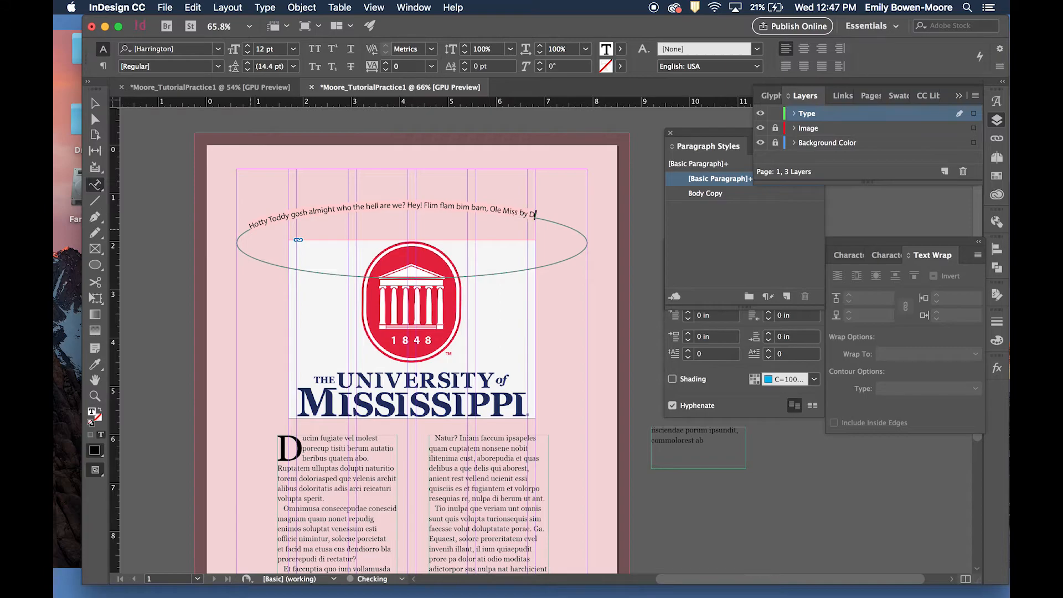
text(am)
triple_click(304, 211)
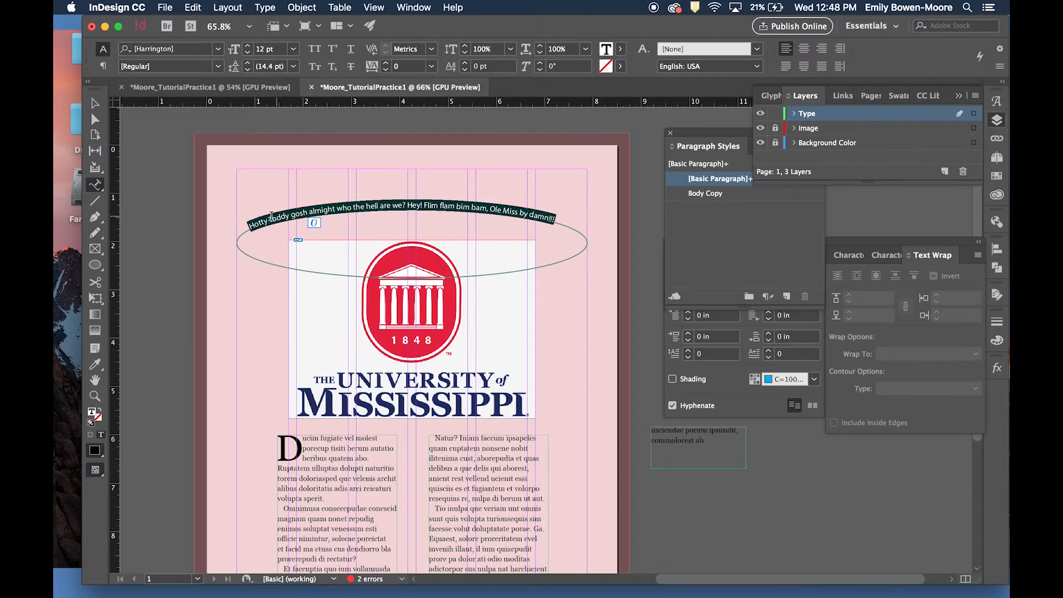
Step: Set the headline text on the ellipse in Georgia at 13 pt
click(219, 49)
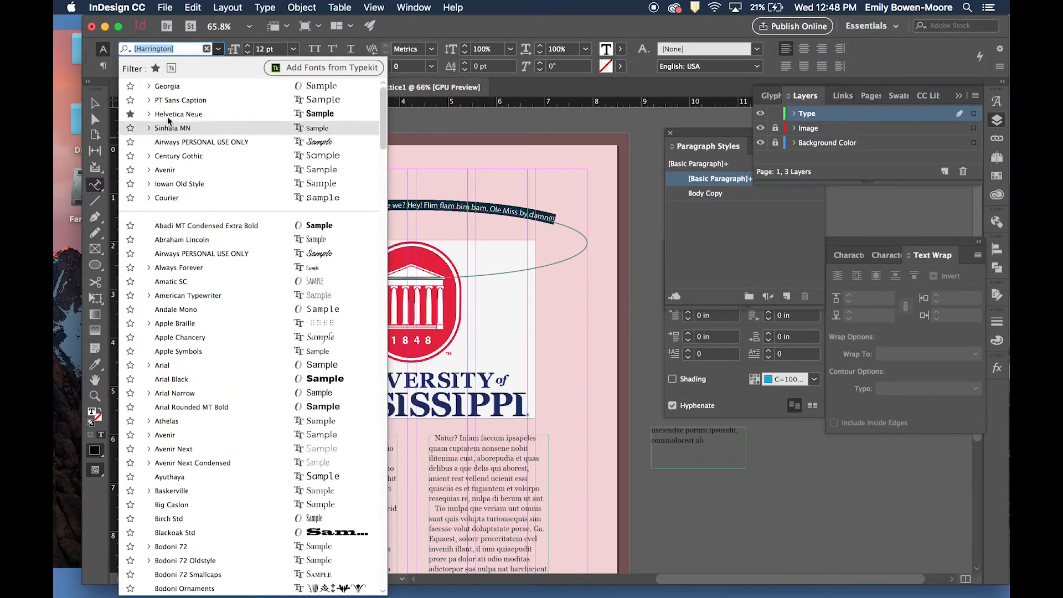
click(167, 86)
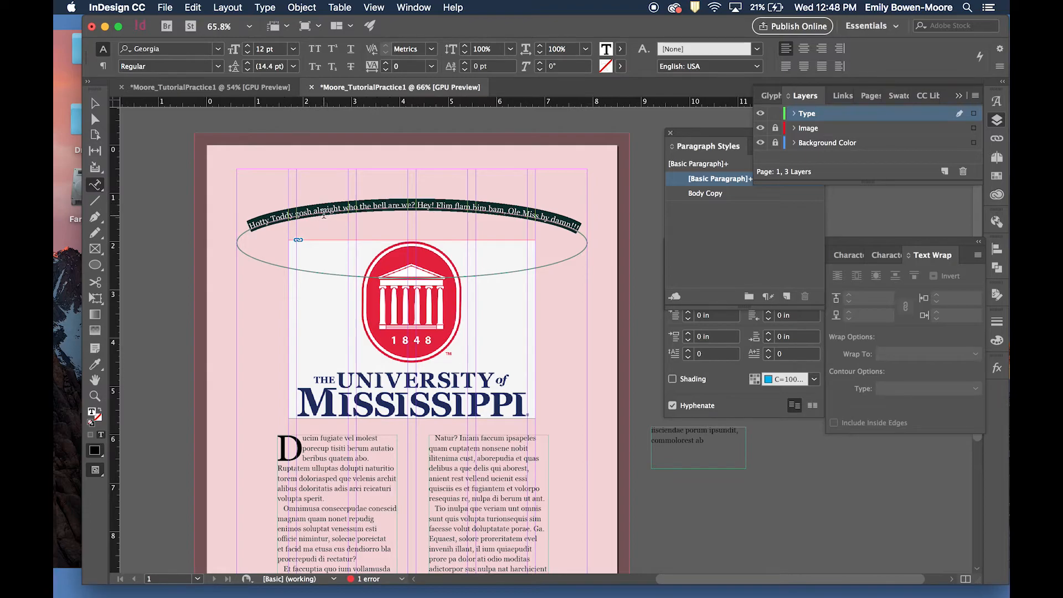
click(248, 46)
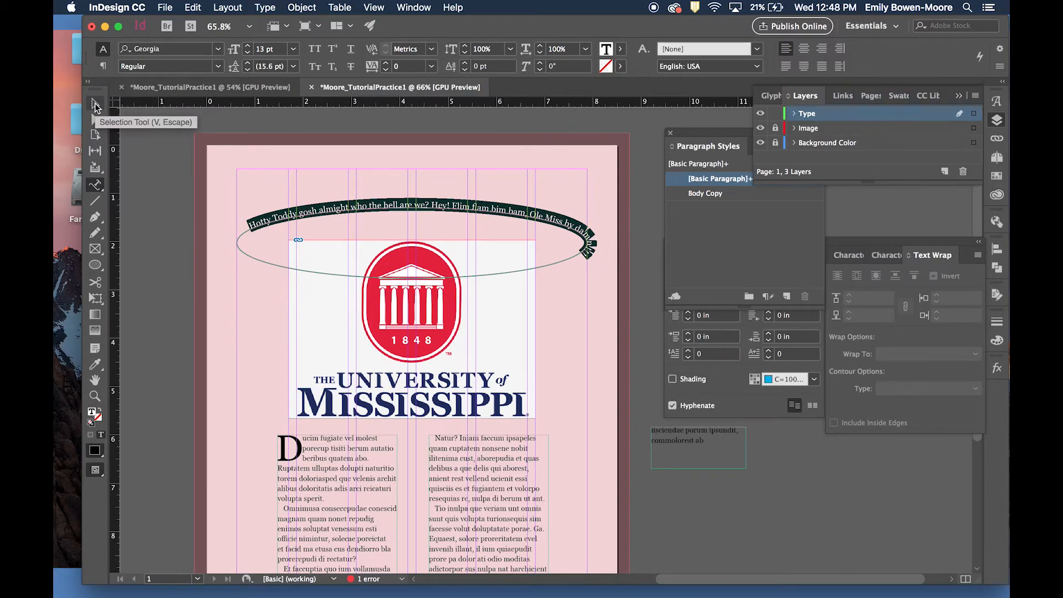
Step: Move the headline's start bracket back along the ellipse, closer to the ellipse's left end
click(95, 103)
scroll(263, 224, up, 5)
scroll(264, 224, up, 3)
scroll(264, 224, up, 3)
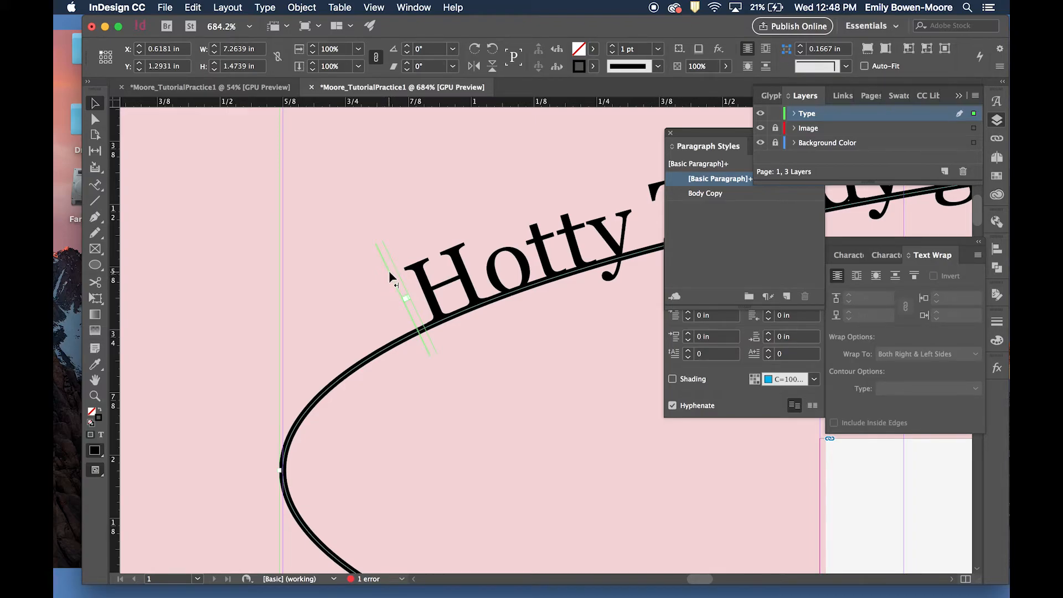
drag(389, 272, 311, 327)
scroll(307, 321, right, 3)
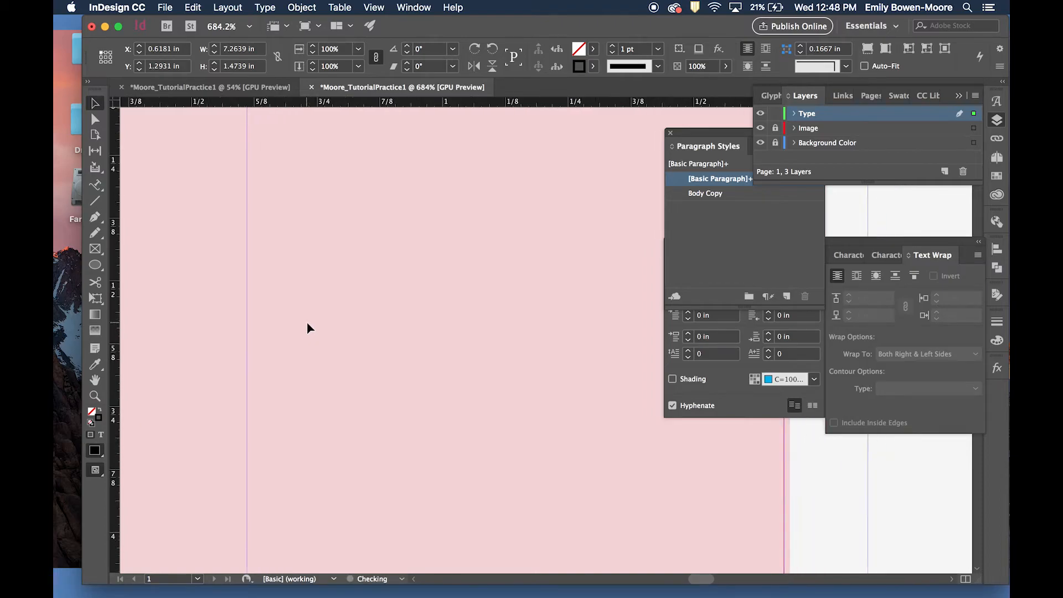
scroll(307, 321, up, 20)
scroll(308, 327, down, 10)
scroll(308, 327, left, 4)
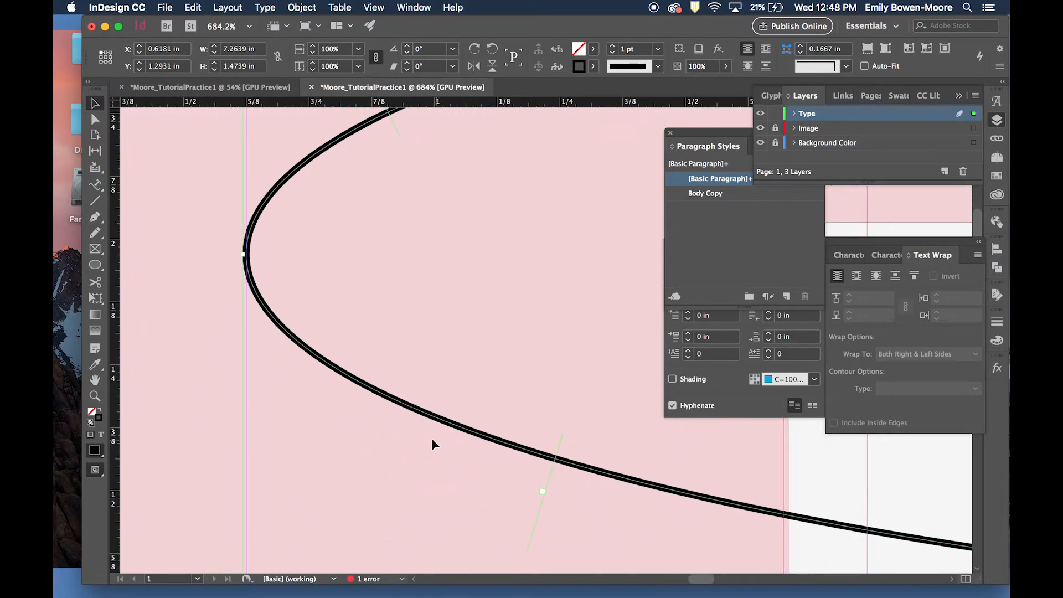
scroll(559, 470, up, 5)
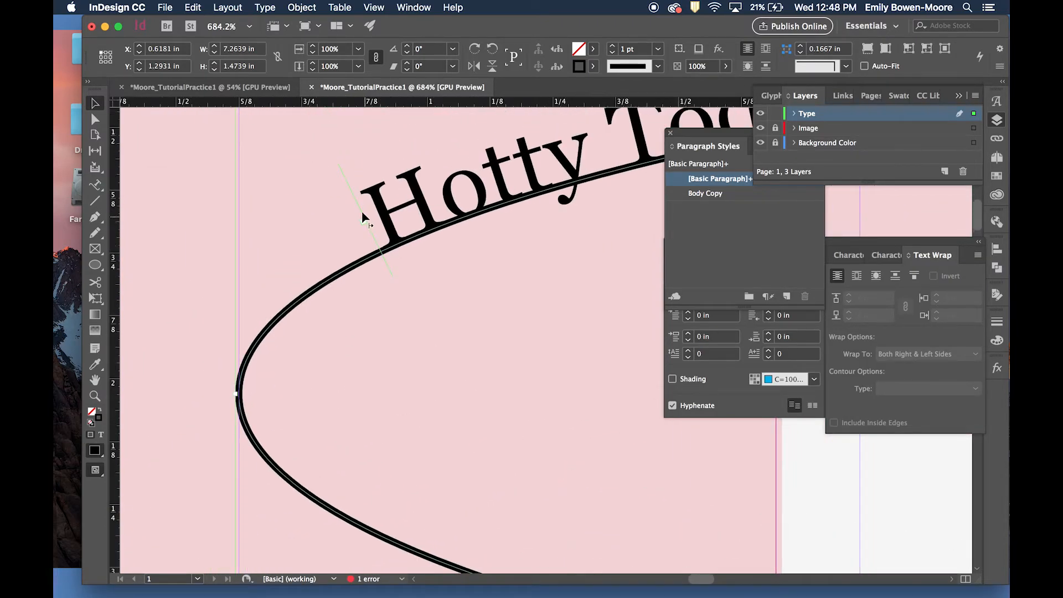
drag(356, 200, 273, 262)
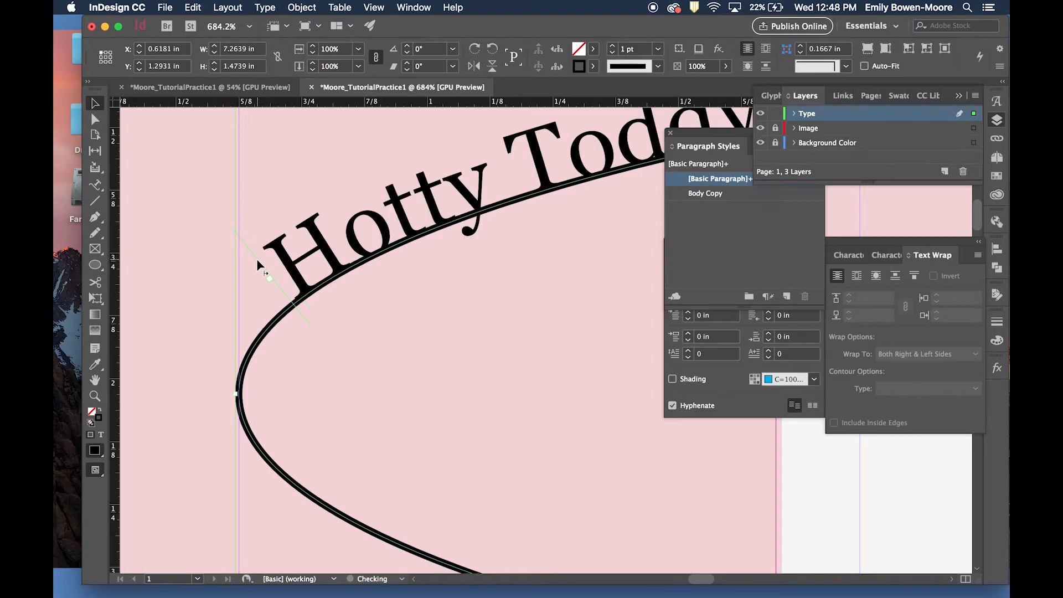
Step: Shift the headline's start further to the ellipse's leftmost point so the text spans the upper arc
scroll(259, 265, down, 5)
scroll(258, 265, down, 4)
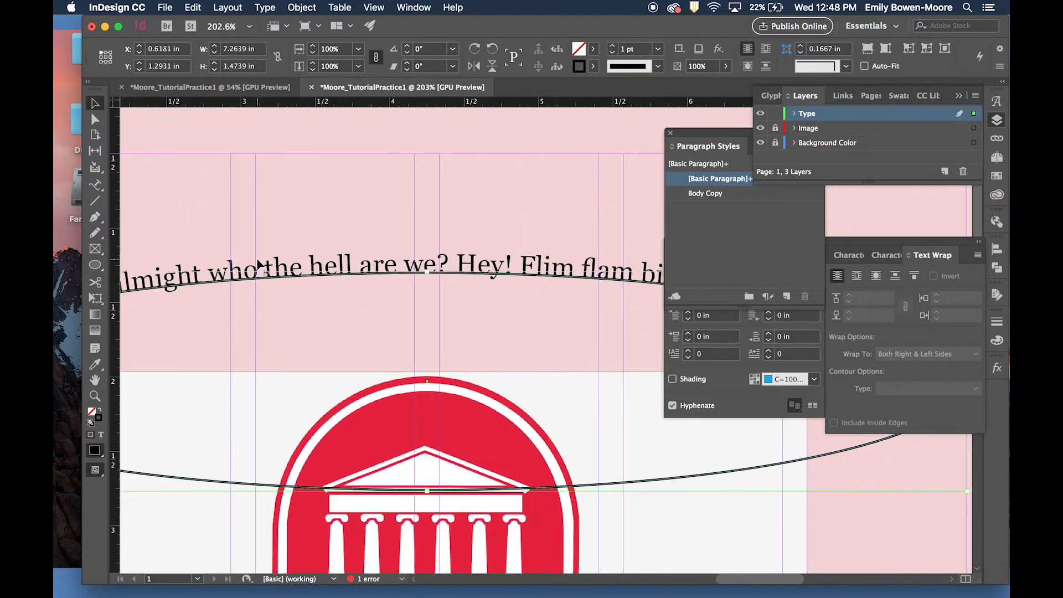
scroll(258, 265, down, 2)
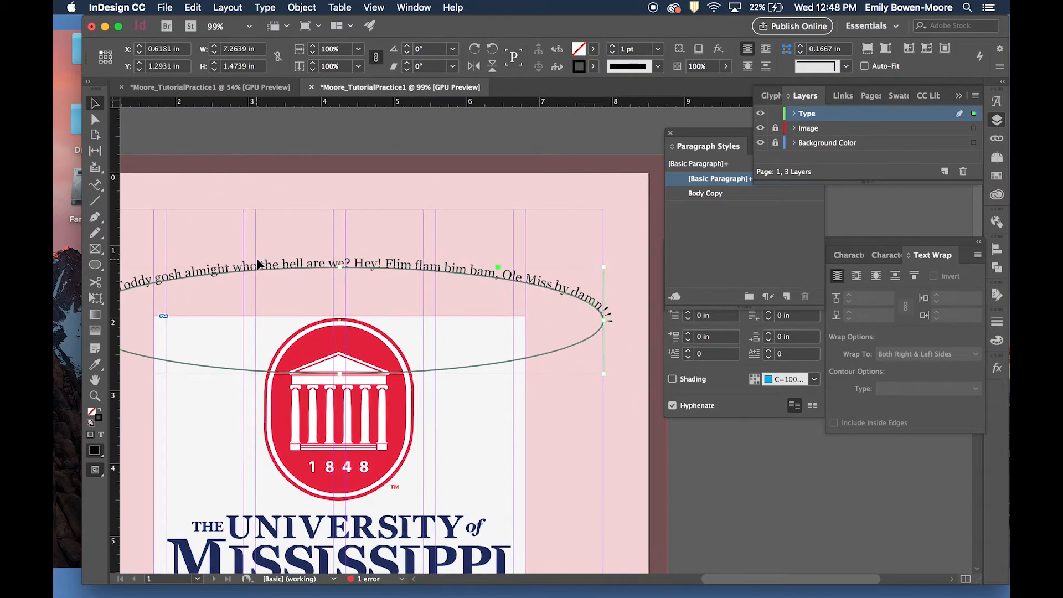
scroll(258, 265, left, 3)
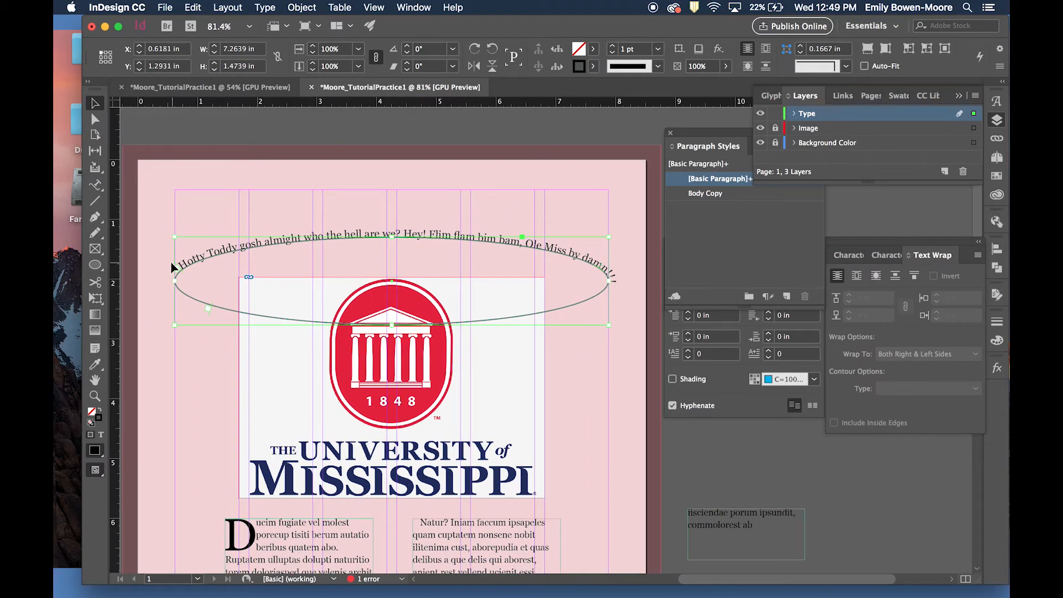
drag(173, 273, 173, 274)
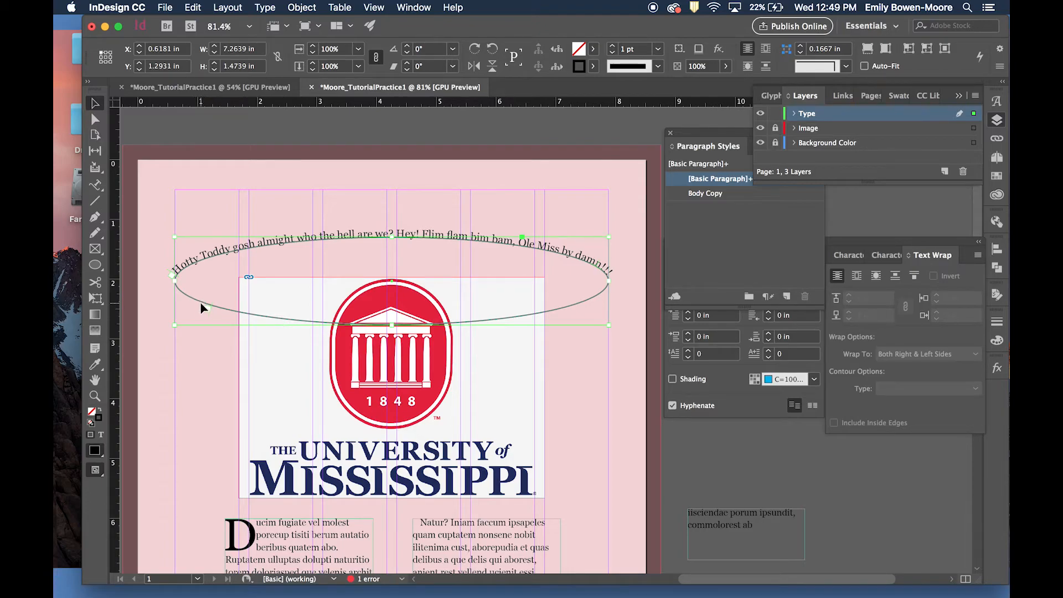
Step: Remove the black stroke from the ellipse by setting it to None, and deselect the ellipse
click(593, 65)
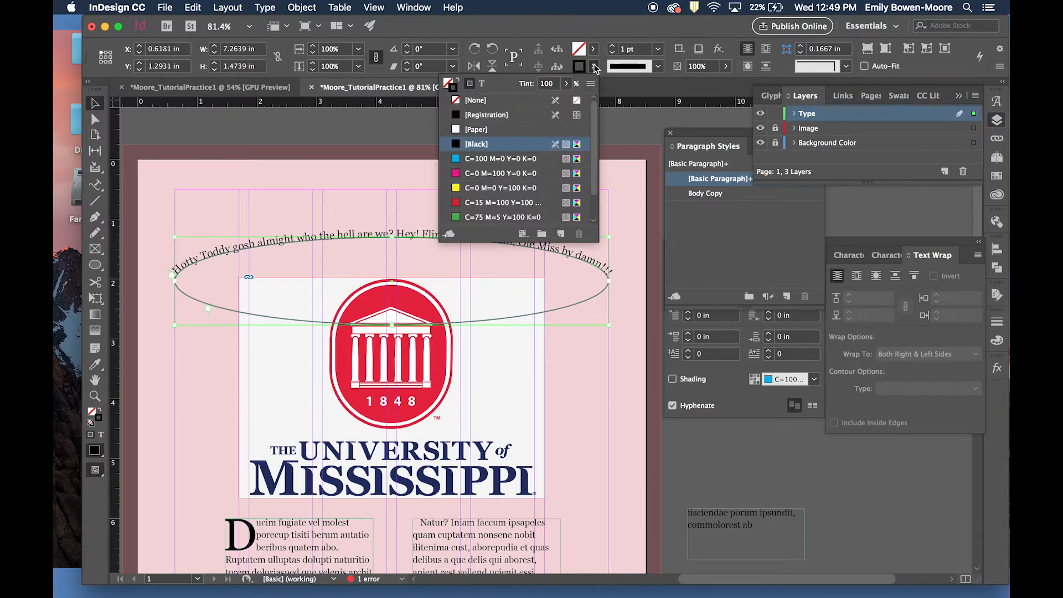
click(476, 99)
click(285, 205)
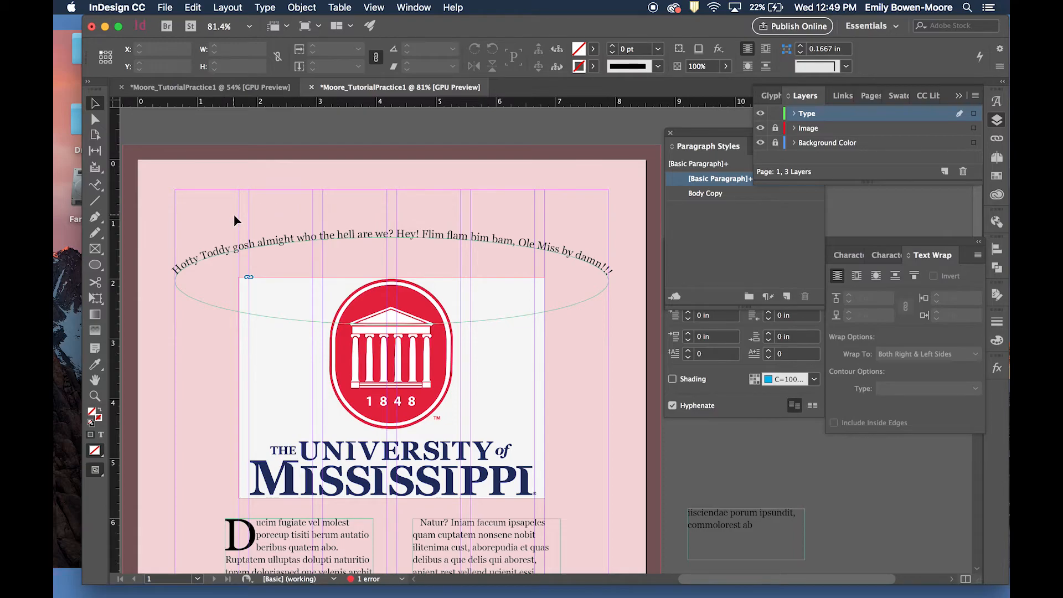
Step: Preview the page without guides, return to the normal view and look over the body-text columns
key(w)
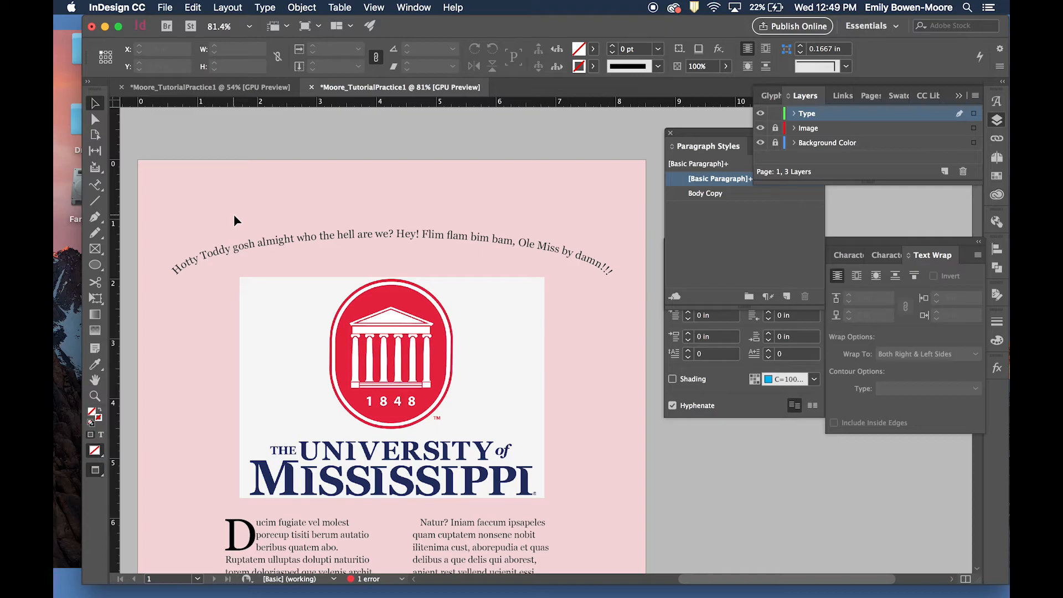
key(w)
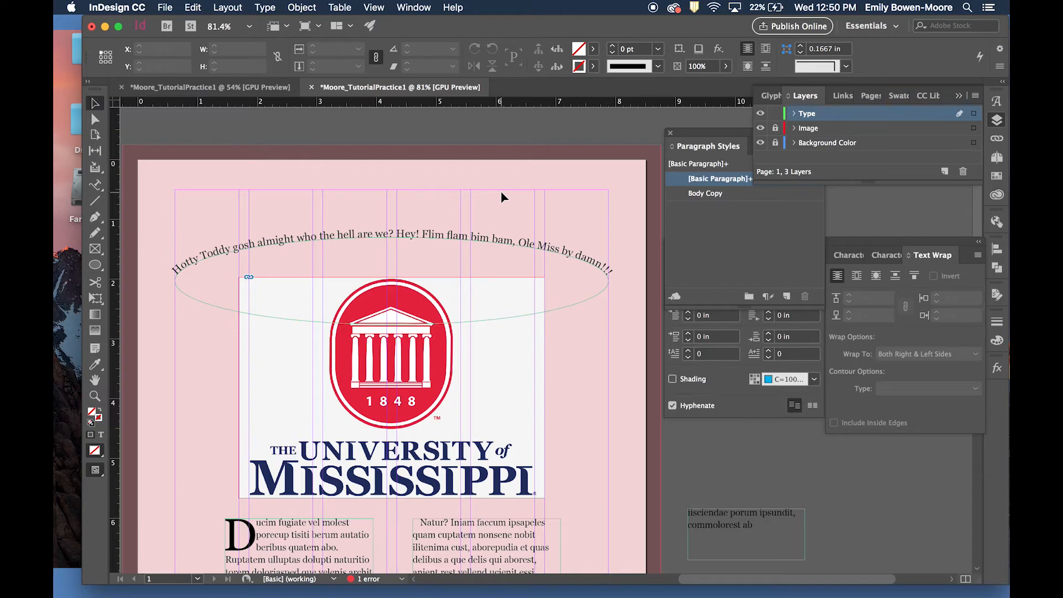
scroll(493, 194, down, 10)
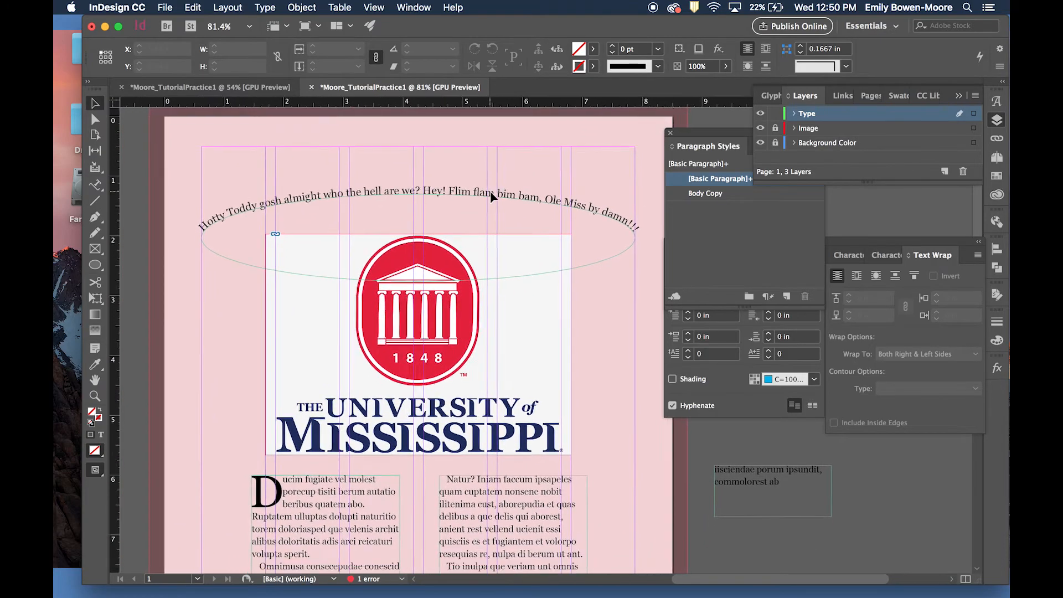
scroll(492, 196, up, 3)
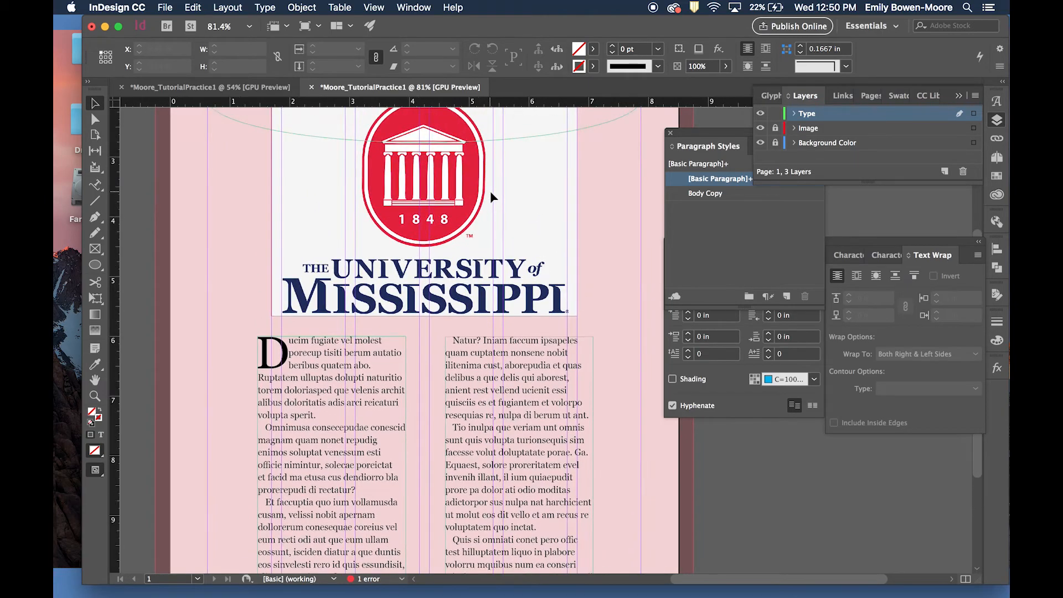
scroll(492, 199, down, 4)
scroll(492, 197, up, 1)
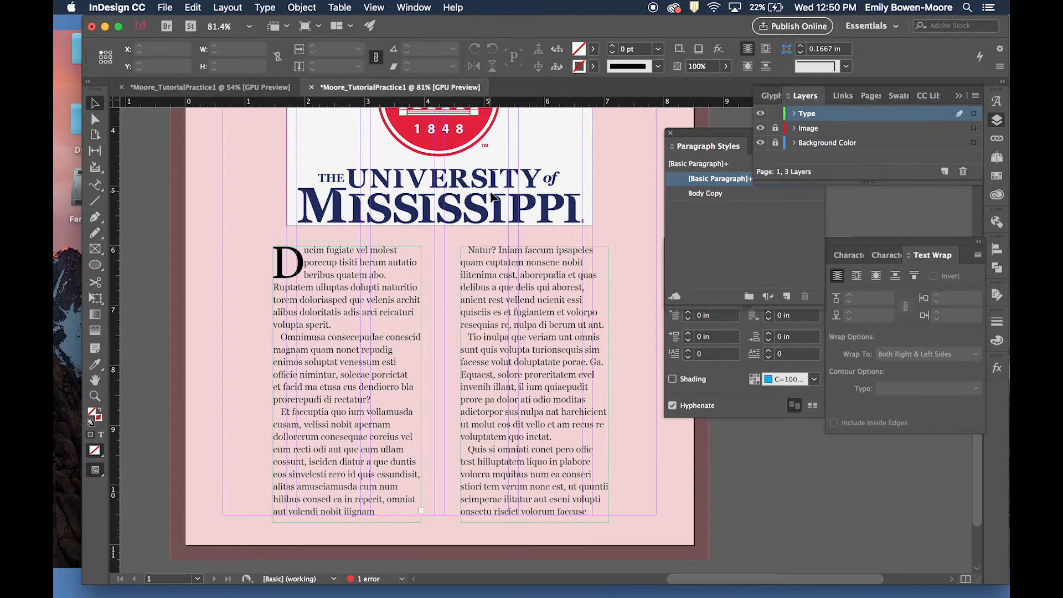
click(652, 11)
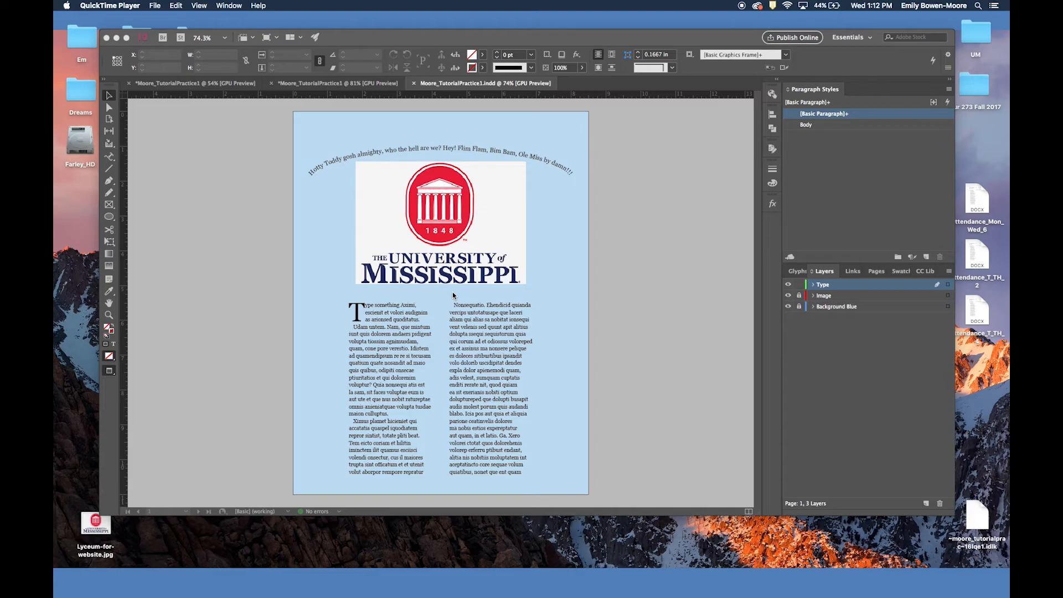
Step: Turn off preview for the blue layout and package it to the Desktop with fonts, linked graphics, IDML and a High Quality Print PDF
click(352, 138)
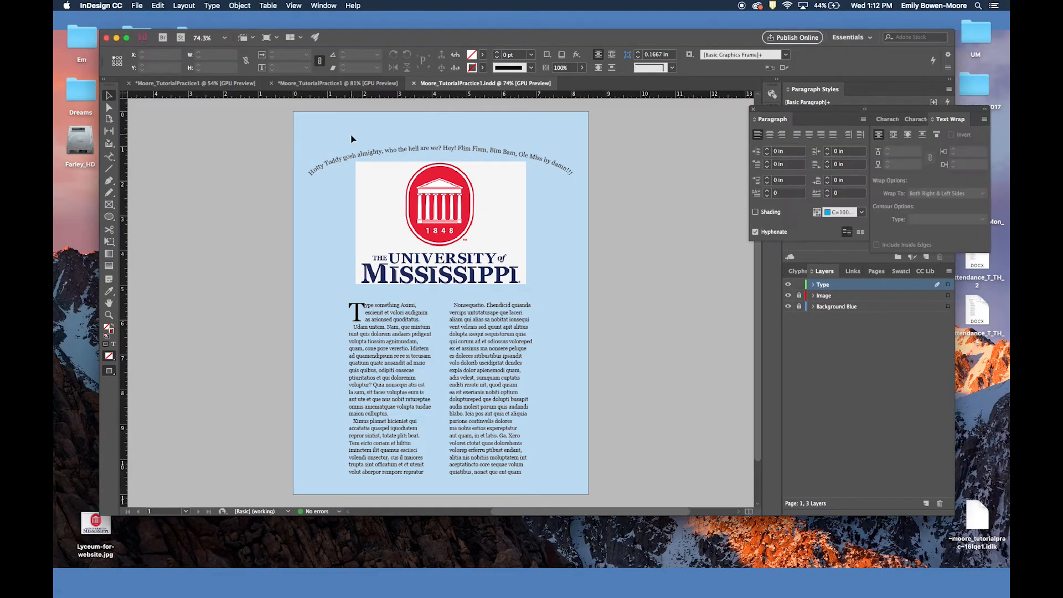
key(w)
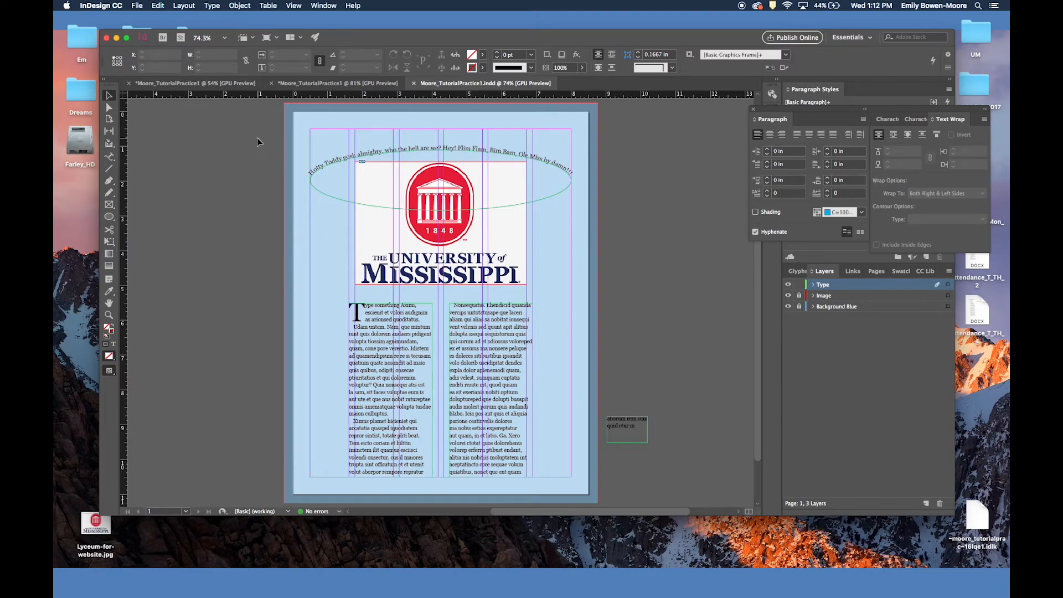
click(135, 5)
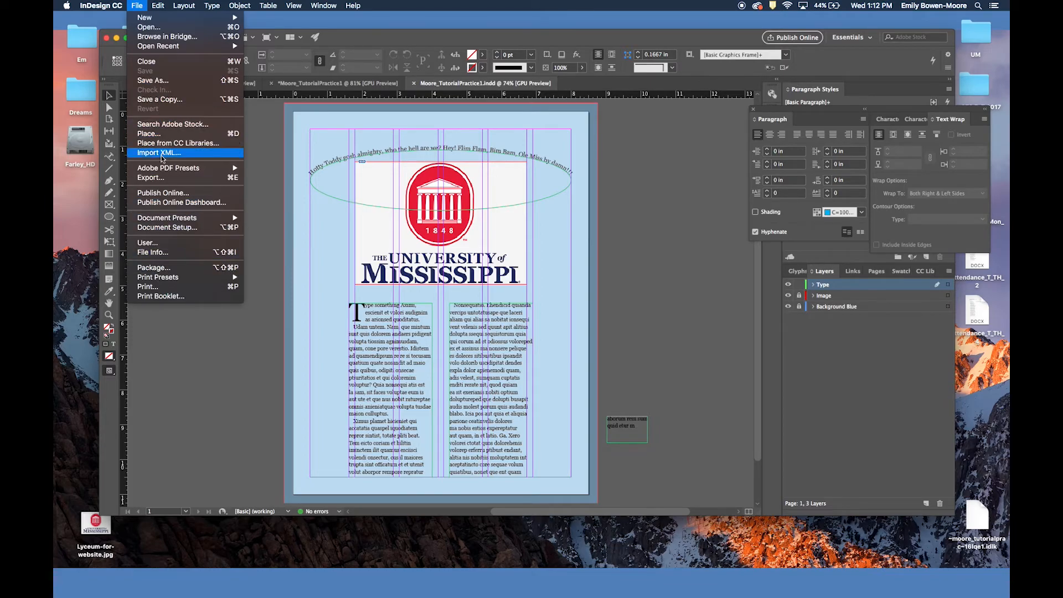
click(158, 269)
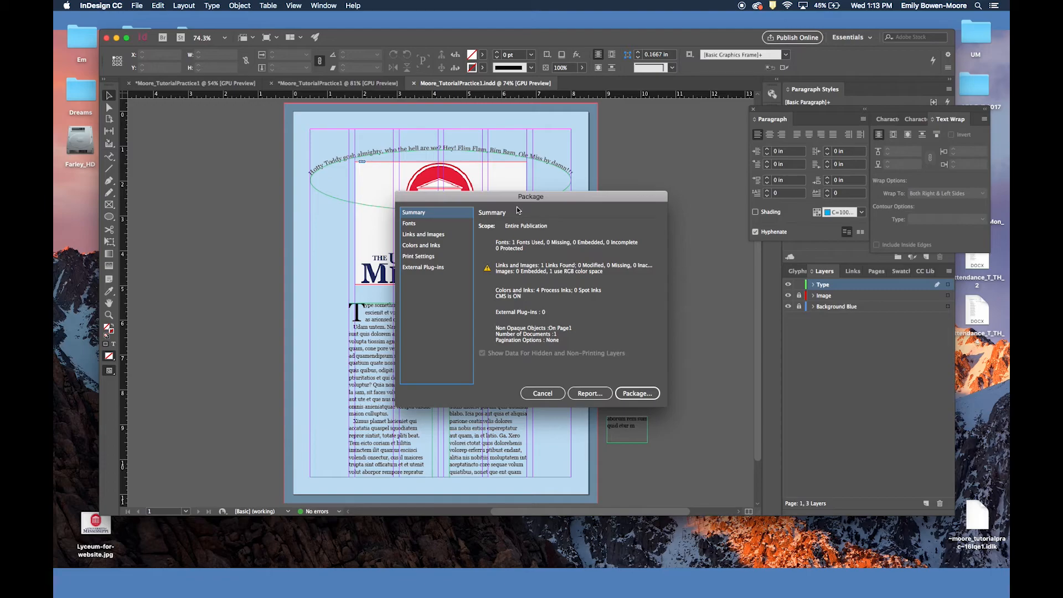
click(633, 394)
click(637, 393)
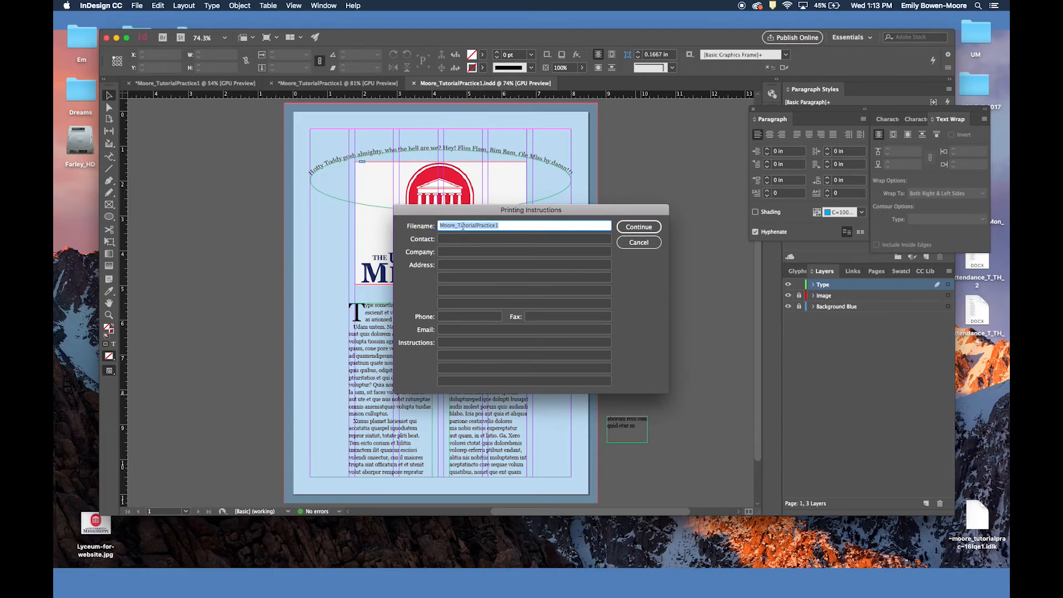
click(638, 228)
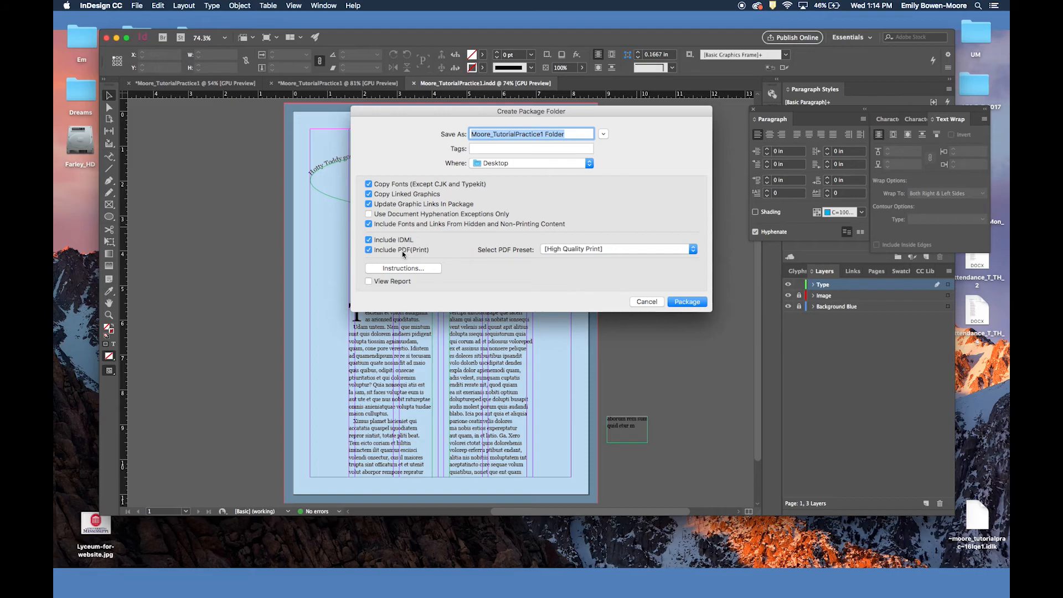
click(689, 302)
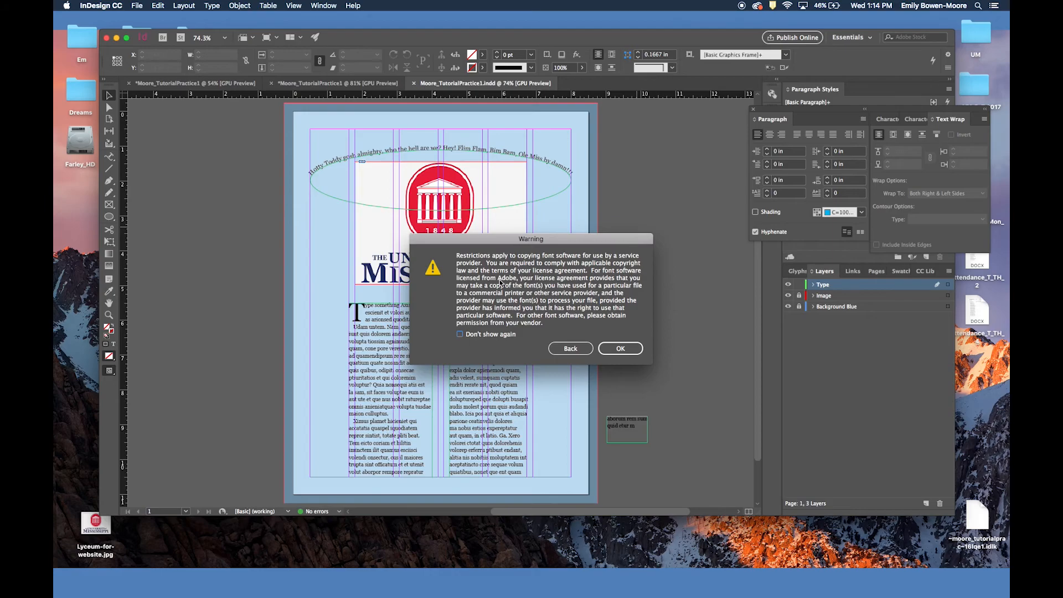
click(621, 349)
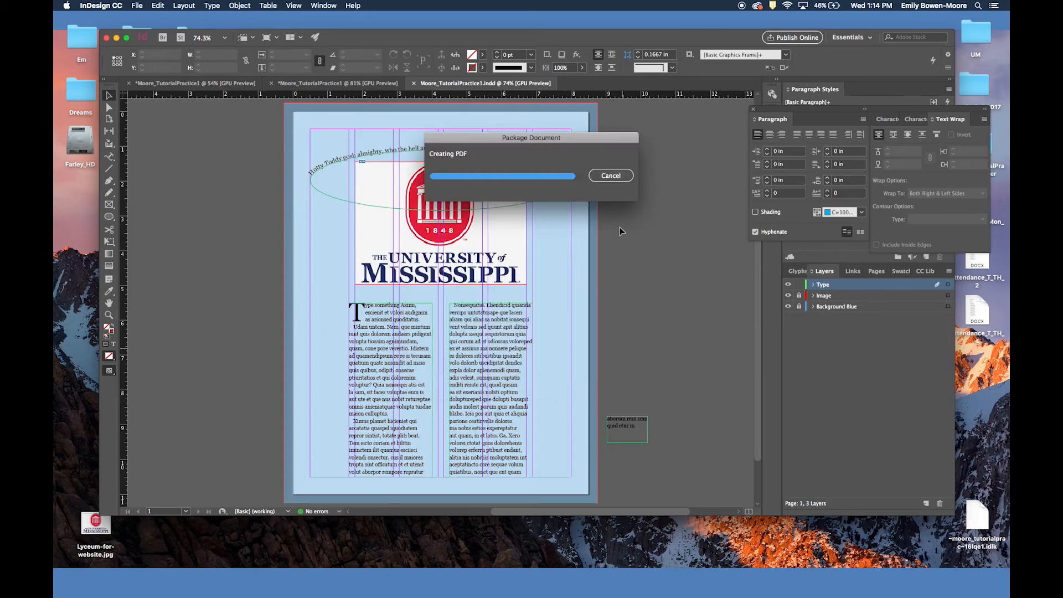
Step: Minimize the InDesign window and move the package folder to an open area in the middle of the desktop
click(116, 37)
click(628, 329)
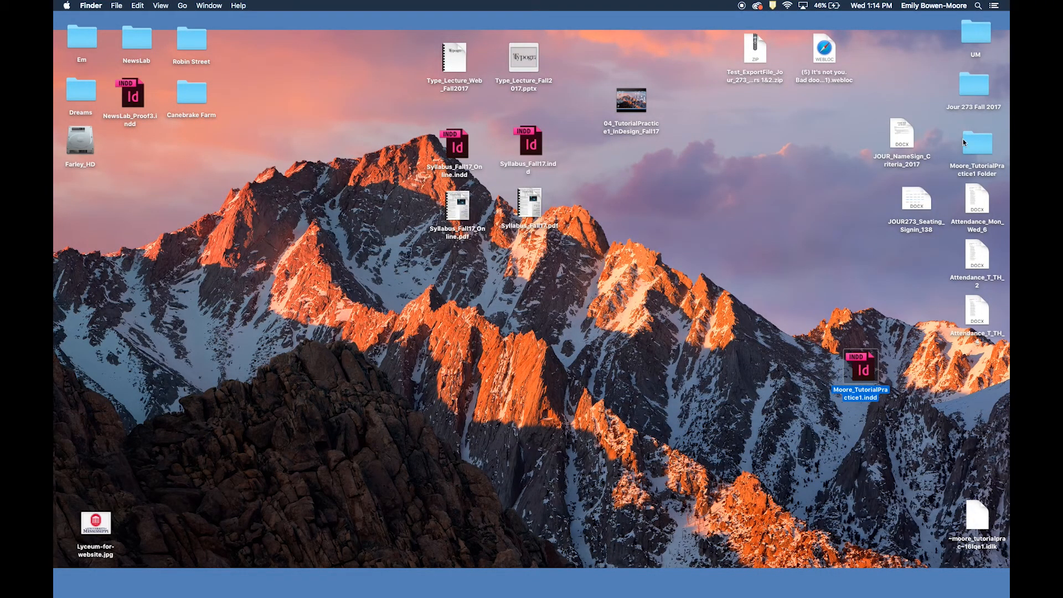
drag(980, 146, 670, 192)
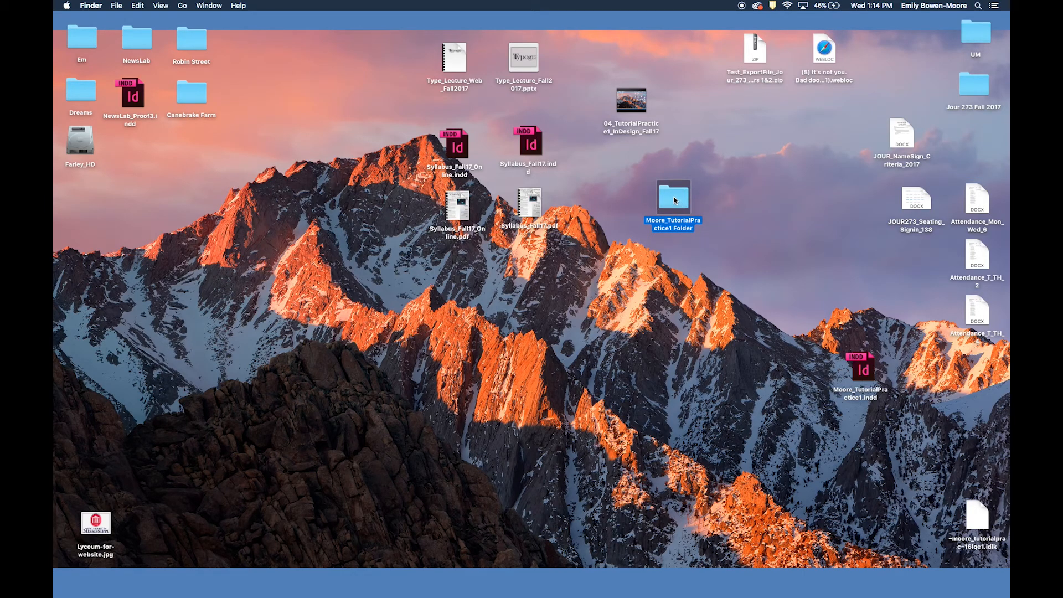
Step: Open the package folder, examine the contents of its Document fonts and Links subfolders, and close it
double_click(672, 200)
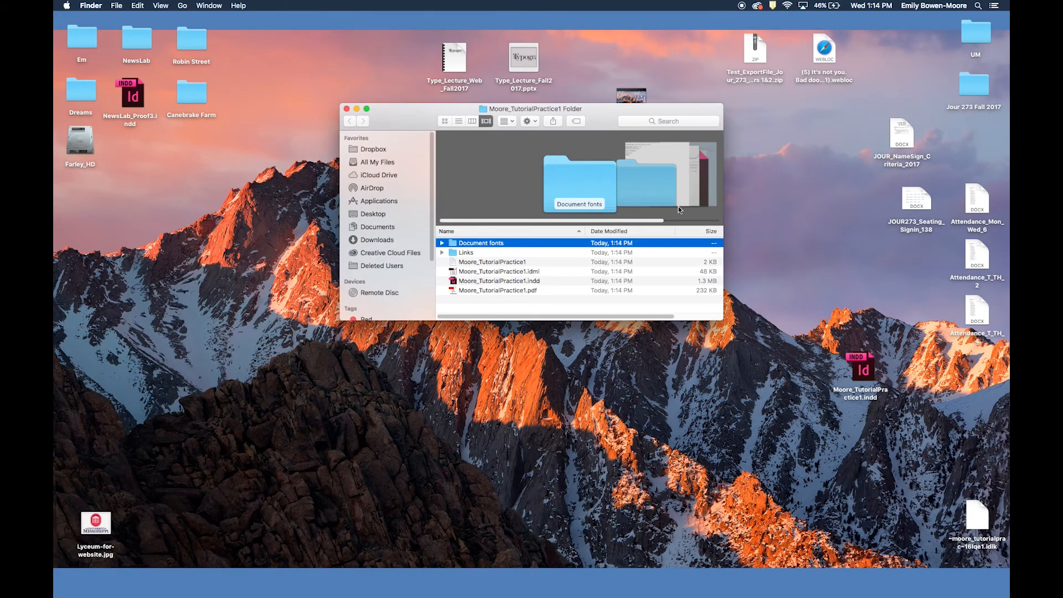
click(442, 243)
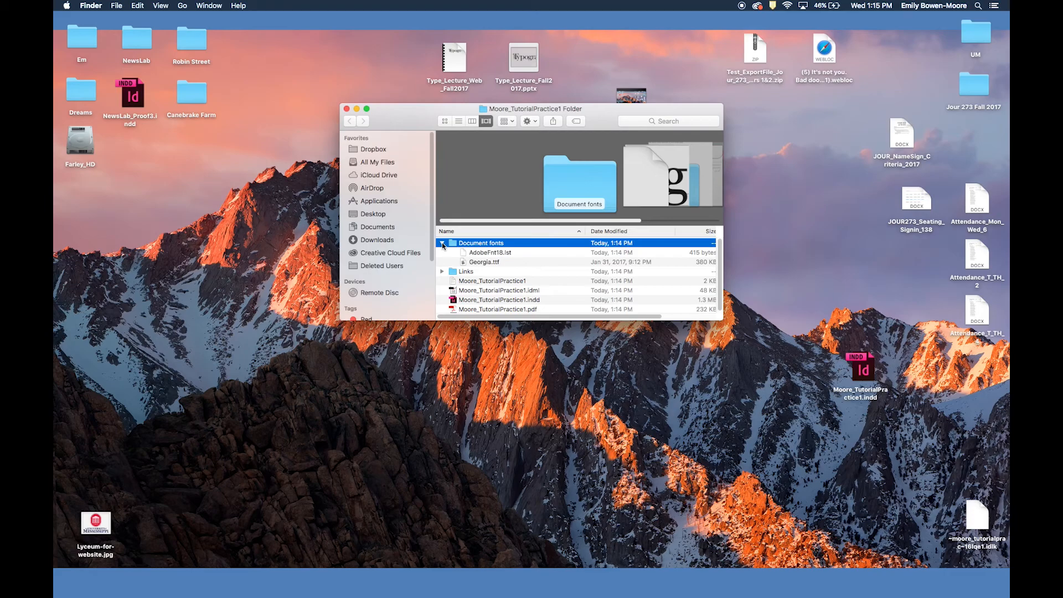
click(443, 243)
click(443, 253)
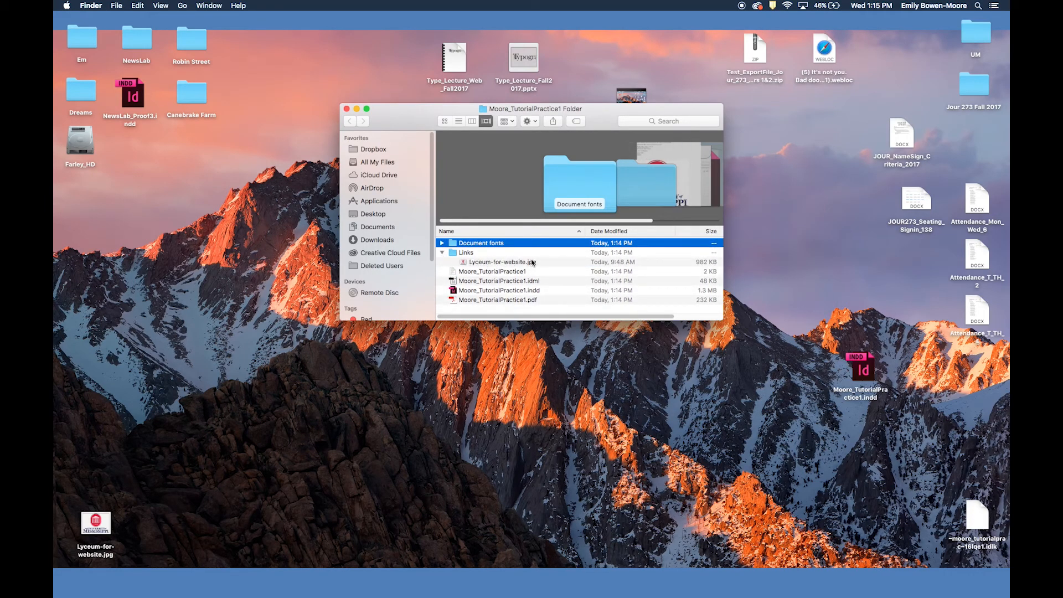
click(443, 253)
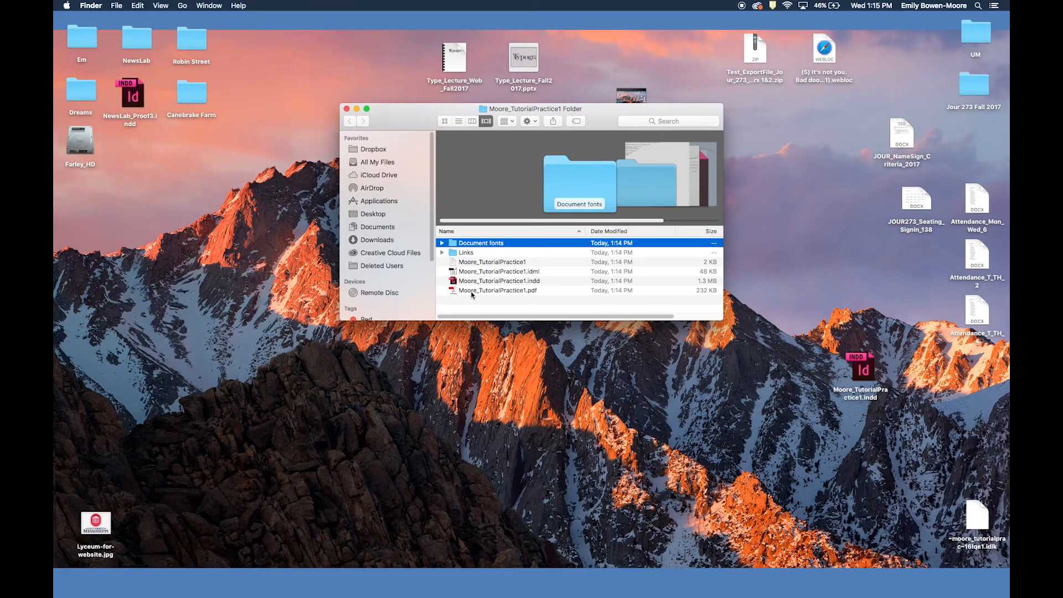
click(347, 109)
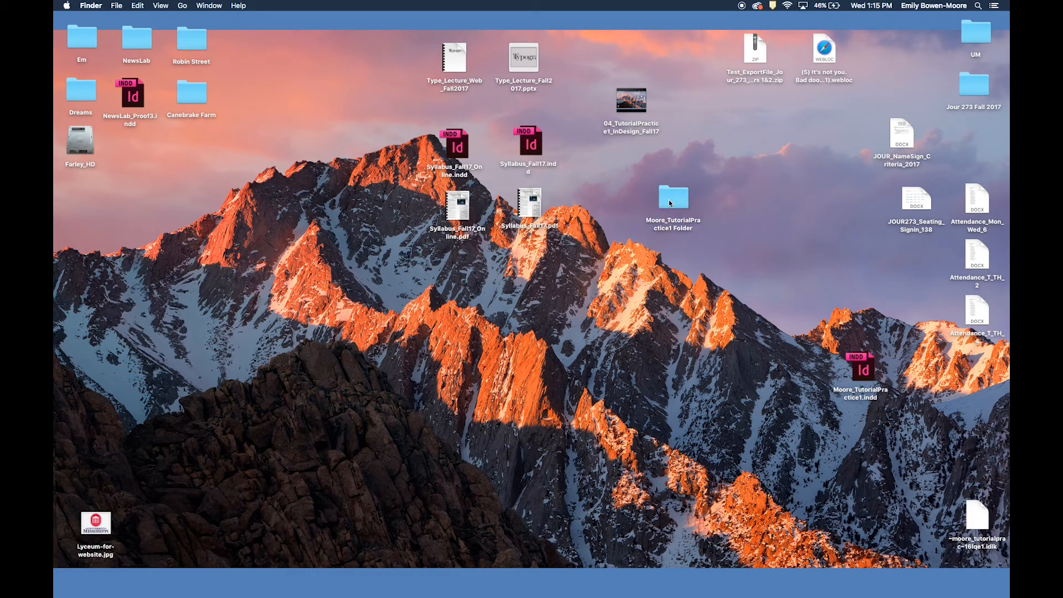
Step: Compress the package folder into a ZIP archive, close the Desktop file window, and place the archive directly below the original folder
click(677, 204)
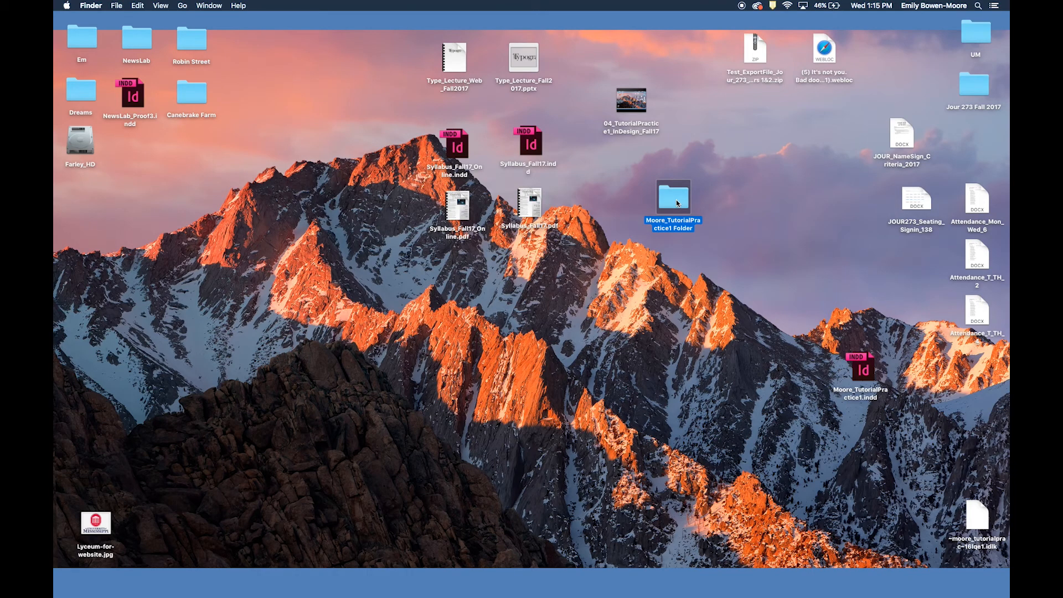
right_click(676, 203)
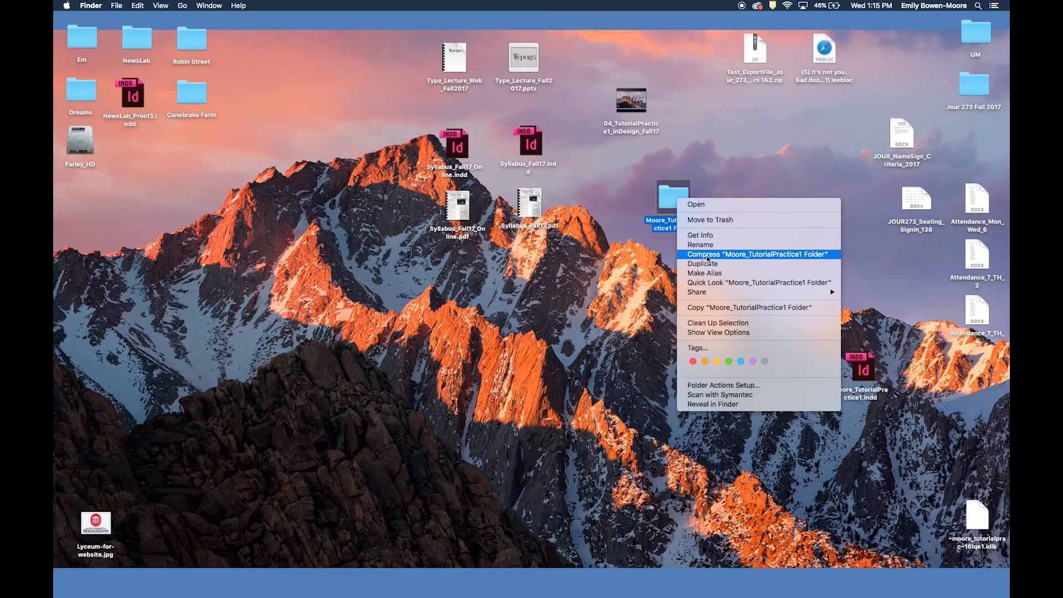
click(788, 254)
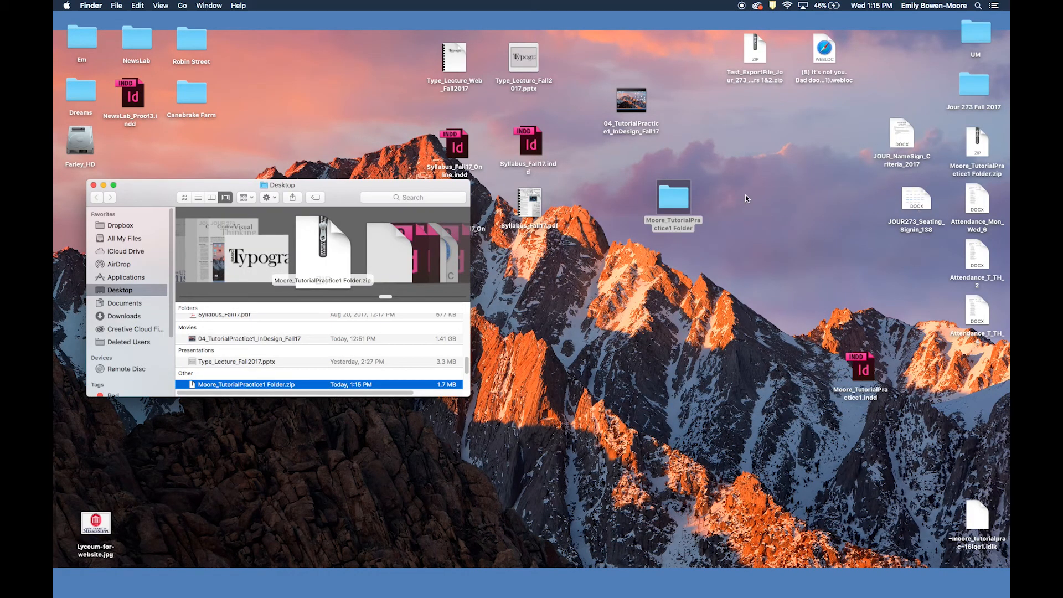
click(93, 185)
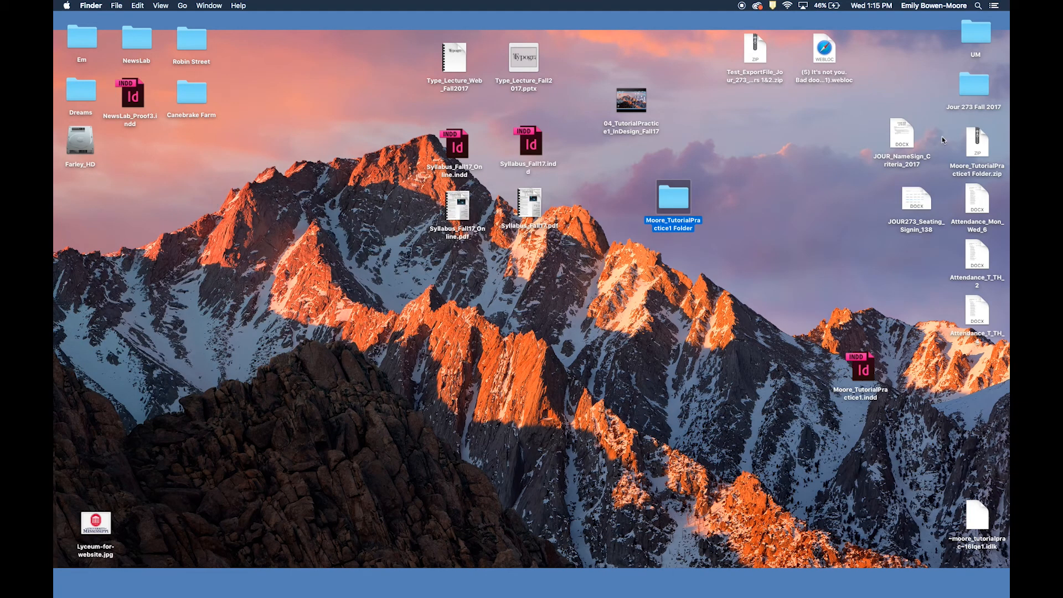
drag(975, 145, 675, 255)
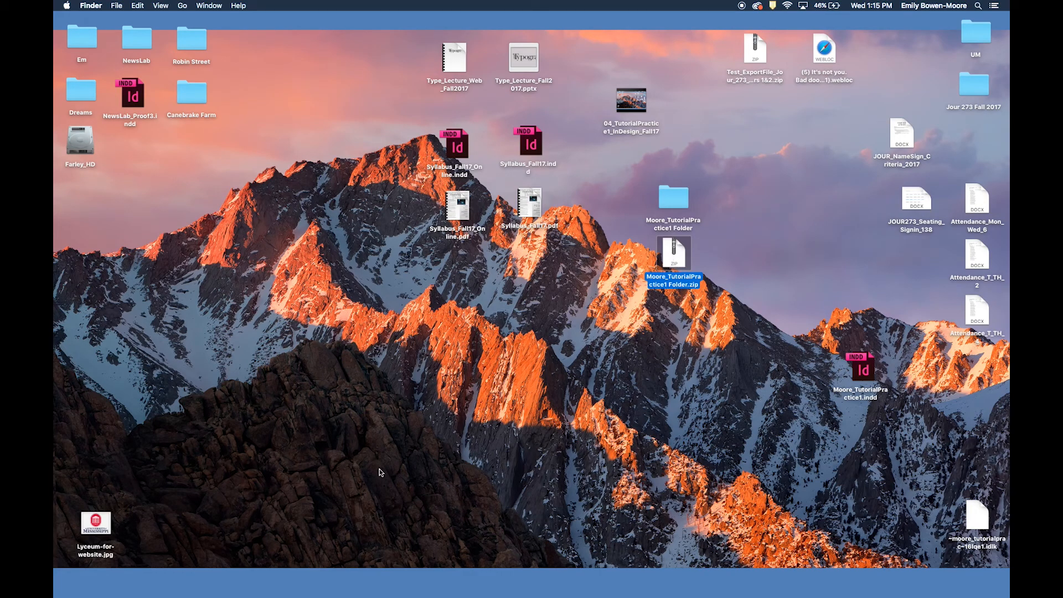
Step: Switch to the Box page in Safari and open the Tutorial Practice 1: InDesign folder inside JOUR 273 Fall 2017
click(137, 588)
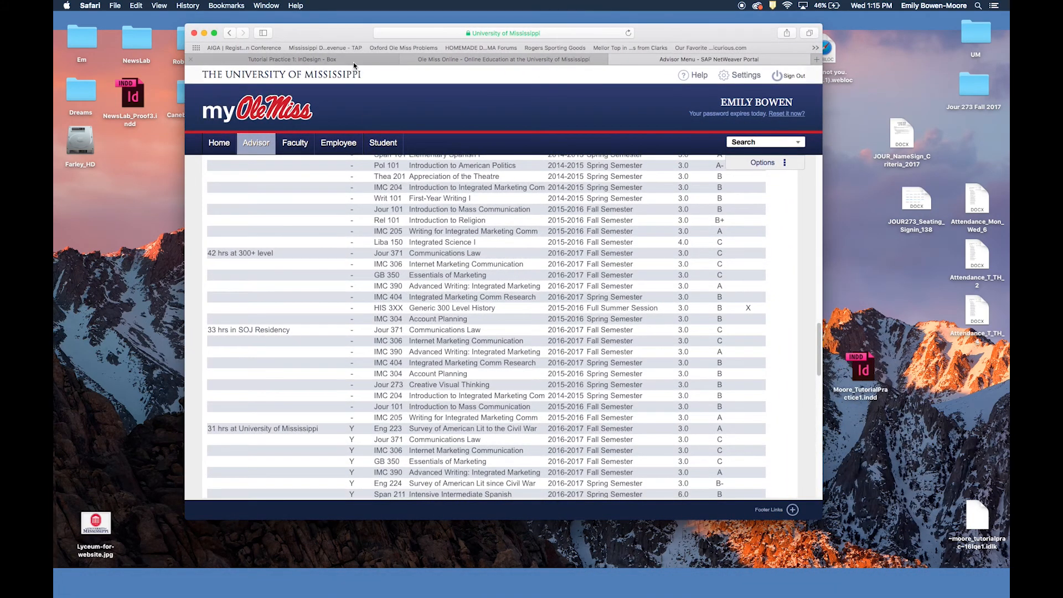
click(355, 63)
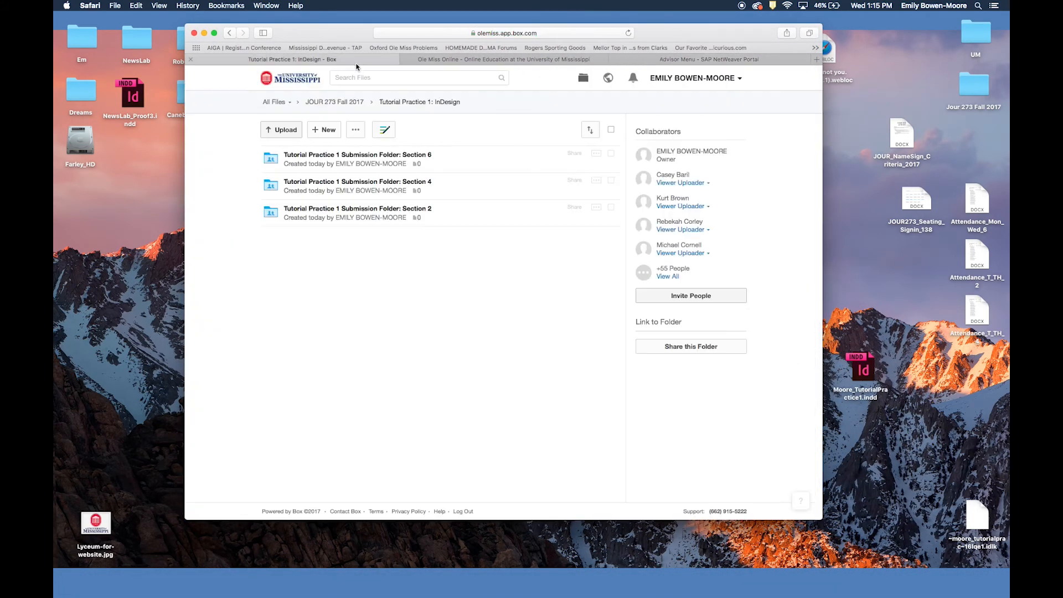
click(402, 105)
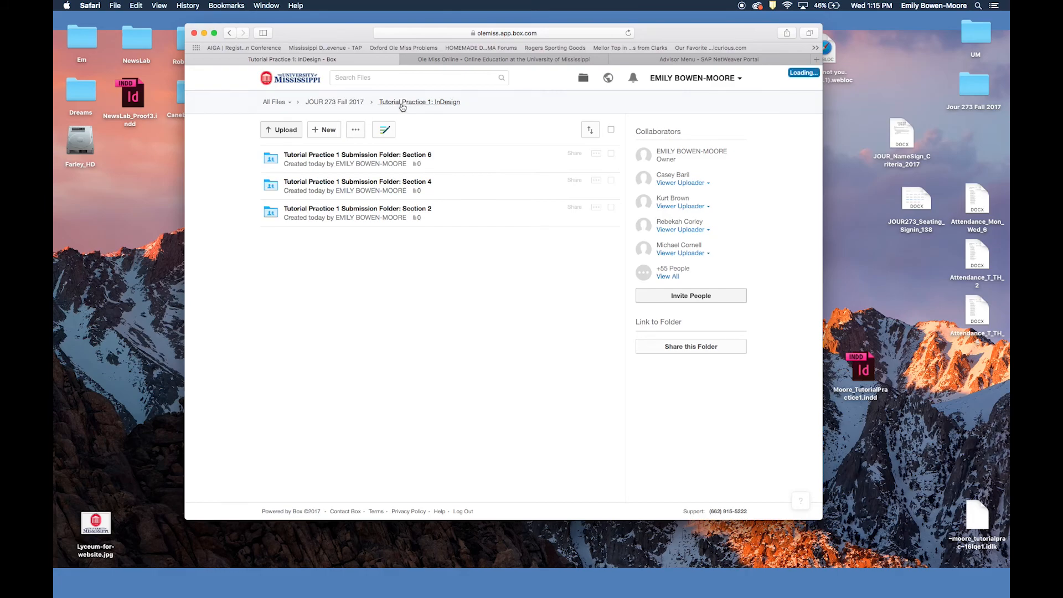
click(355, 103)
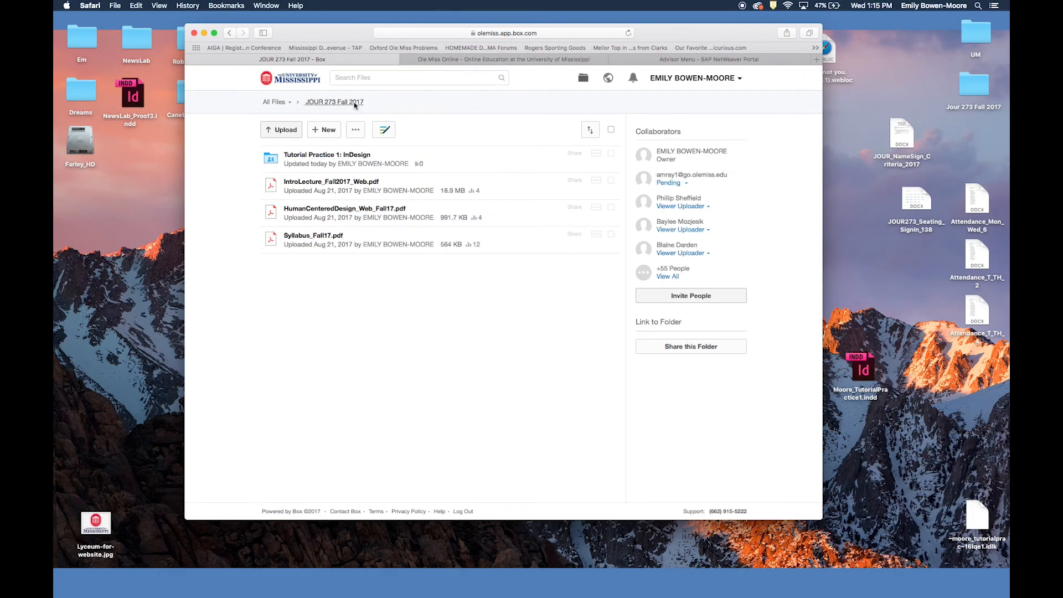
click(330, 157)
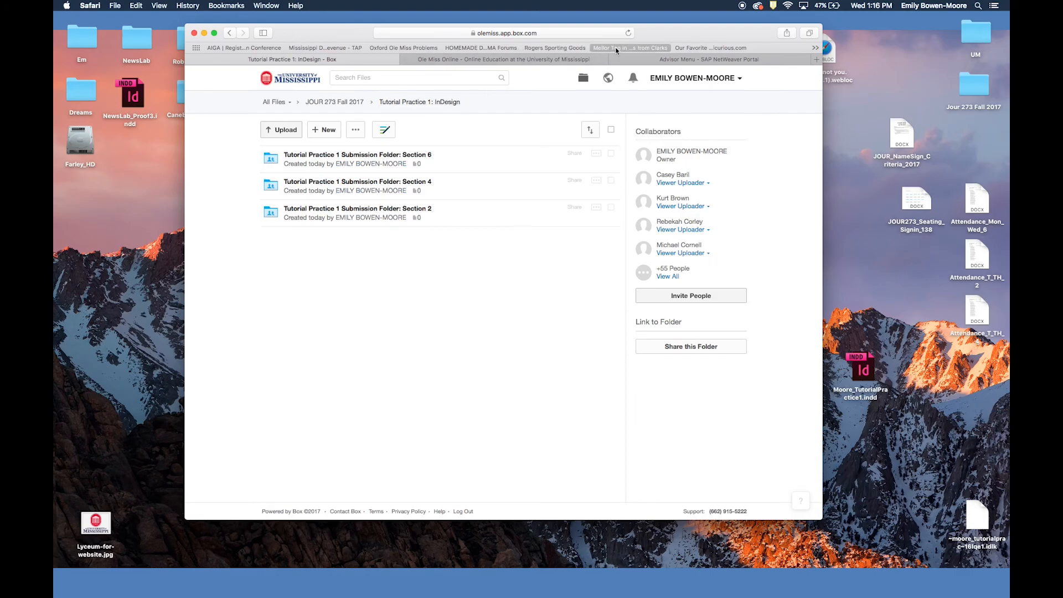
Step: Try to upload the package's ZIP archive from the Desktop as a file to the Tutorial Practice 1: InDesign folder
click(286, 130)
click(285, 153)
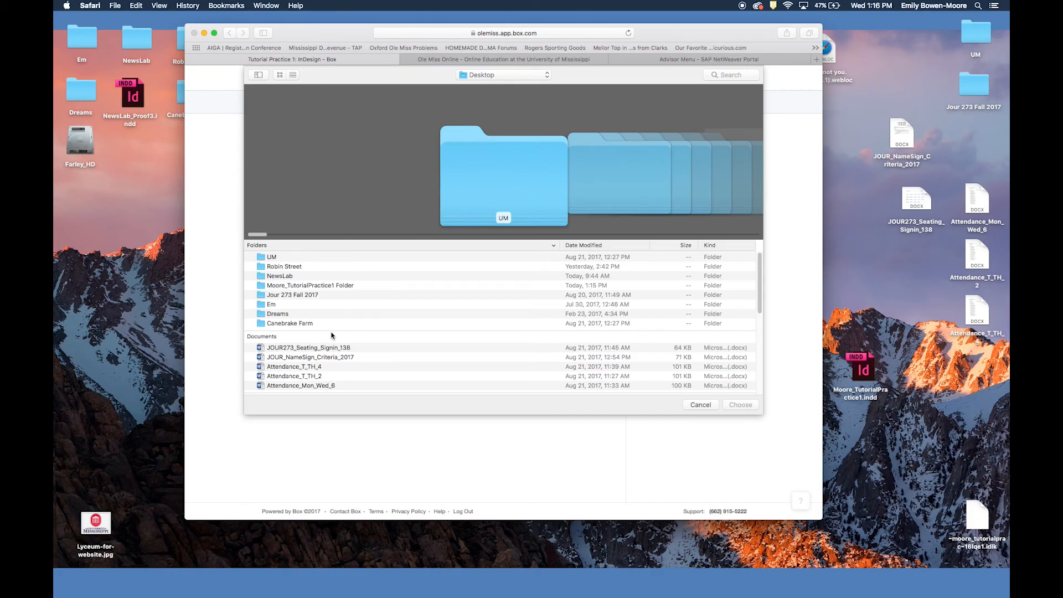
scroll(332, 335, down, 5)
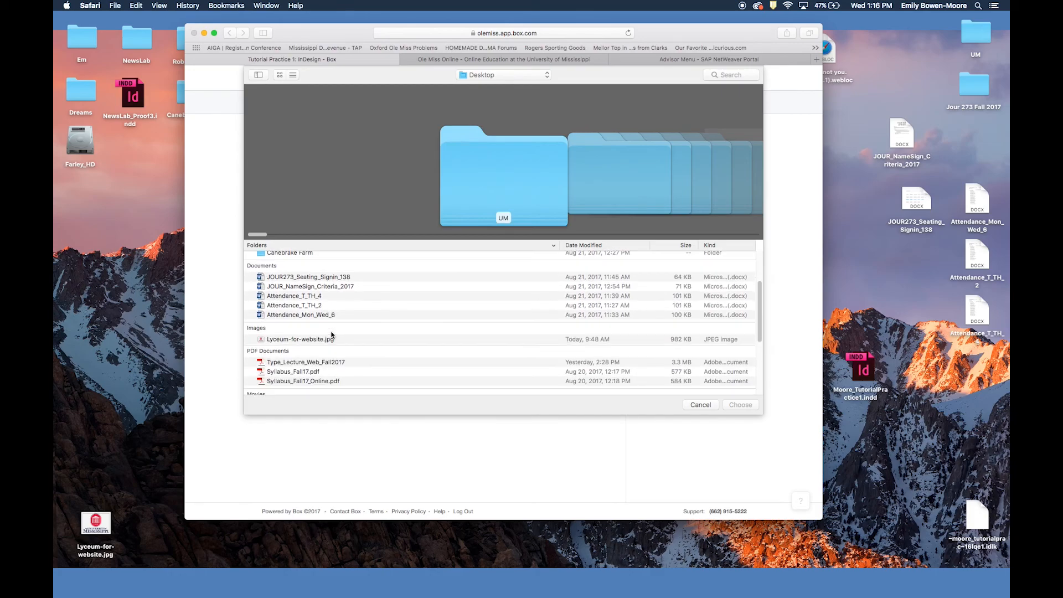
scroll(330, 334, down, 3)
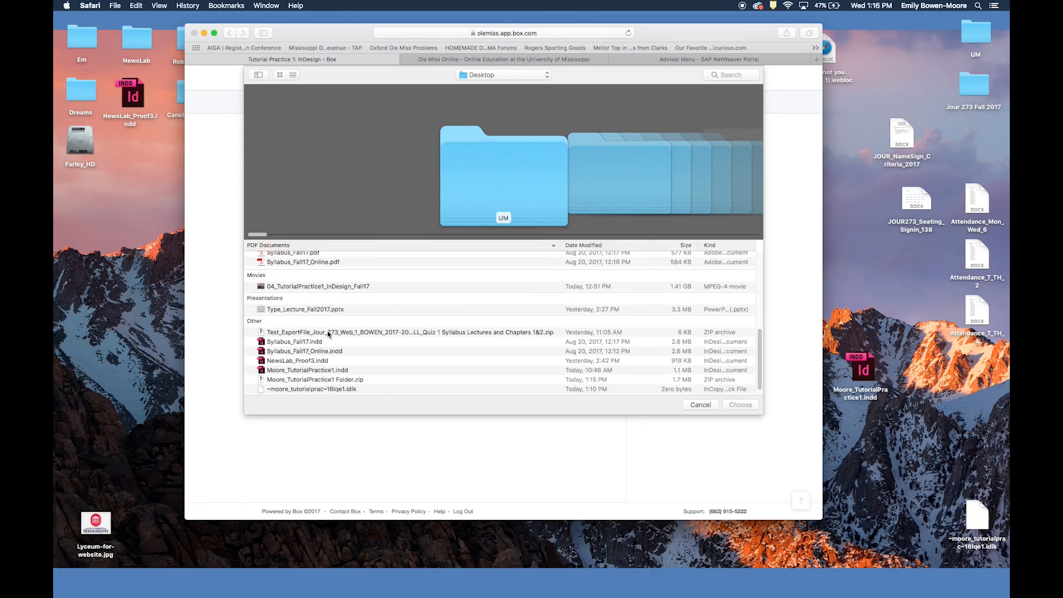
scroll(341, 347, down, 1)
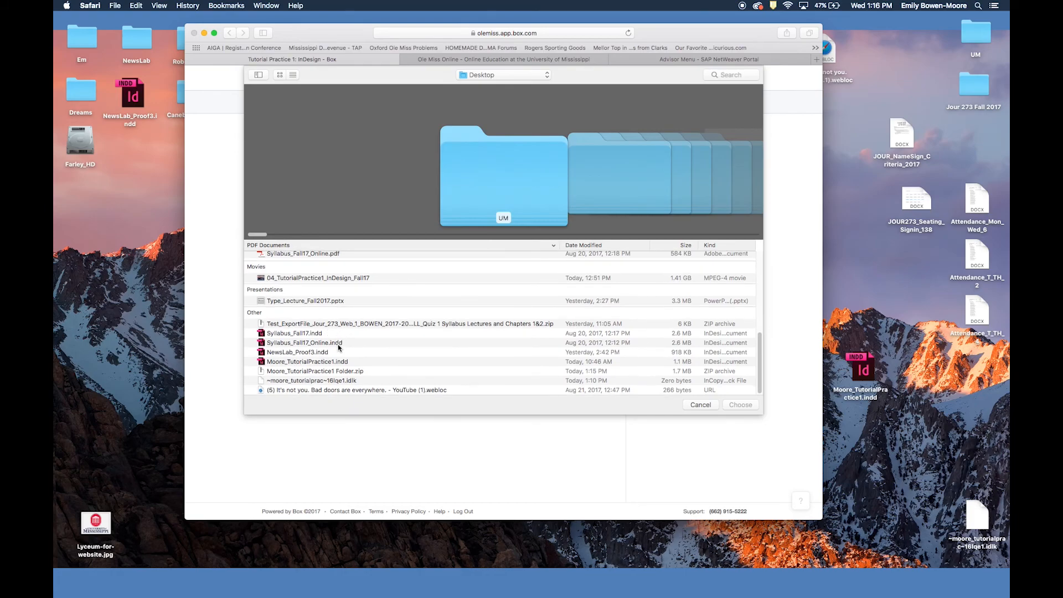
click(339, 371)
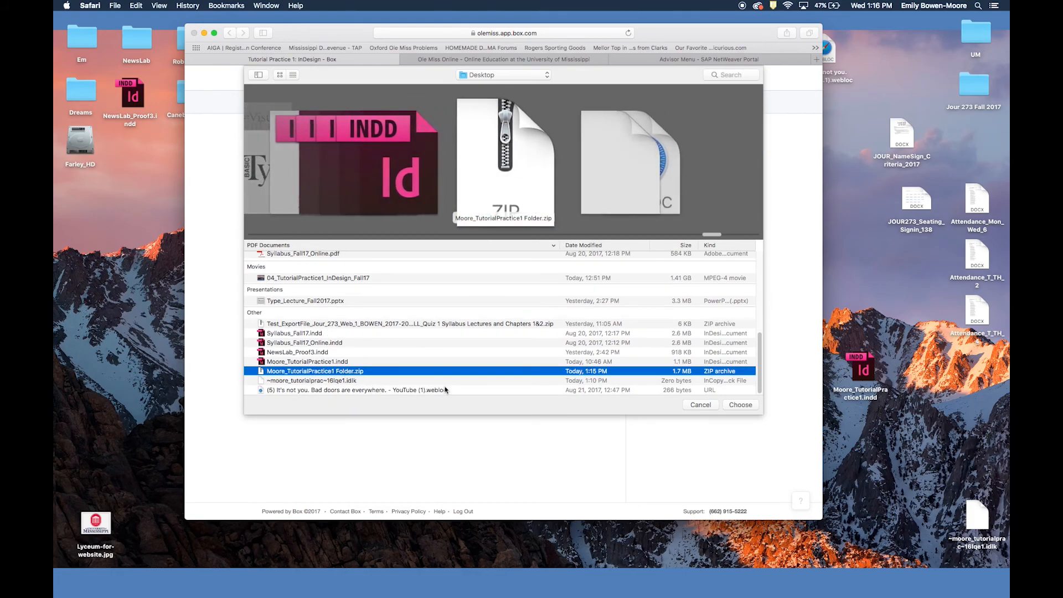
click(741, 405)
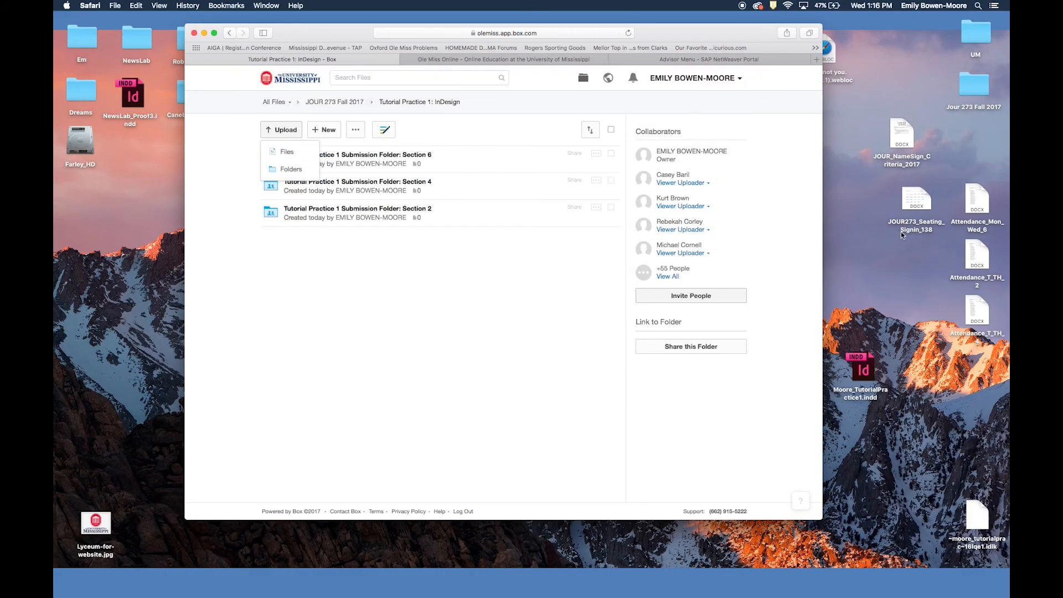
Step: Narrow the browser window to reveal the desktop ZIP, upload it to the Section 2 submission folder, return to the parent folder and minimize the browser
drag(750, 32, 647, 25)
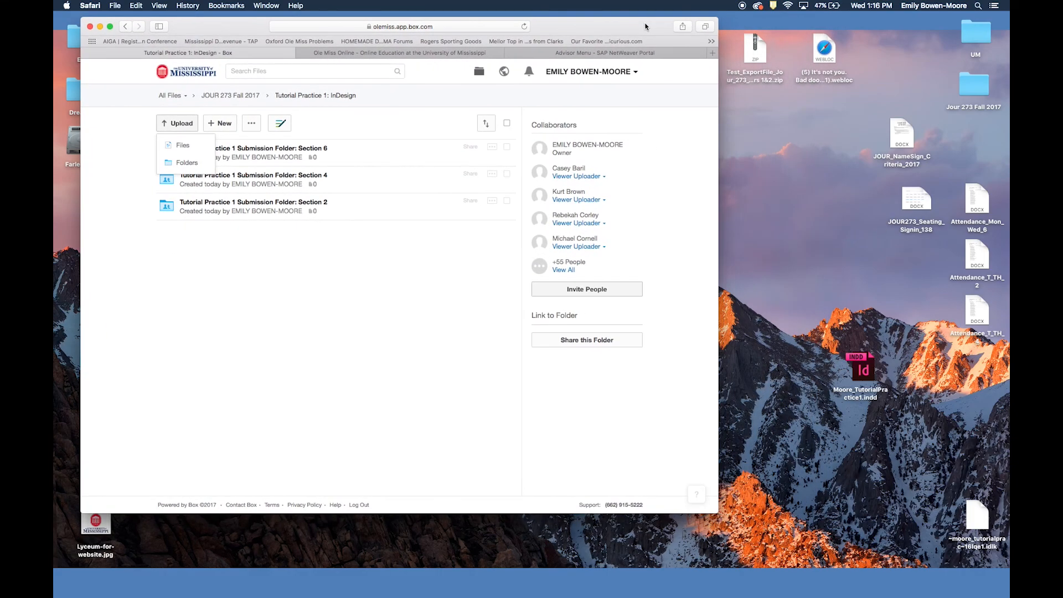
drag(719, 119, 603, 106)
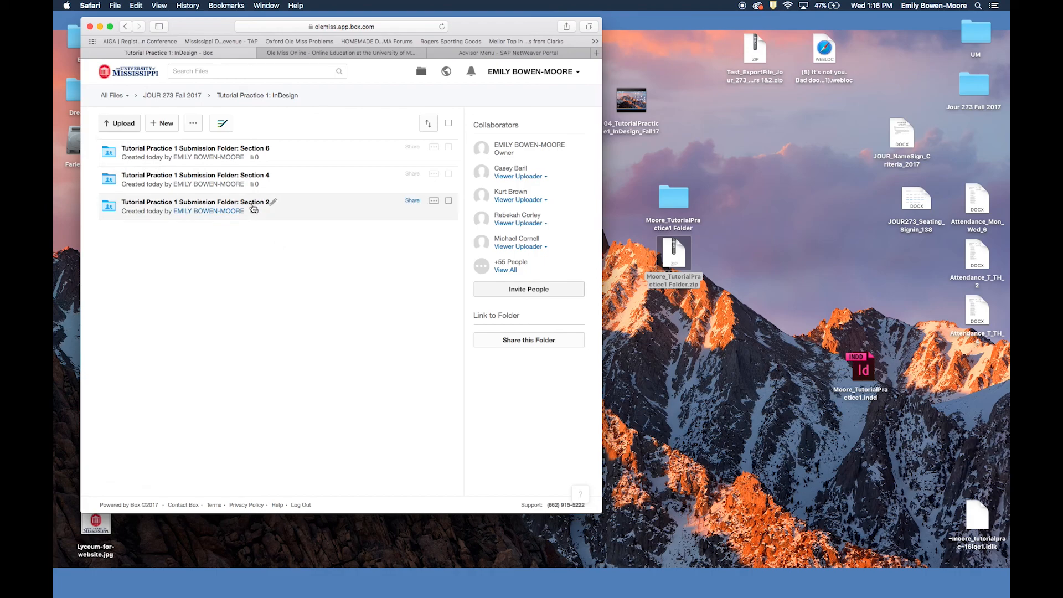
drag(673, 259, 218, 205)
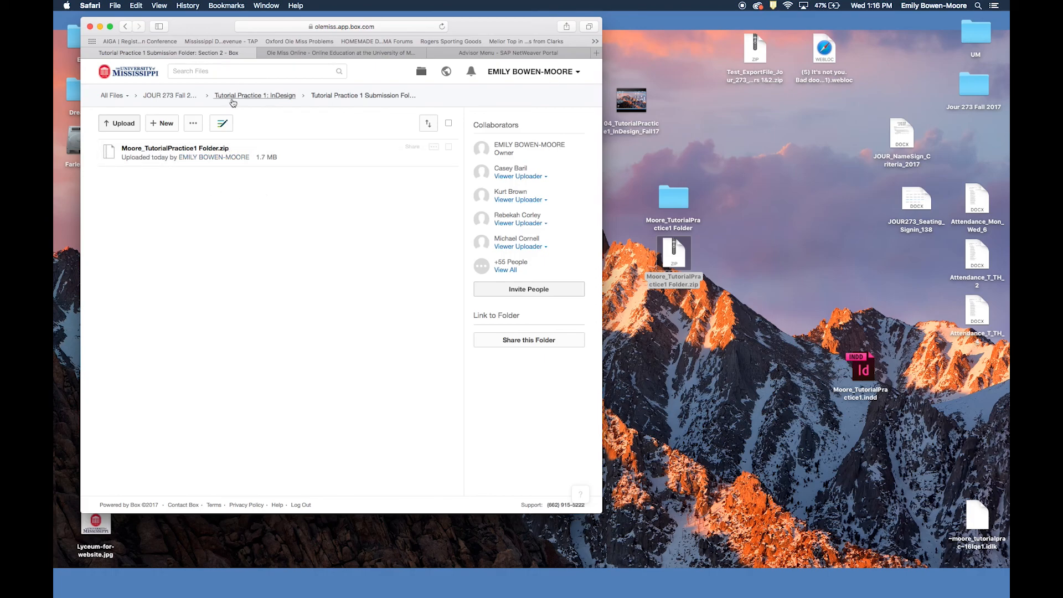
click(260, 97)
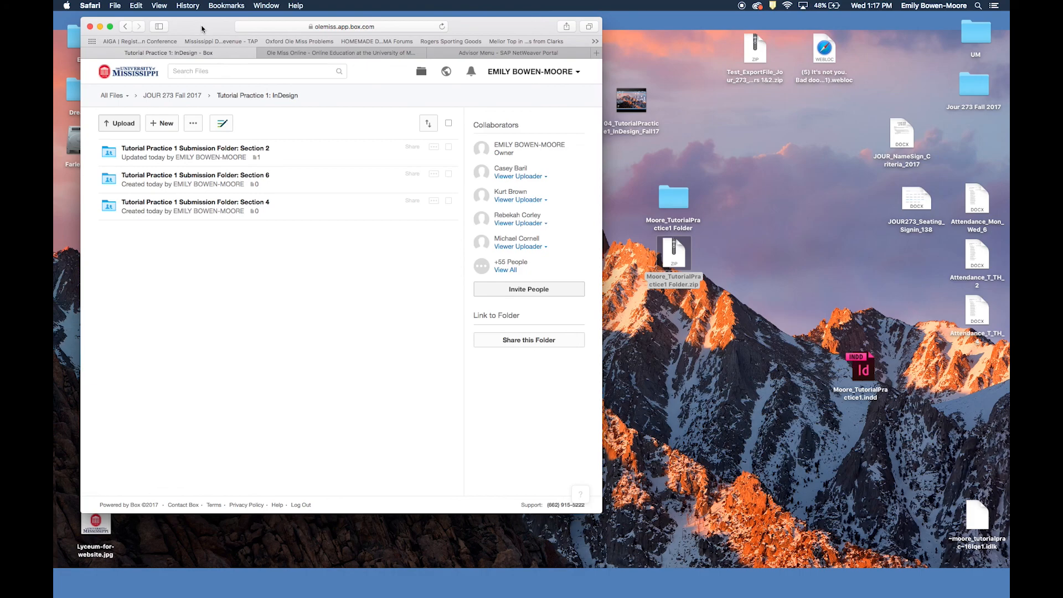
click(101, 27)
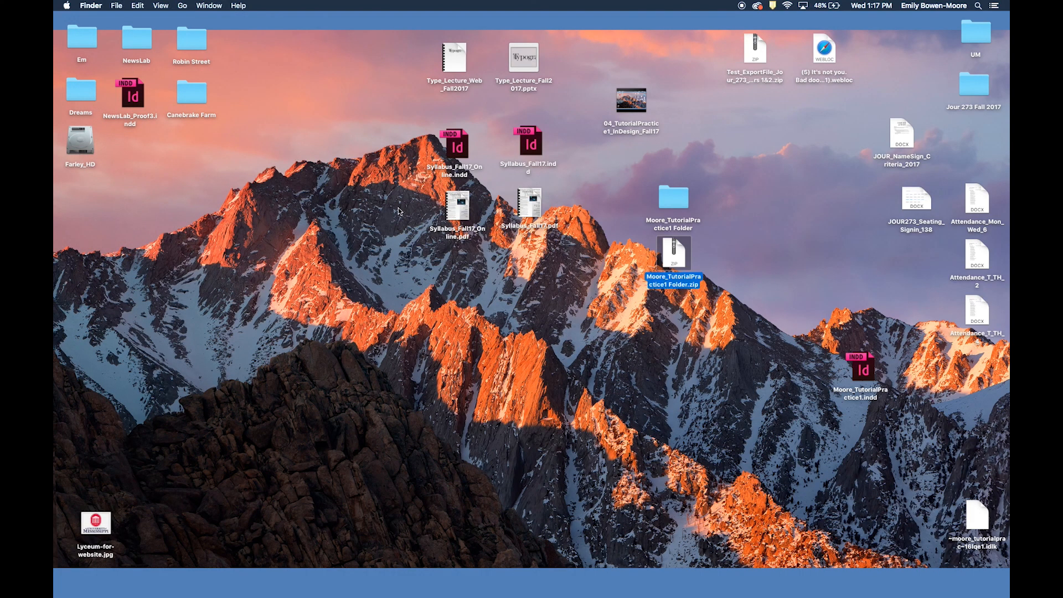